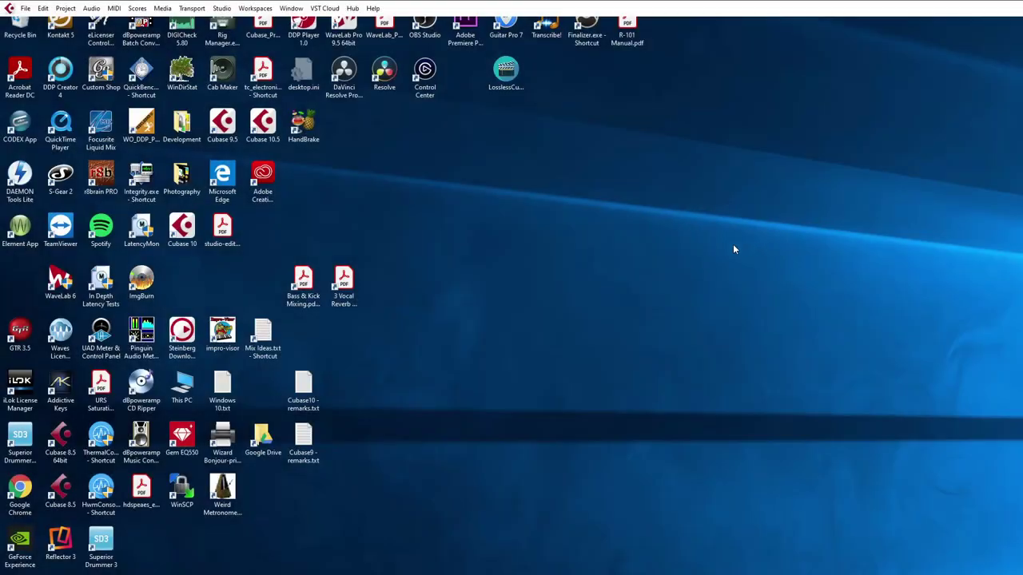
- Open the hub for starting a new project
click(26, 9)
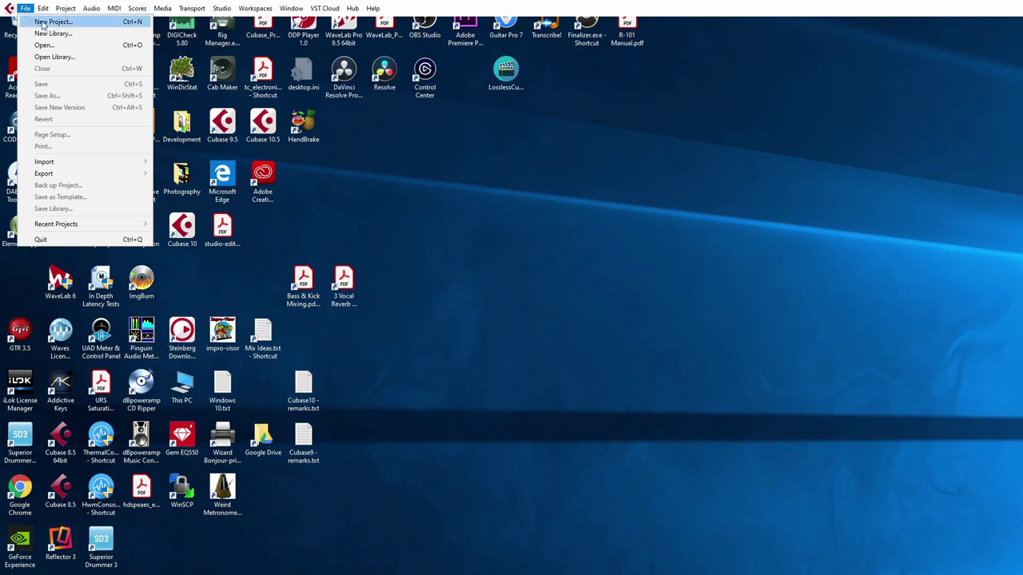
click(50, 22)
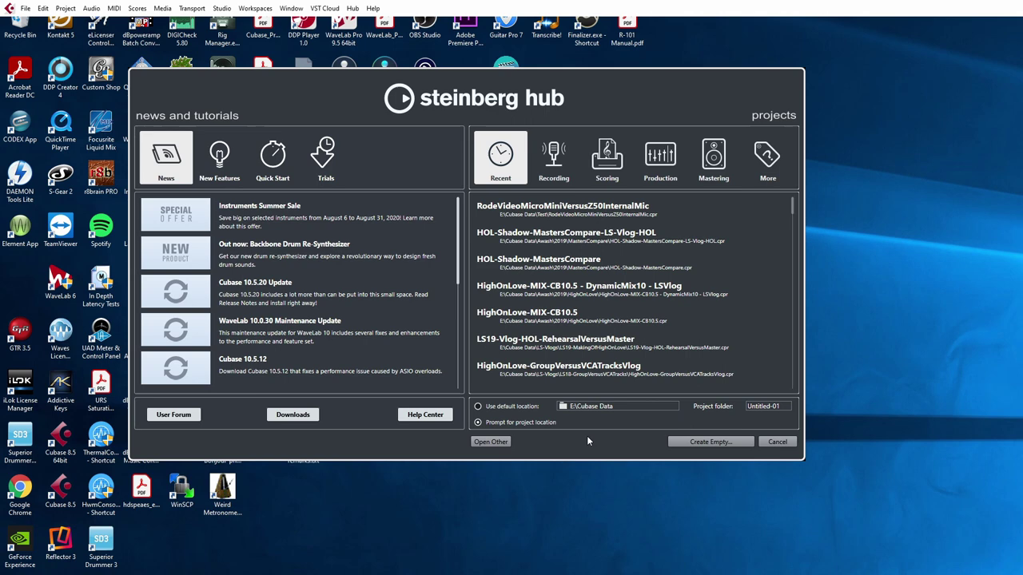
click(478, 407)
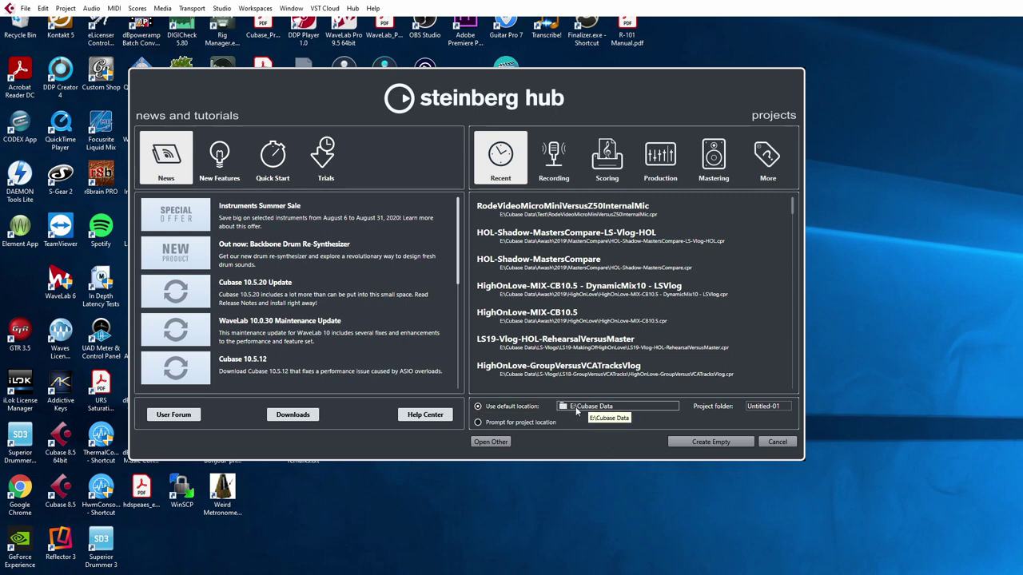
click(771, 406)
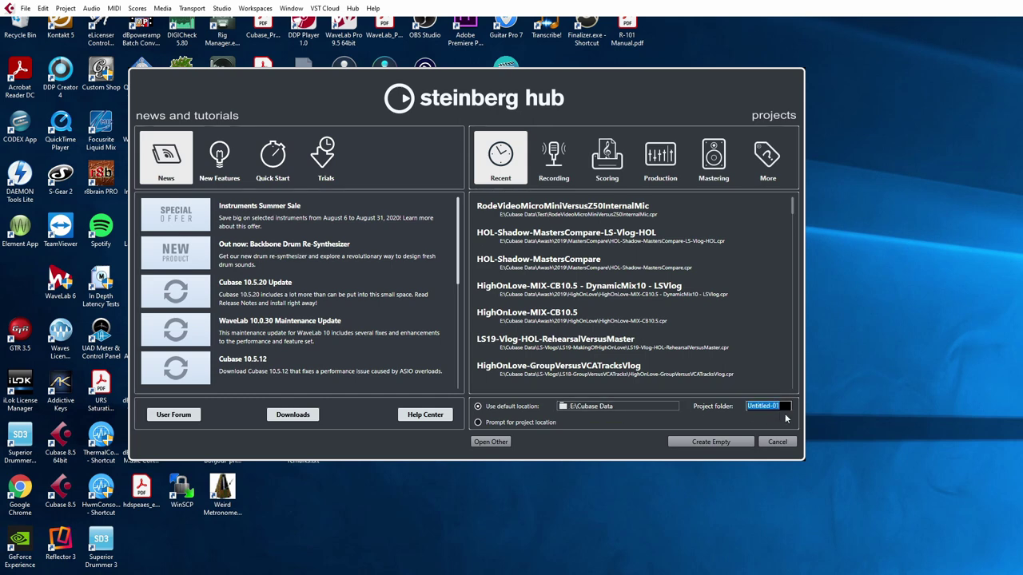
click(563, 409)
click(564, 408)
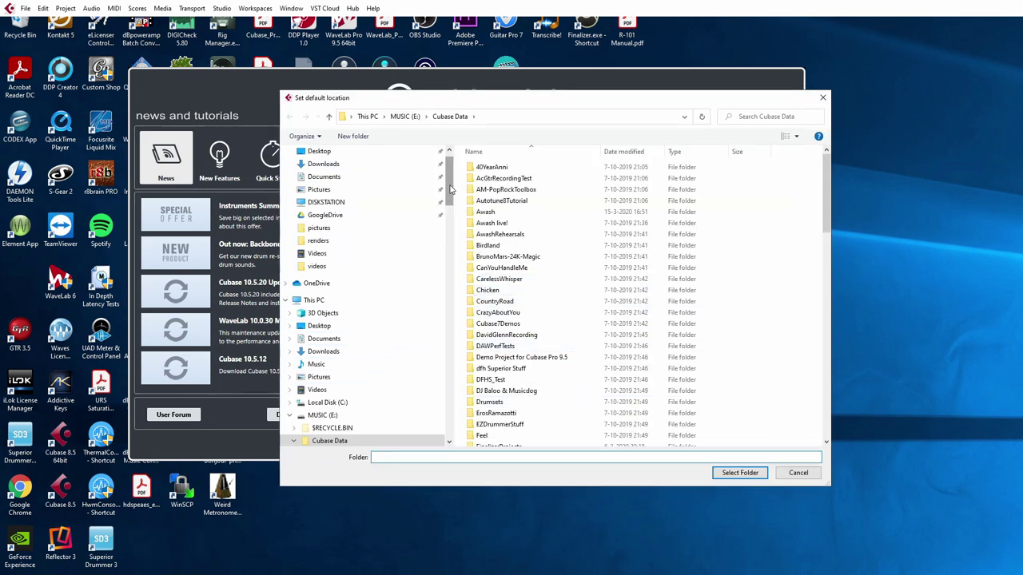
drag(450, 188, 458, 218)
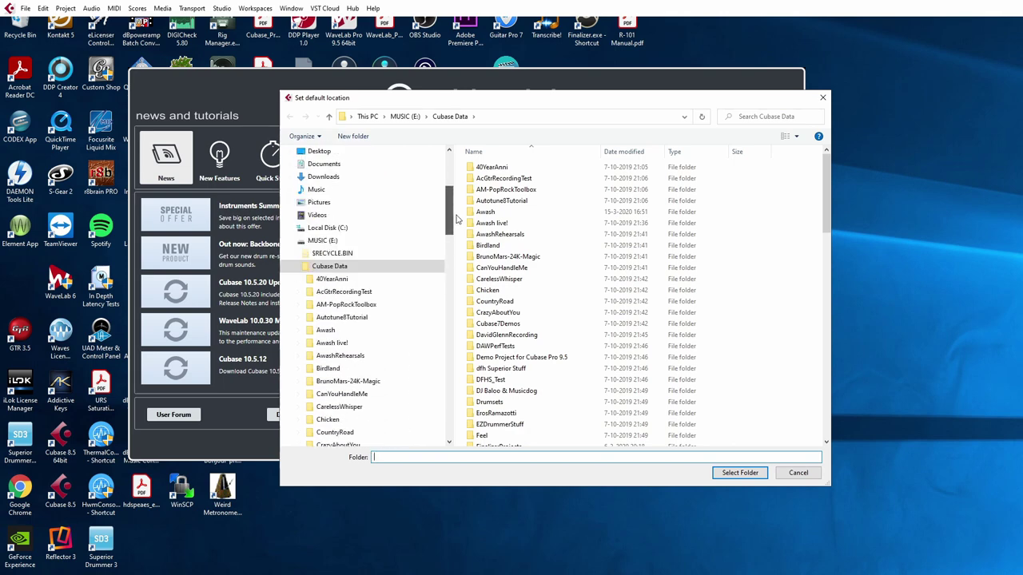
click(795, 473)
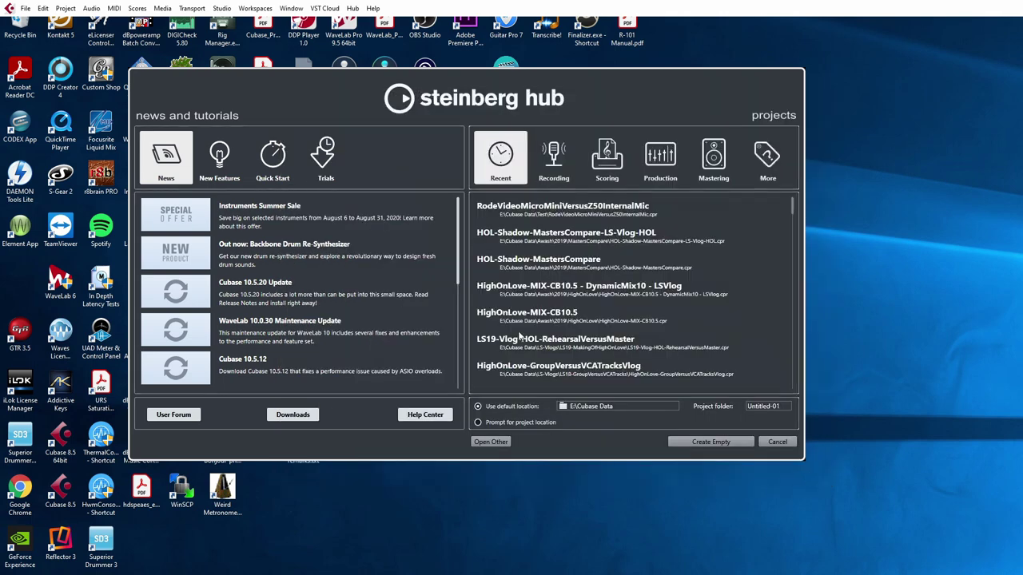
click(477, 422)
- Create an empty project stored in a new folder named Song1 inside LS20-CubaseFileMgmt
click(707, 441)
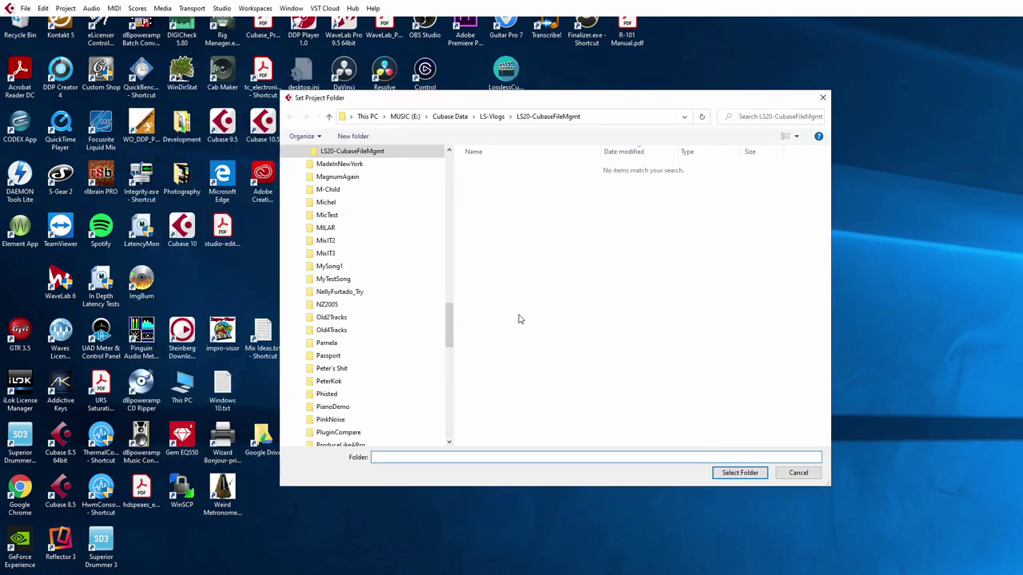
drag(450, 319, 451, 290)
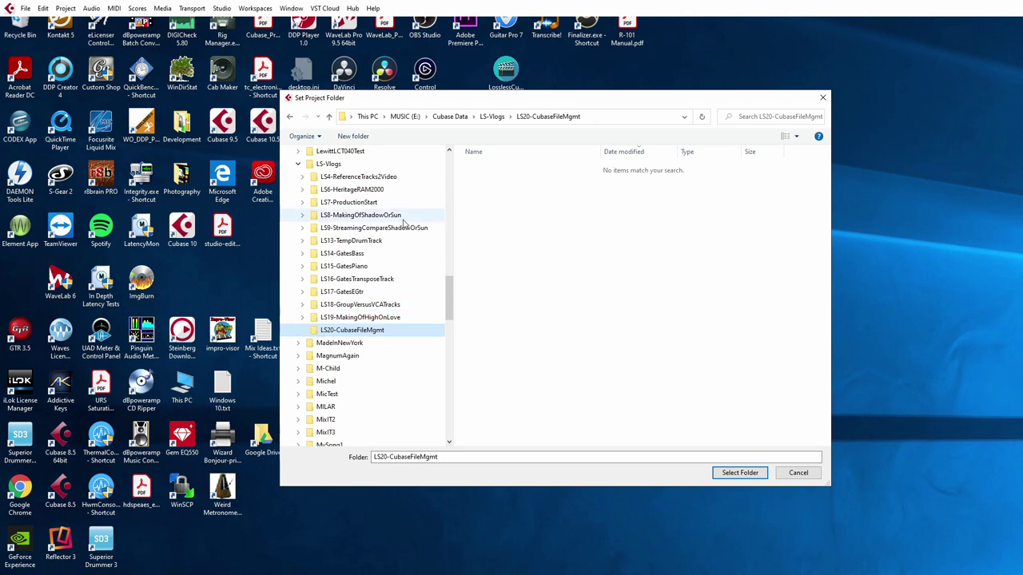
click(350, 137)
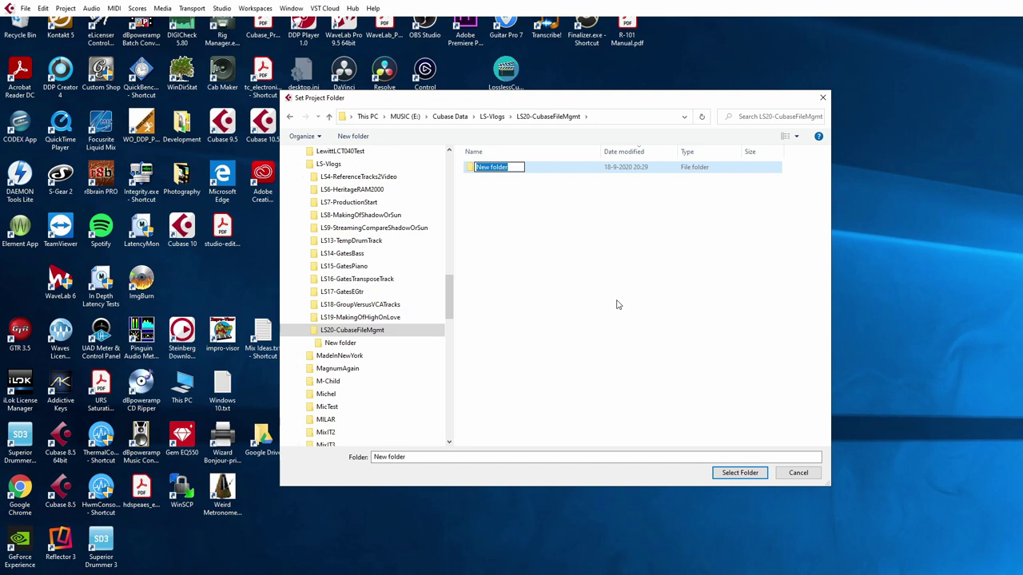
key(colon)
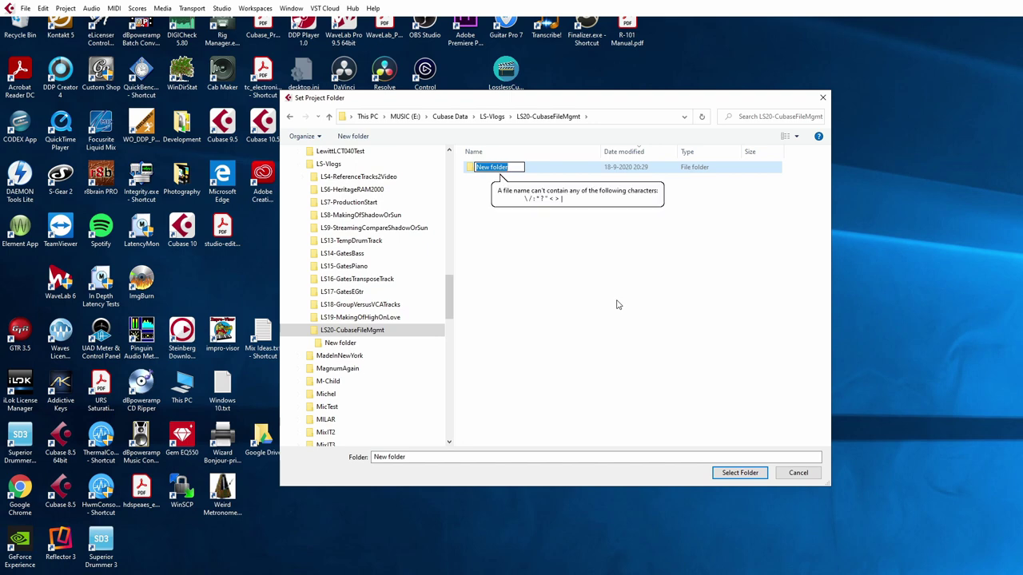
text(0)
key(BackSpace)
text(Song1)
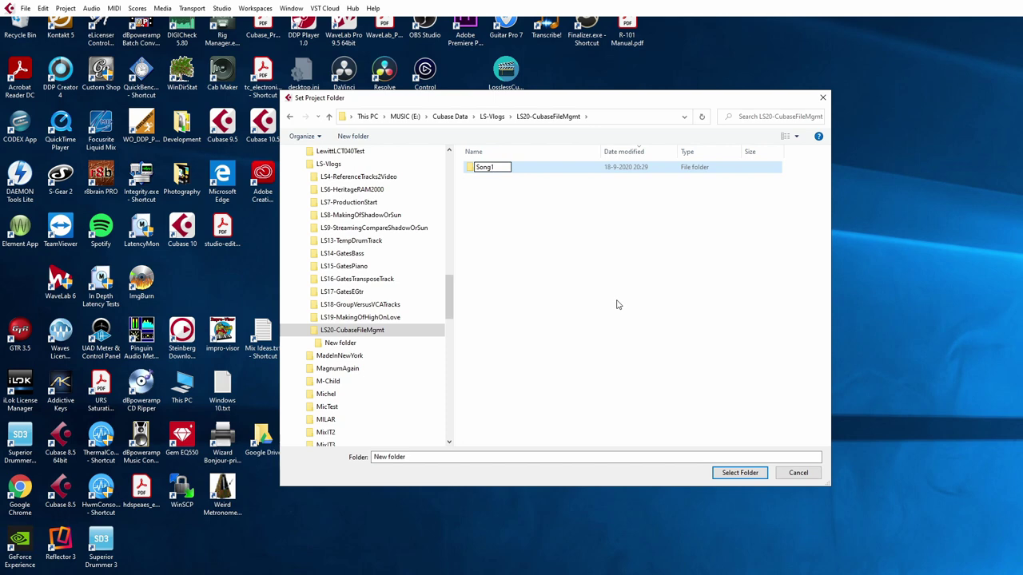
key(Return)
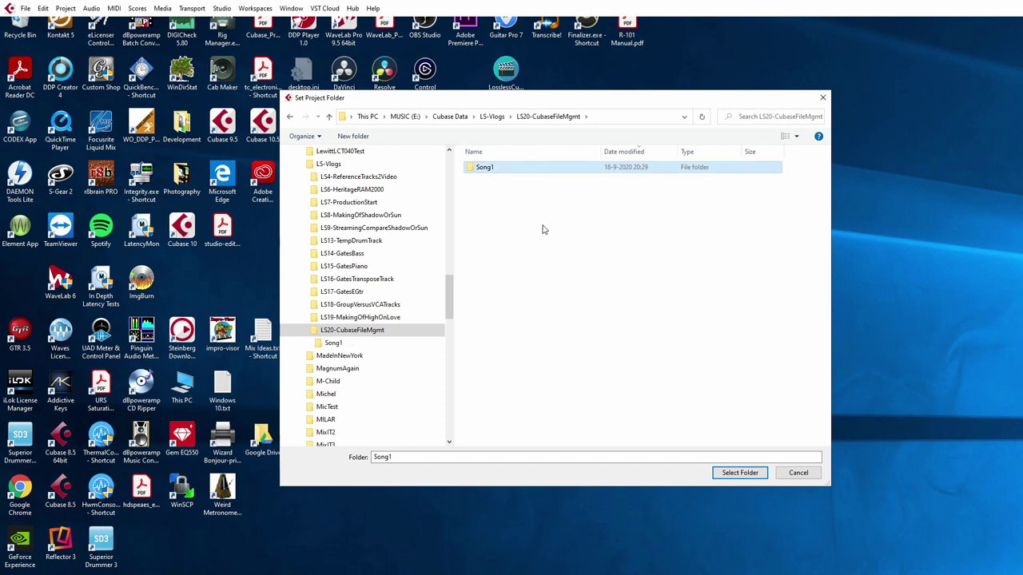
click(738, 473)
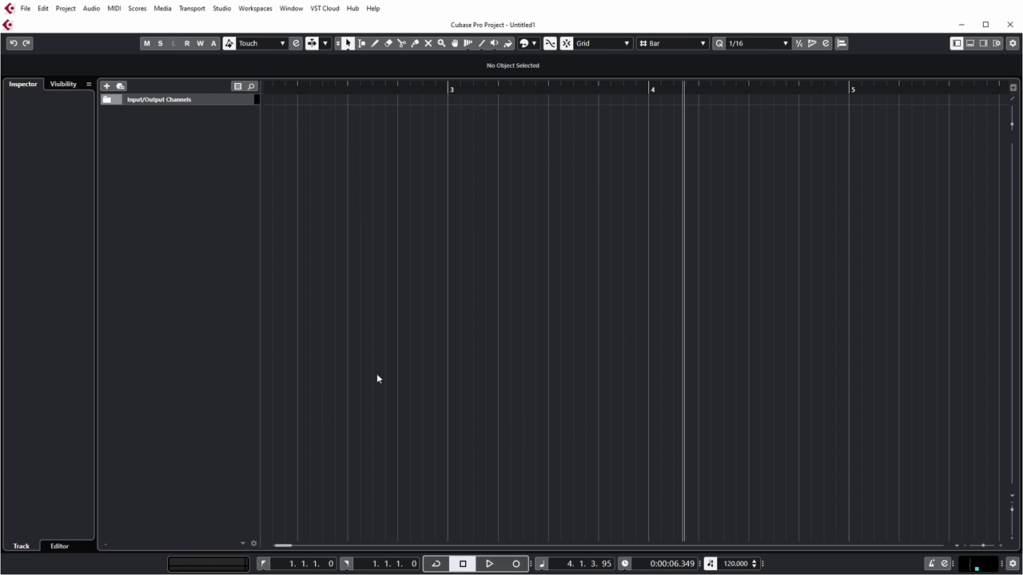
- Review the project setup, especially the sample rate, bit depth and record file type
click(197, 277)
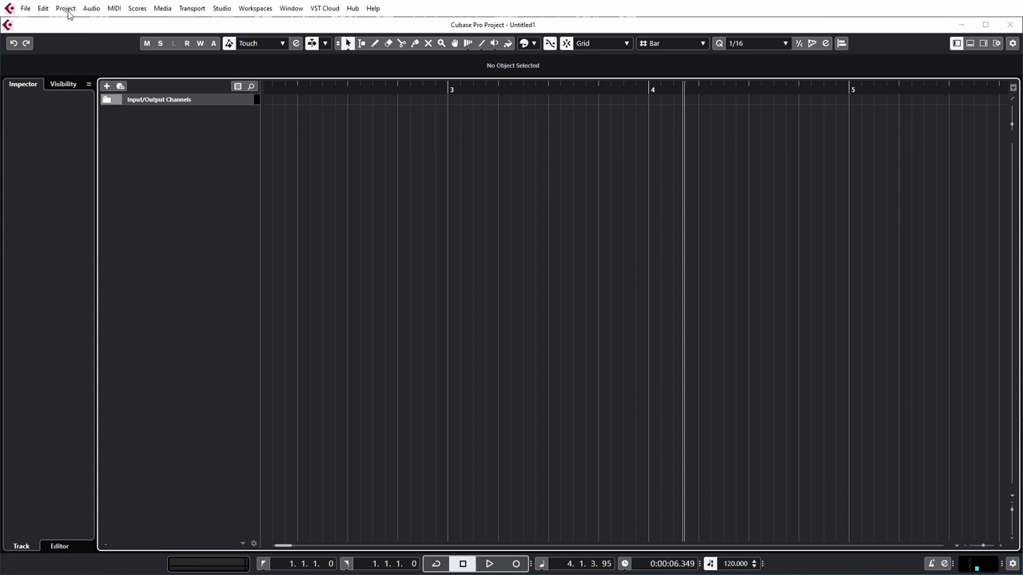
click(66, 9)
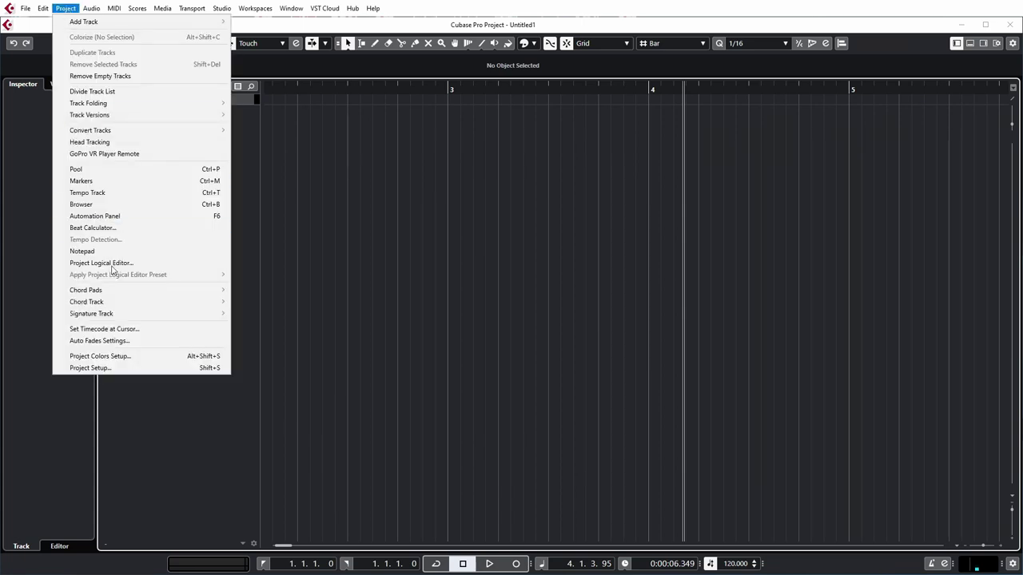
click(106, 368)
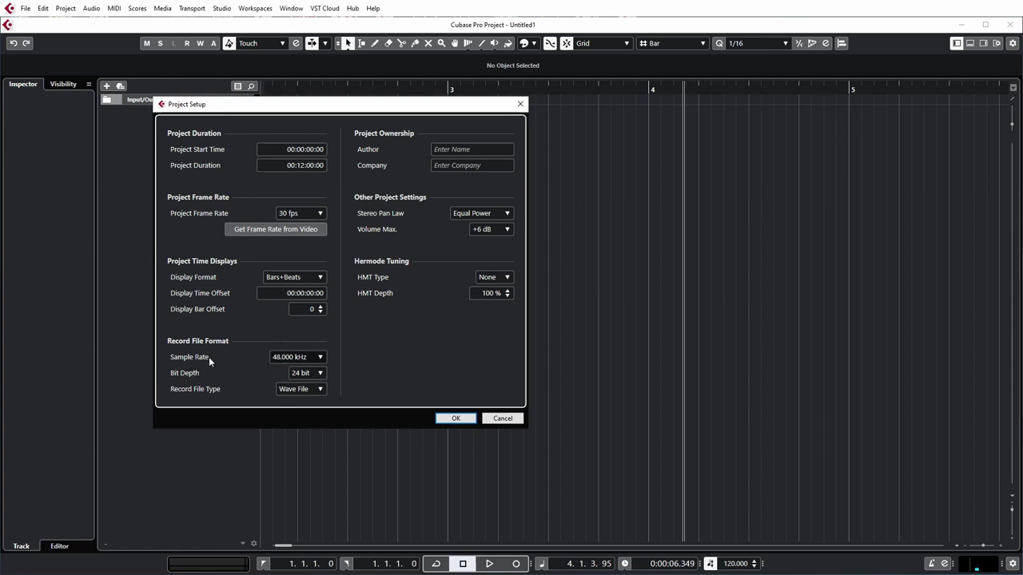
click(455, 418)
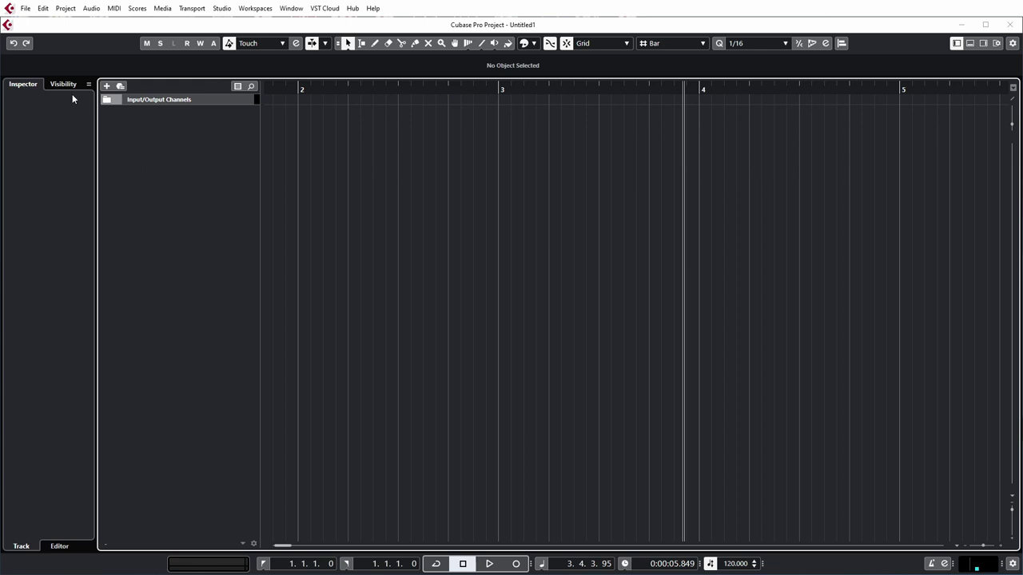
- Save the project as Song1 in the Song1 folder
click(26, 10)
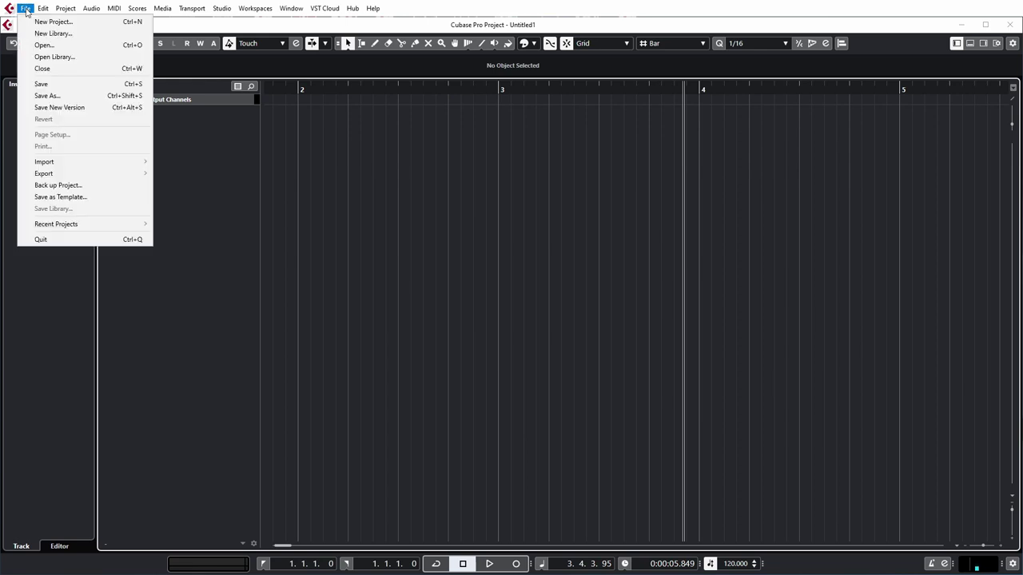
click(48, 83)
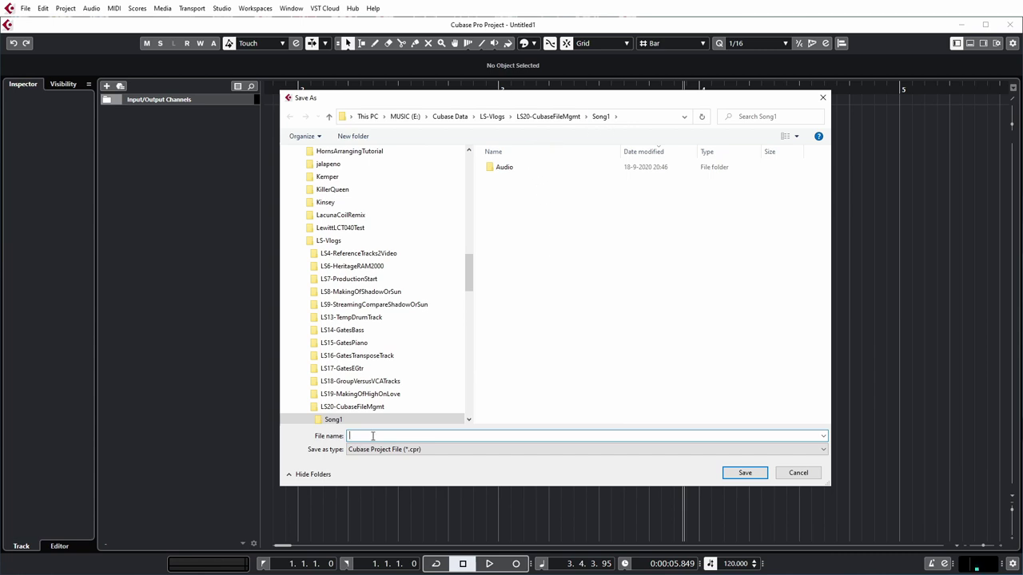
text(Song1)
click(745, 472)
- Switch to File Explorer and inspect the contents of the Song1 project folder and its Audio subfolder
key(alt+Tab)
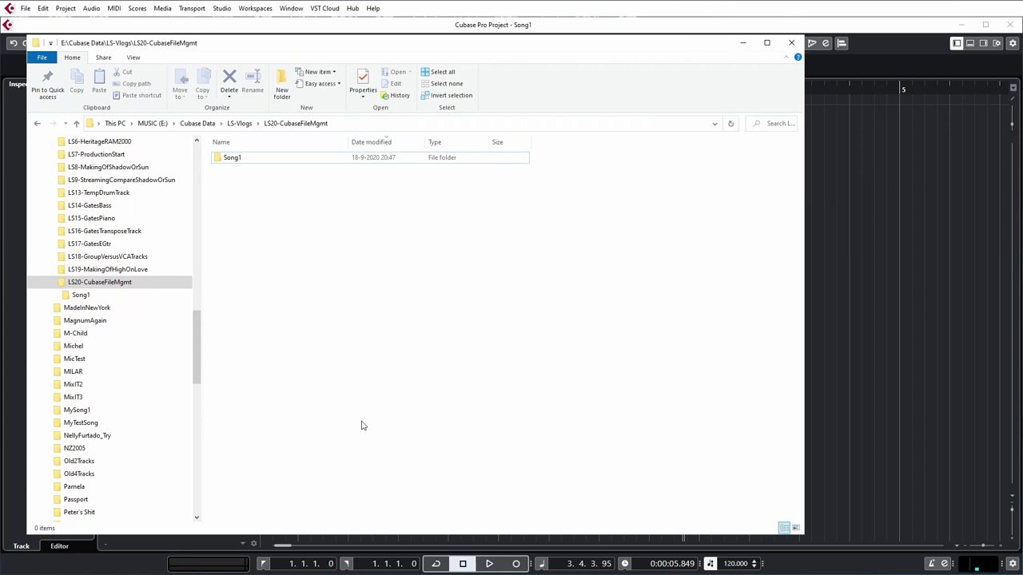
click(116, 284)
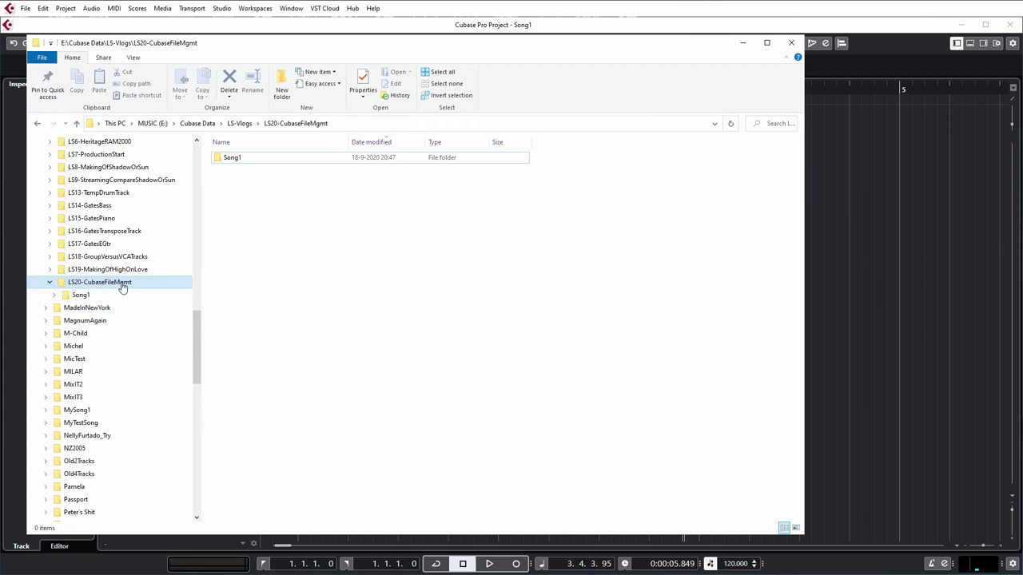
click(109, 297)
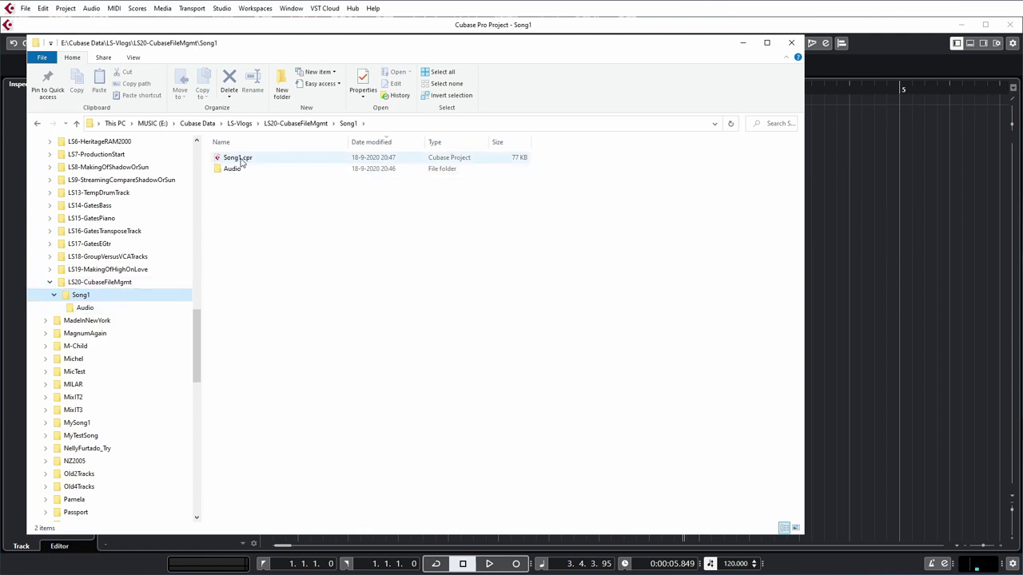
click(83, 310)
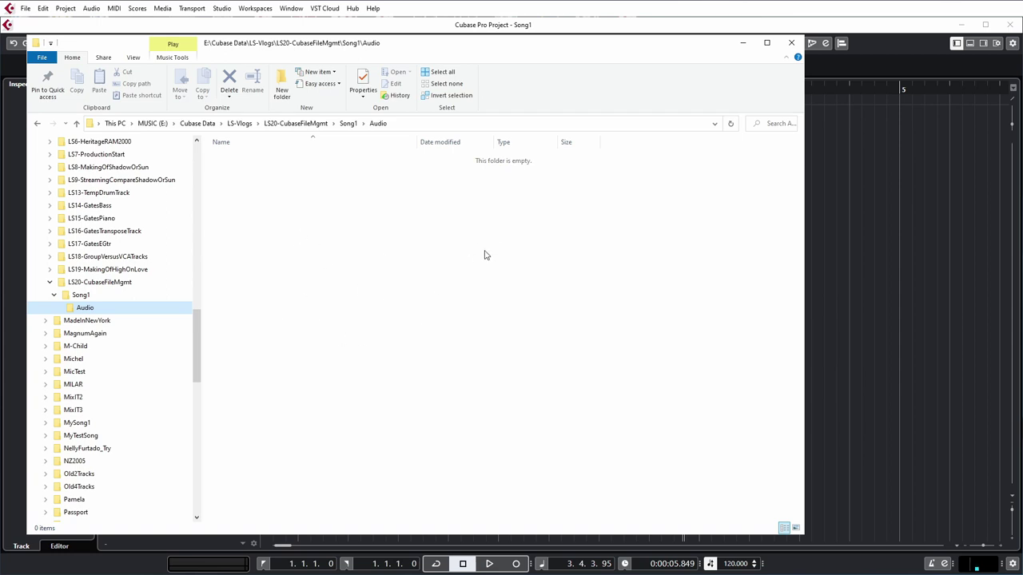
click(743, 46)
- Add one mono audio track named Voice
right_click(181, 145)
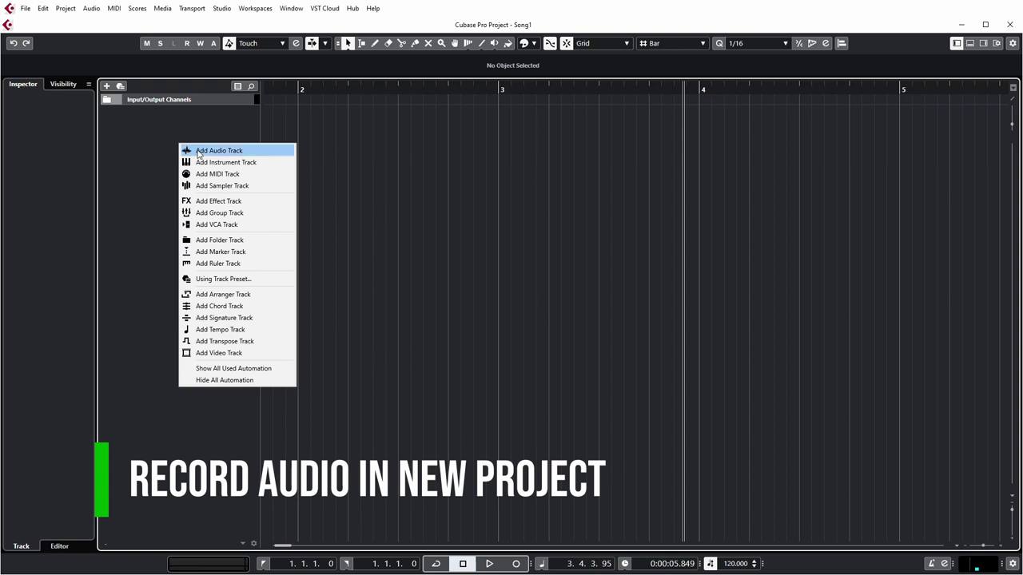
click(208, 150)
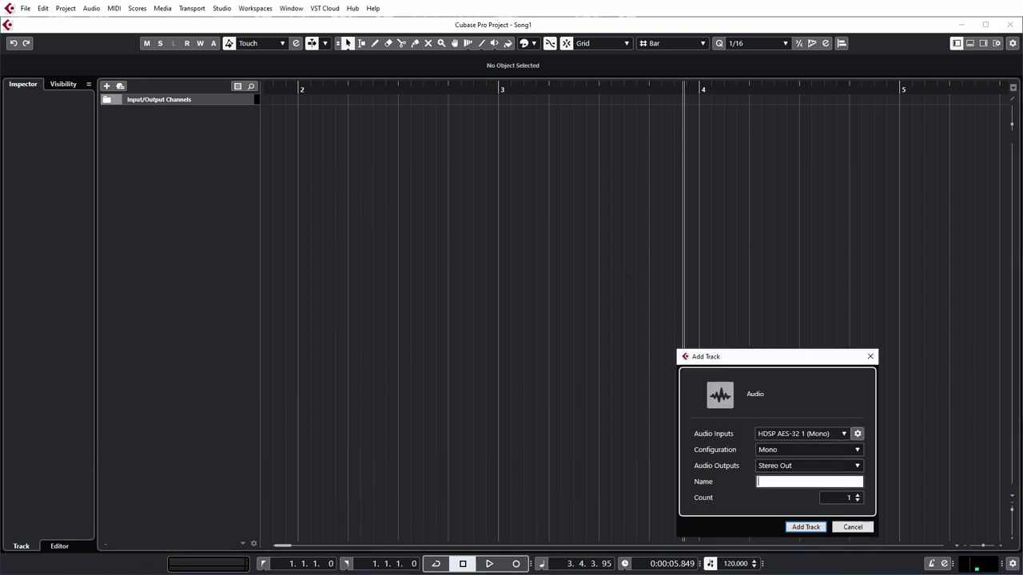
text(Voice)
click(804, 524)
- Record a take of about 5 seconds on the record-enabled Voice track from the project start
click(156, 121)
key(Home)
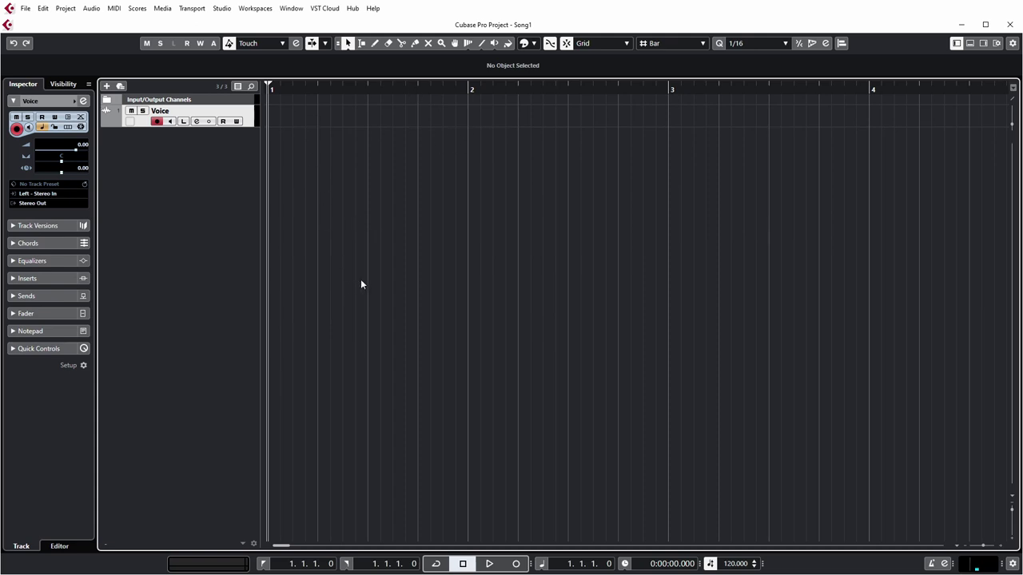
click(516, 563)
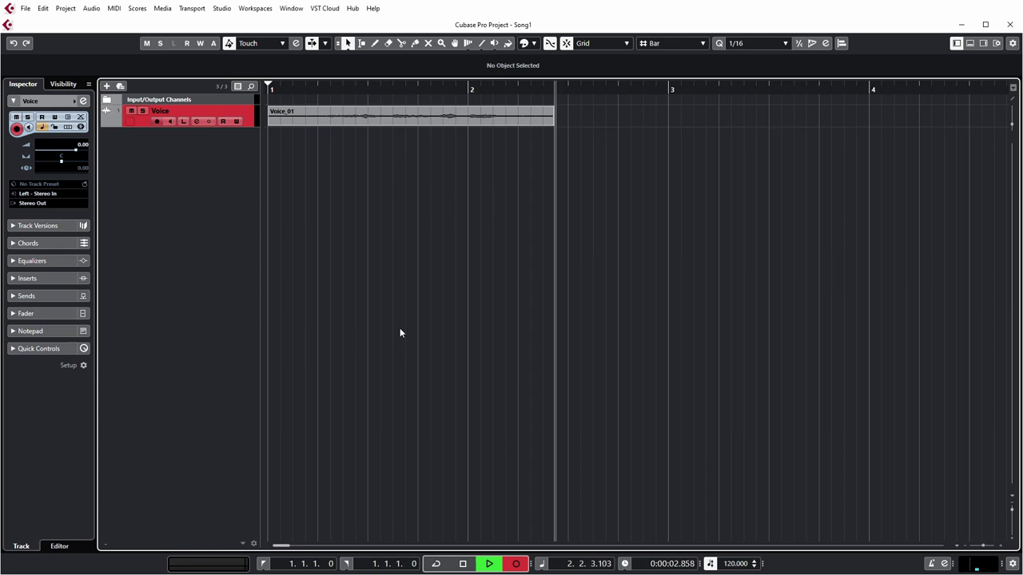
click(462, 564)
- Enlarge the Voice track with its lanes shown, and record a second take of about 5 seconds from the project start on Lane 2
drag(253, 125, 228, 155)
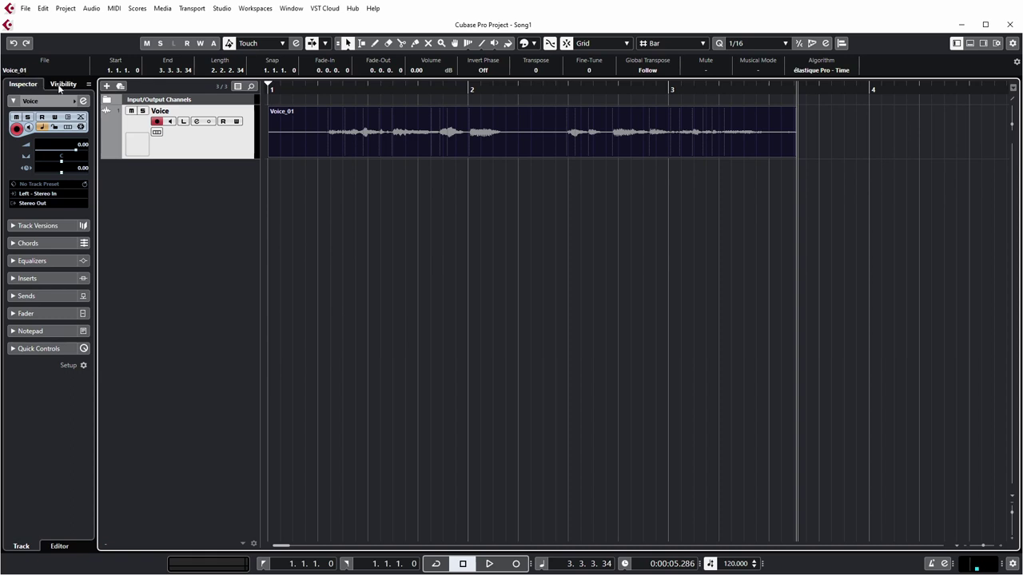
click(157, 132)
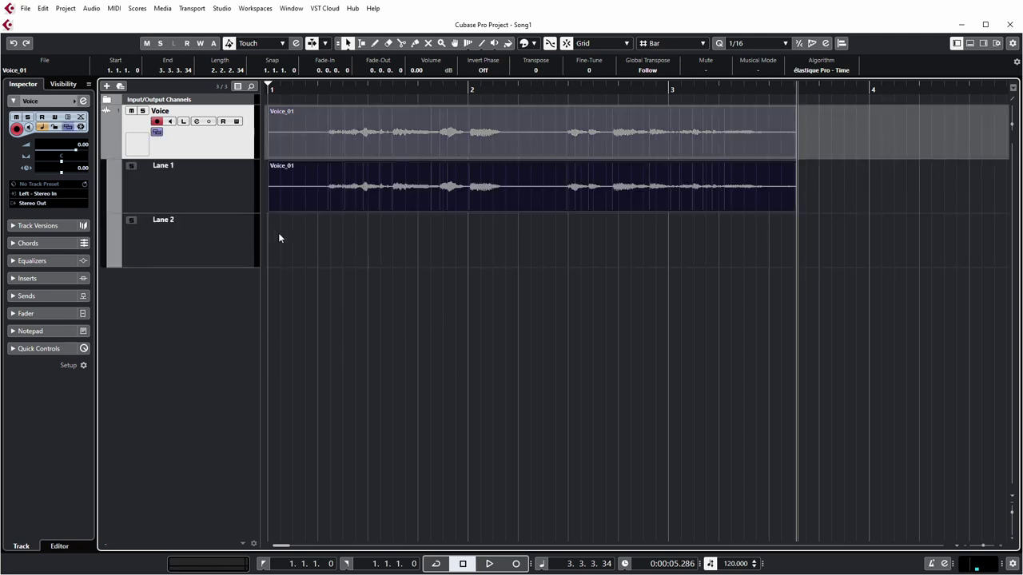
click(244, 239)
key(Home)
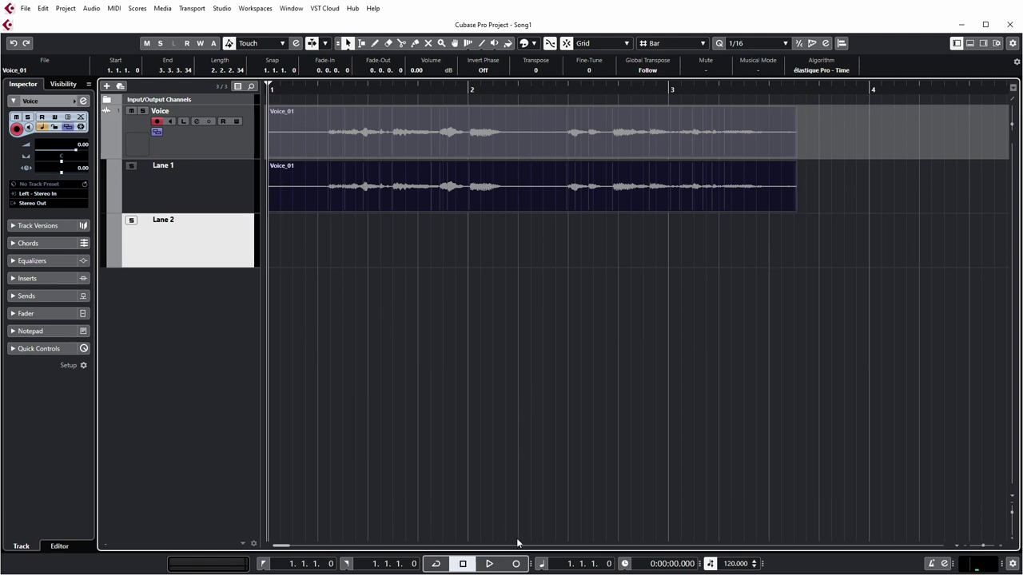
click(516, 563)
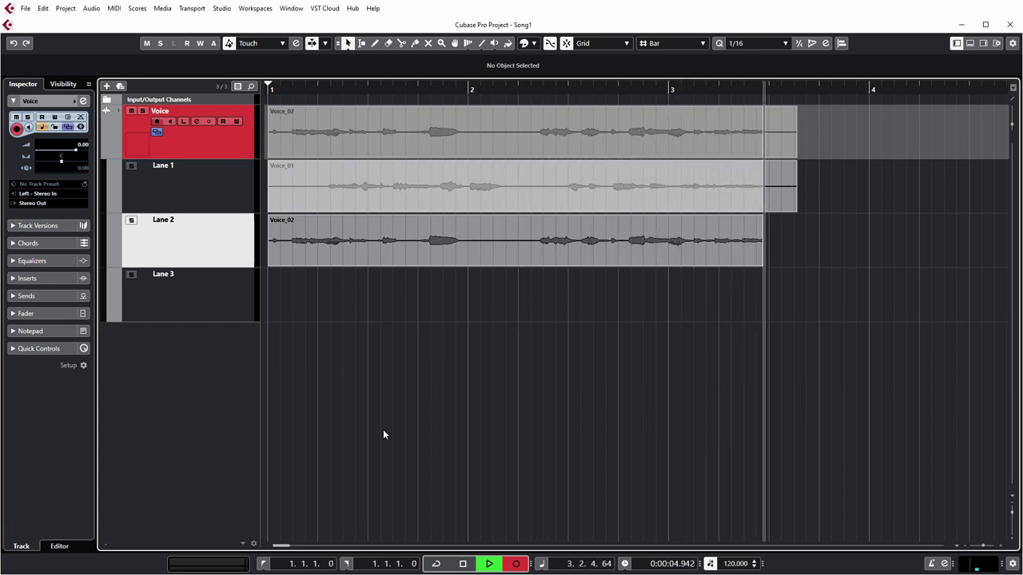
key(space)
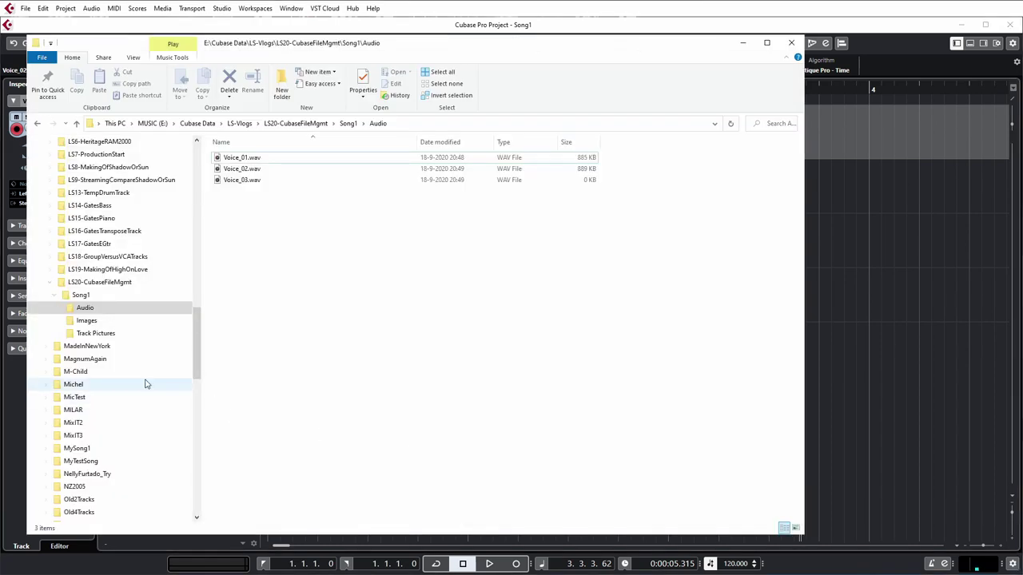
- Examine the files and subfolders in the Song1 project folder in File Explorer
click(83, 296)
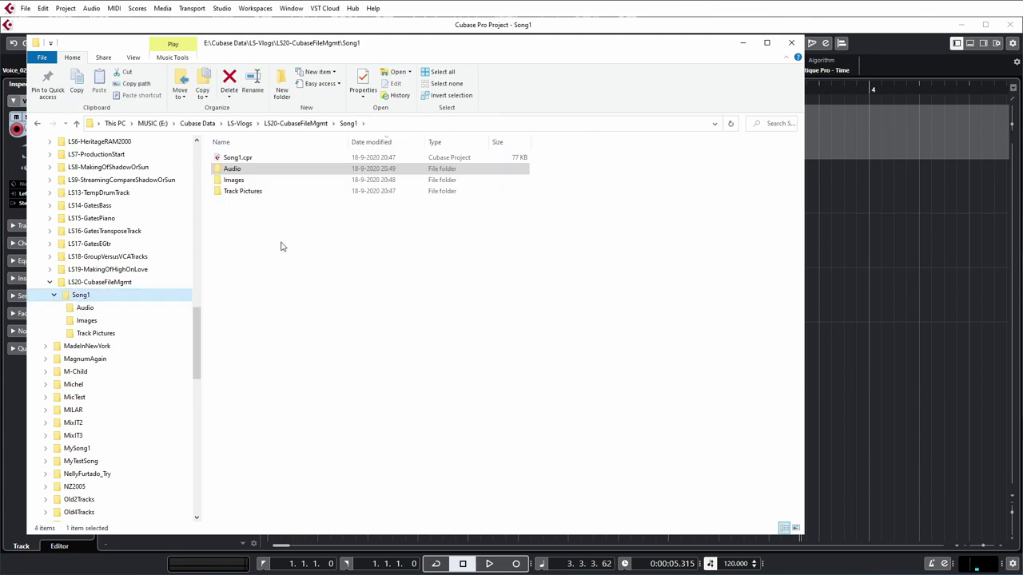
click(230, 172)
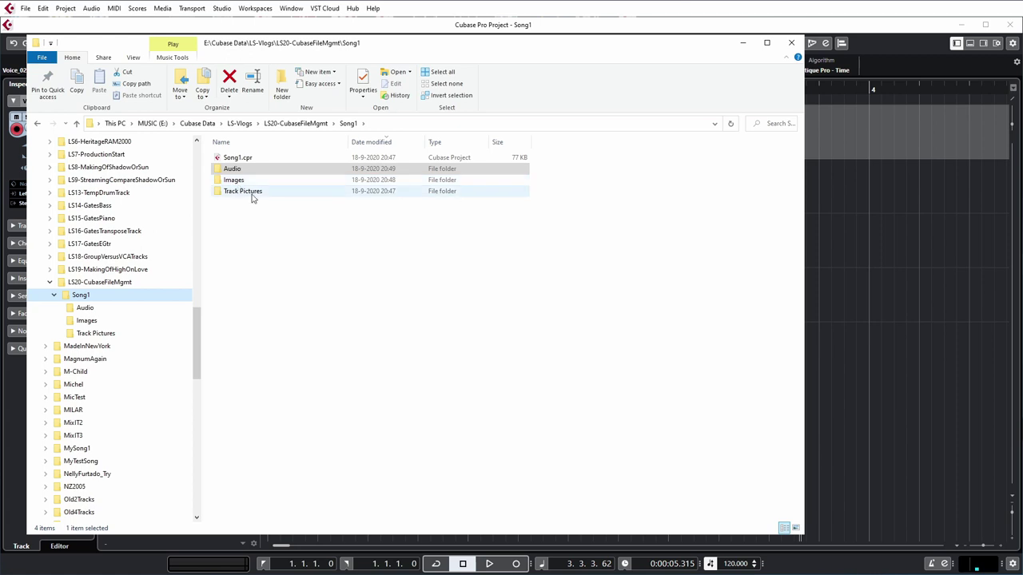
- Examine the contents of the Images and Track Pictures subfolders of the Song1 project folder
double_click(233, 181)
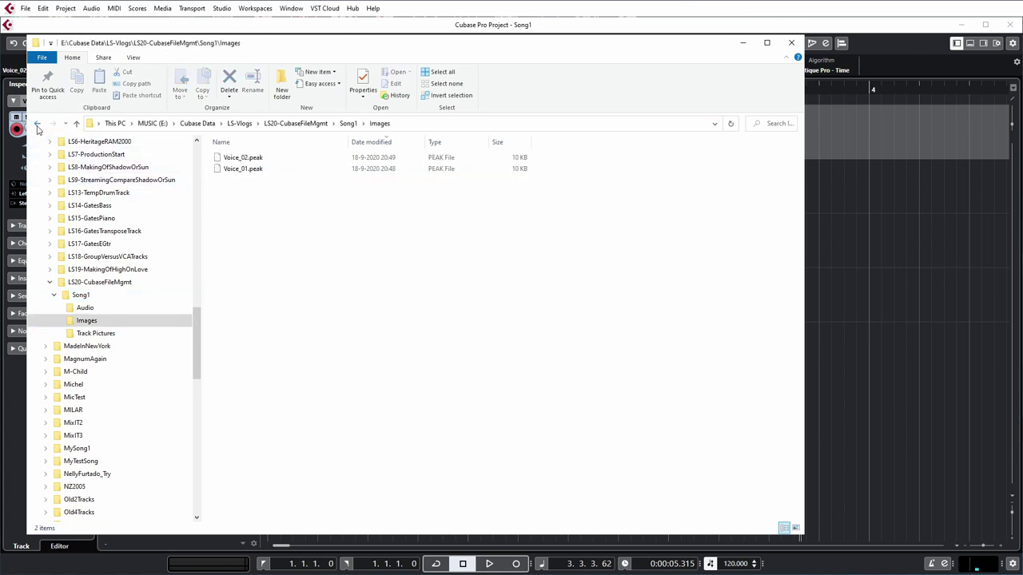
key(alt+Left)
double_click(232, 192)
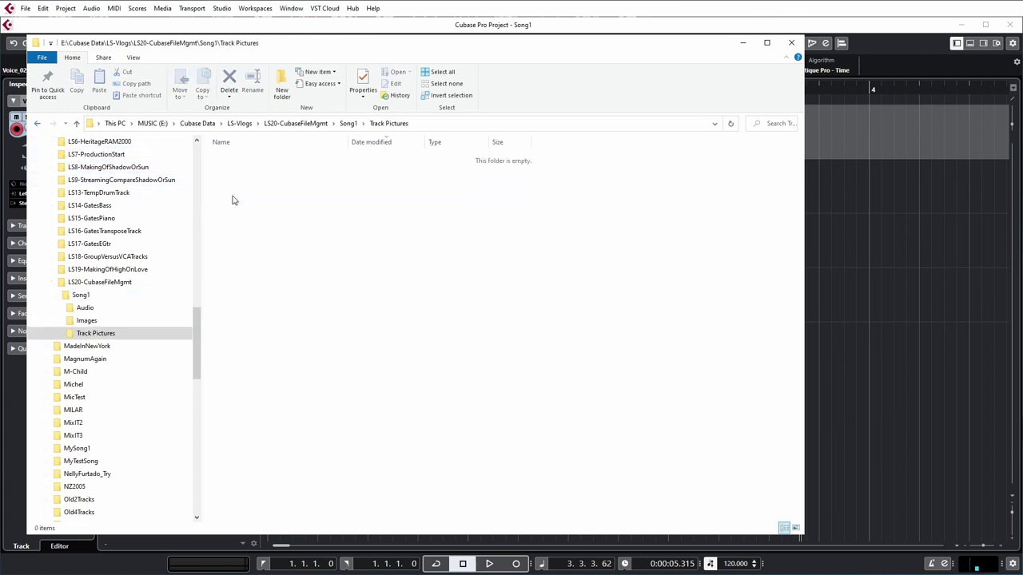
click(36, 126)
double_click(234, 181)
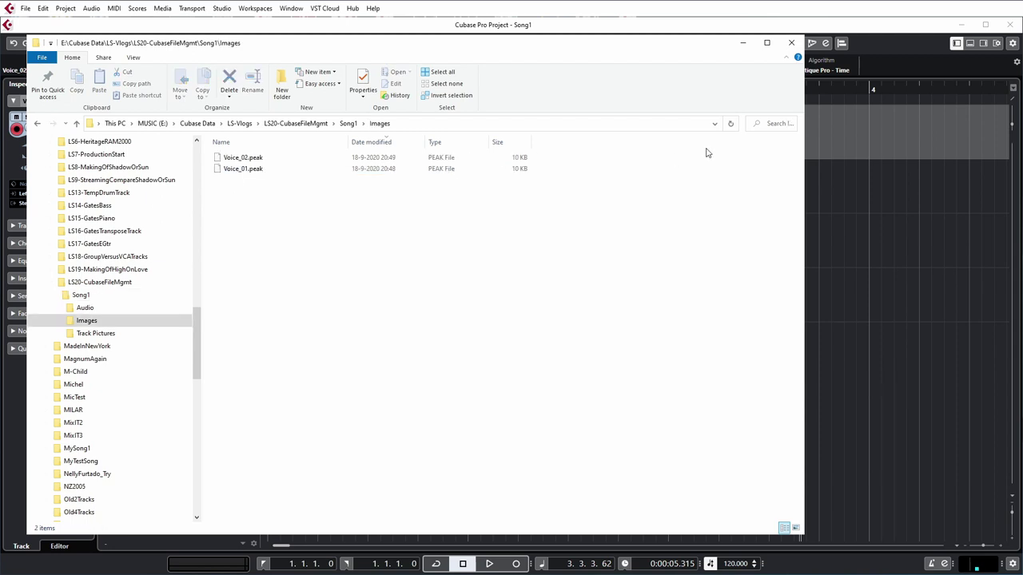
click(743, 44)
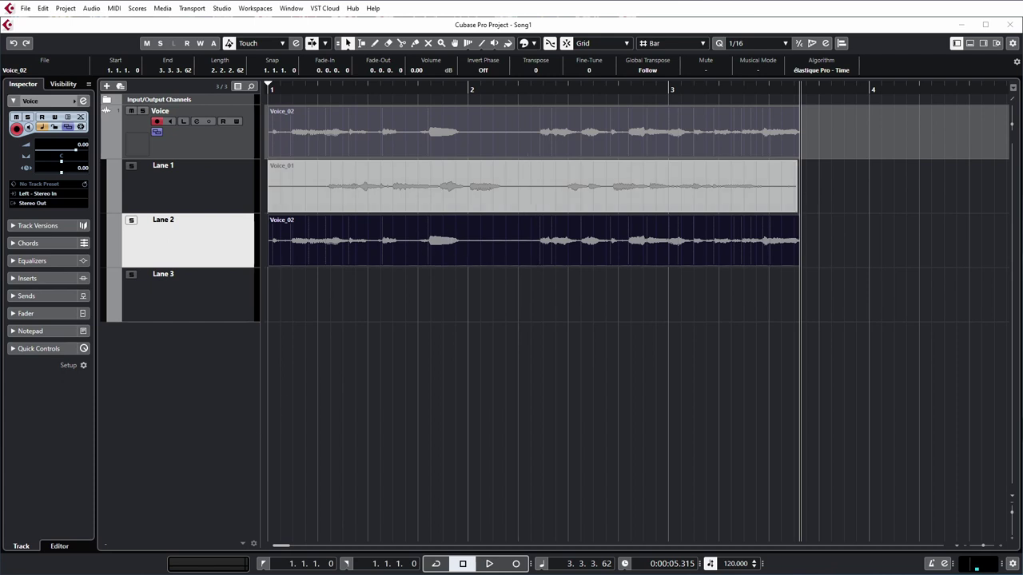
- Examine the recorded WAV files in the Audio subfolder of Song1 in File Explorer
key(alt+Tab)
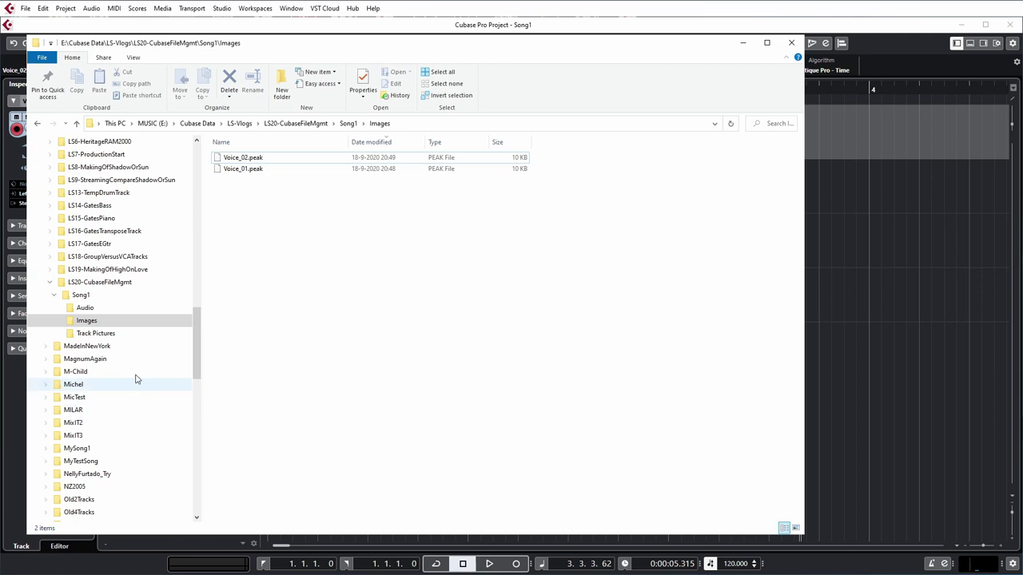
click(85, 309)
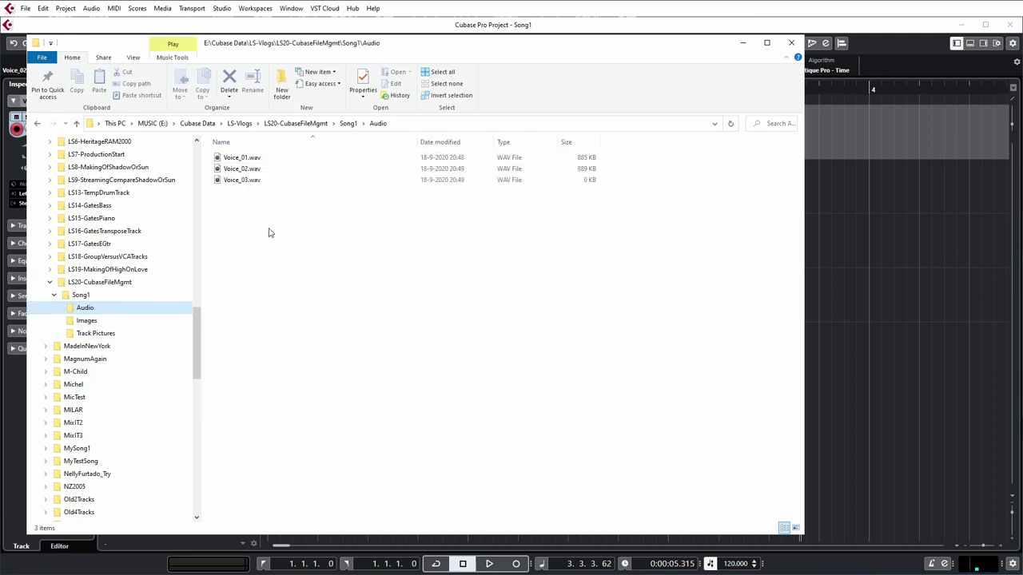
click(227, 160)
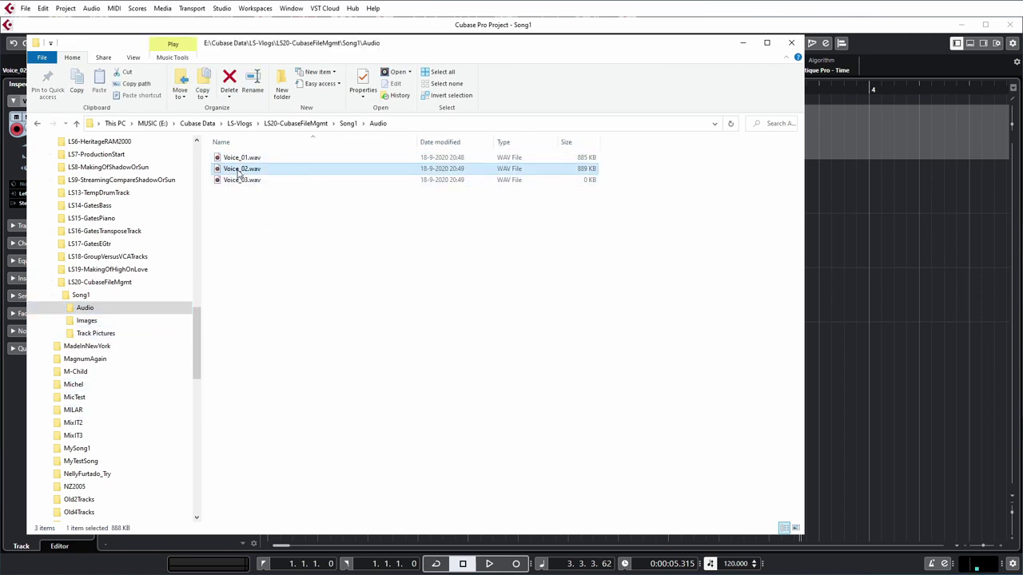
click(237, 172)
click(236, 181)
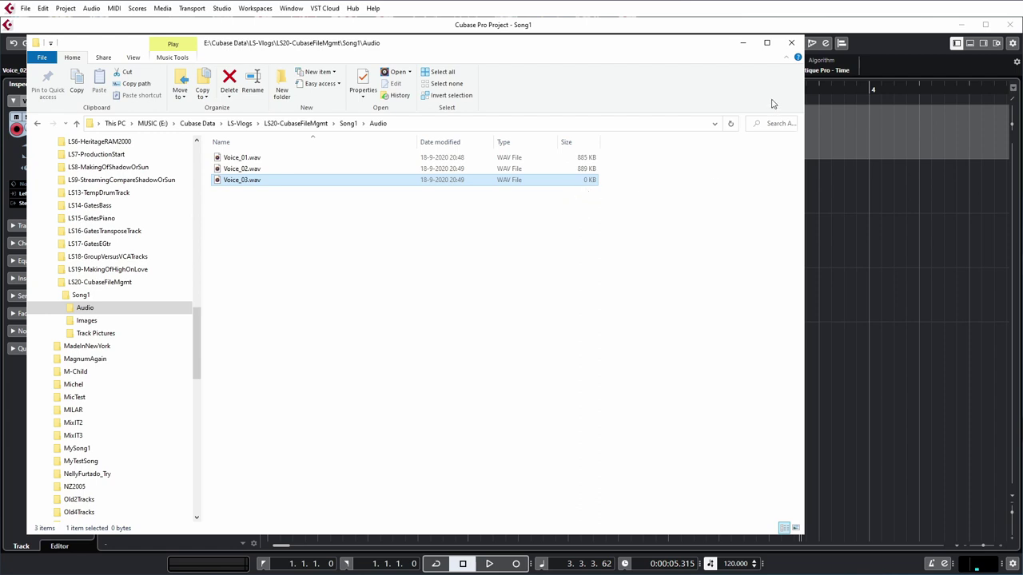
click(742, 43)
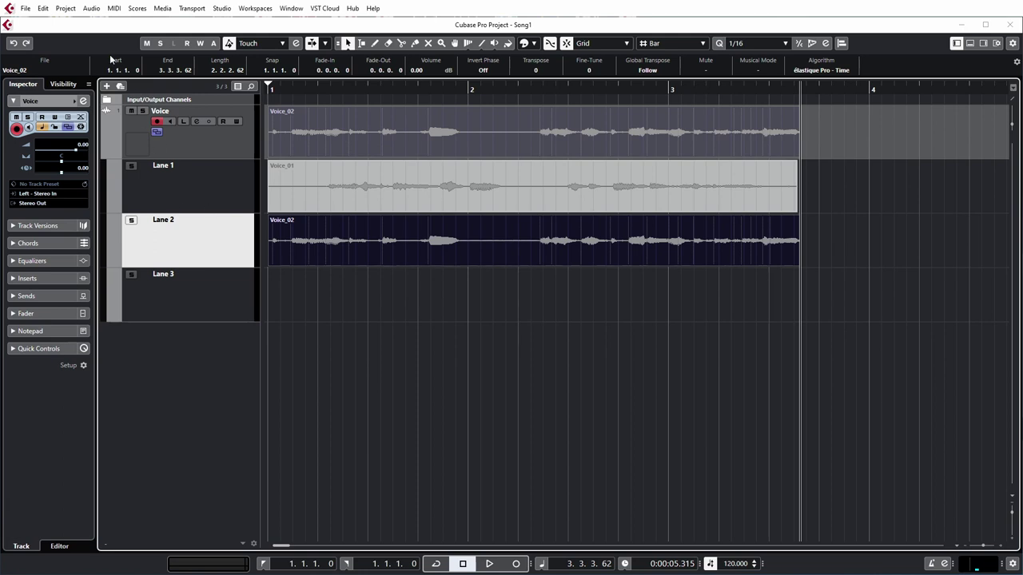
- Show the project's Pool in Cubase and examine the recorded Voice clips and their file paths in the Audio folder
click(66, 7)
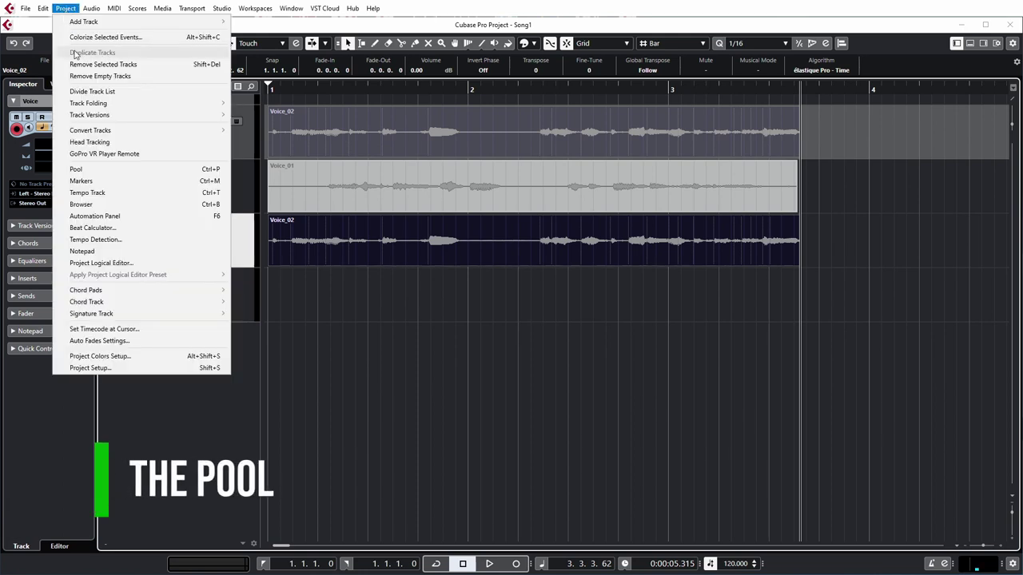
click(88, 168)
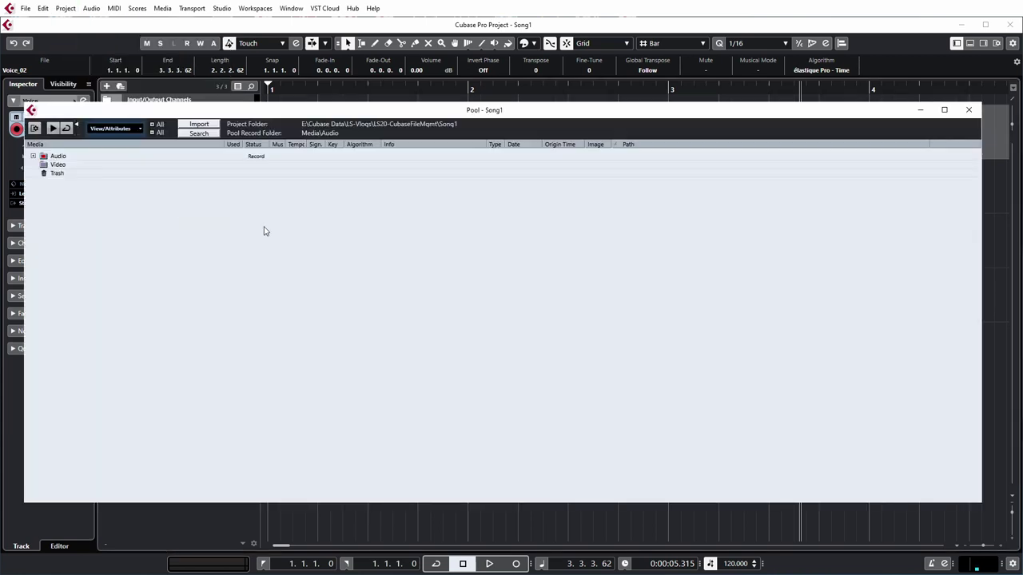
click(33, 157)
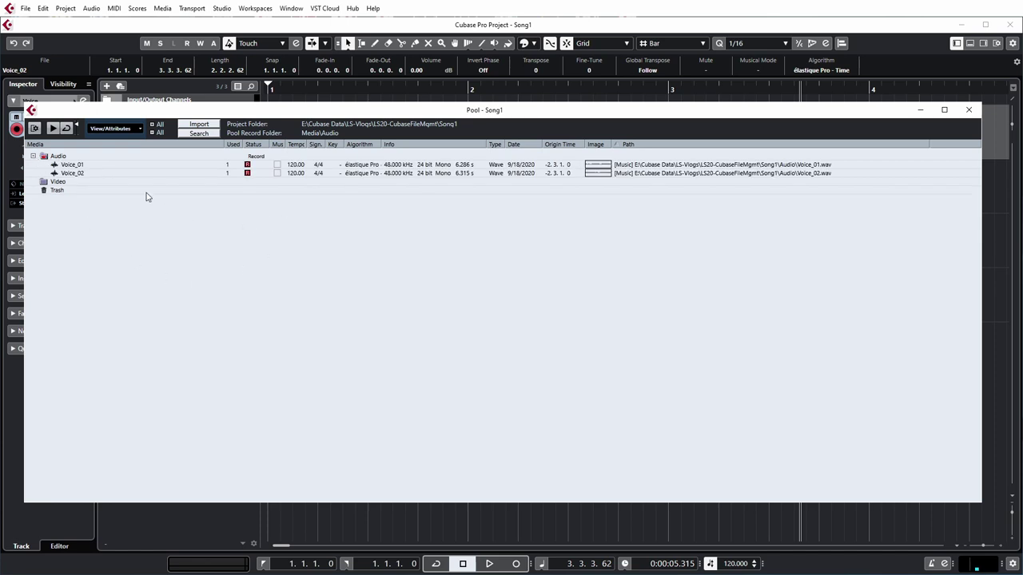
click(72, 164)
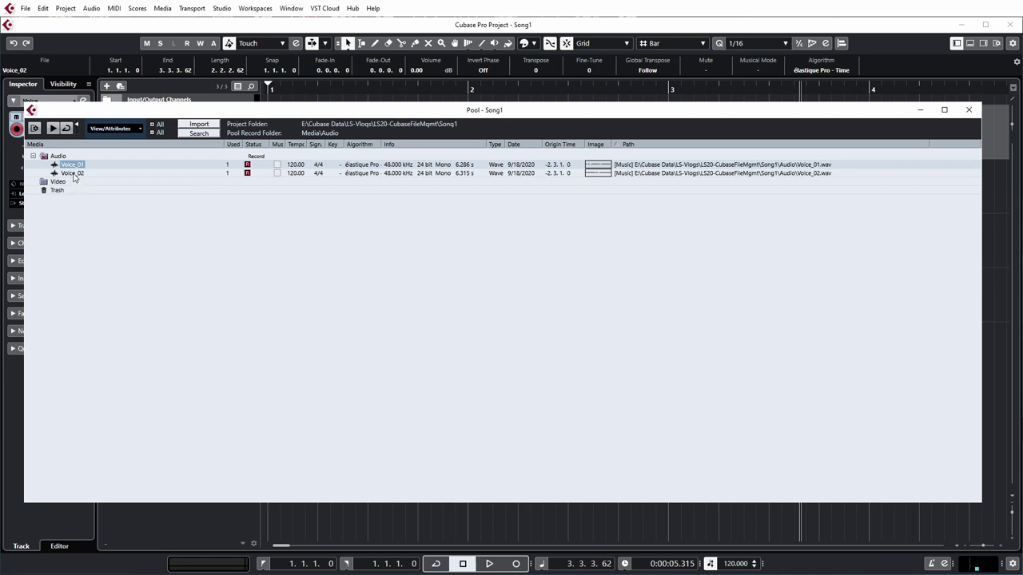
click(72, 174)
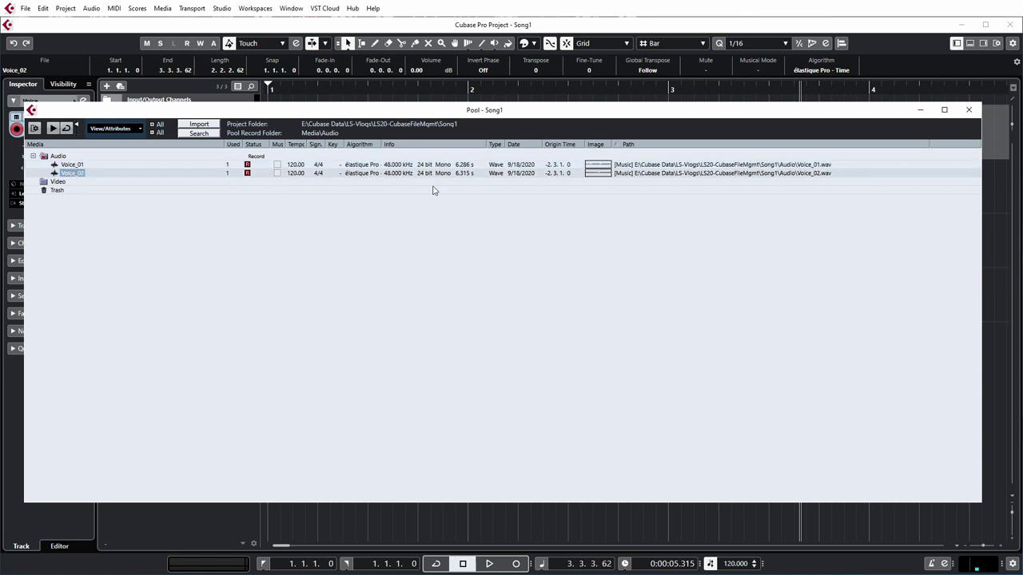
click(691, 165)
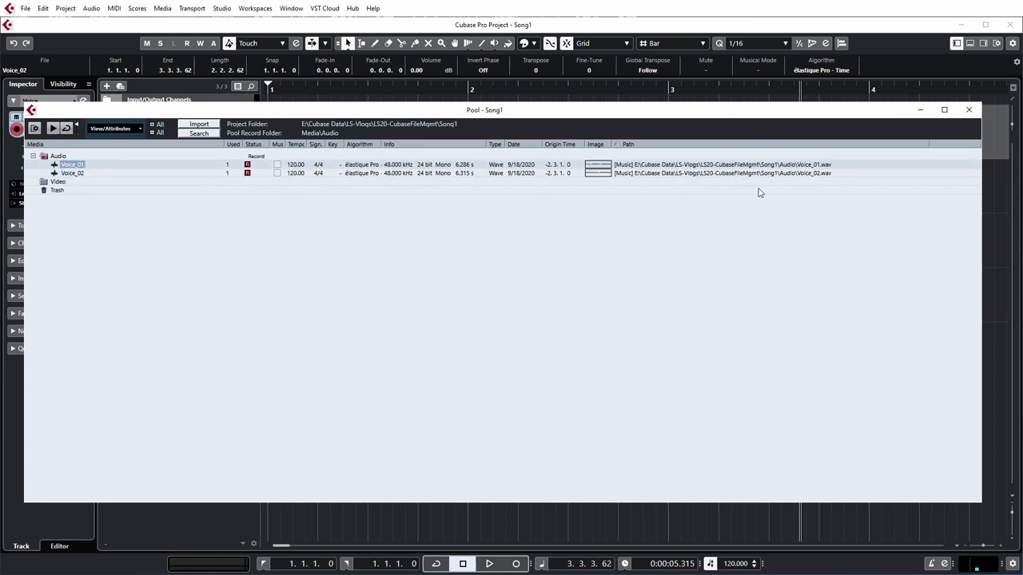
click(730, 173)
click(713, 165)
click(694, 174)
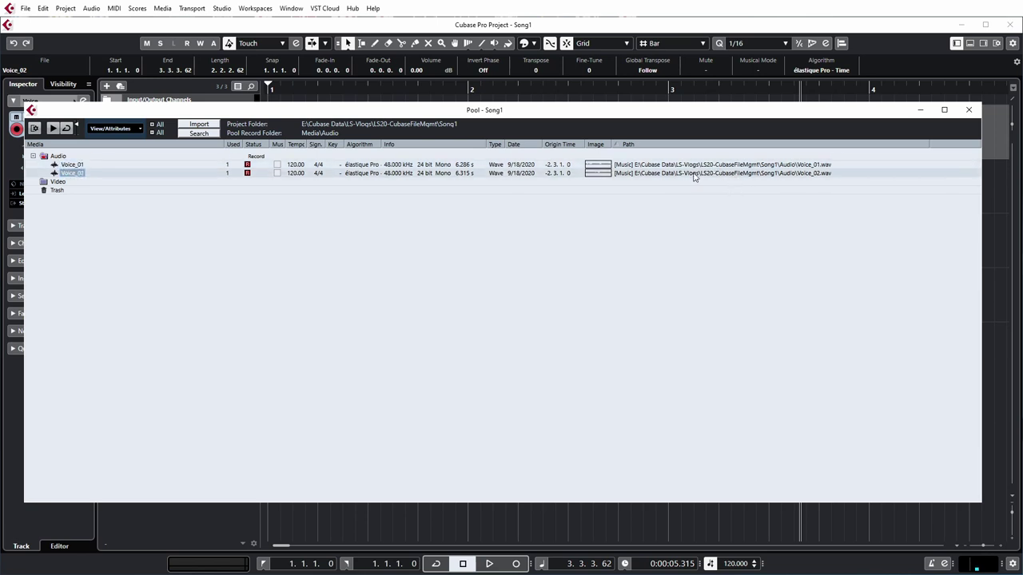
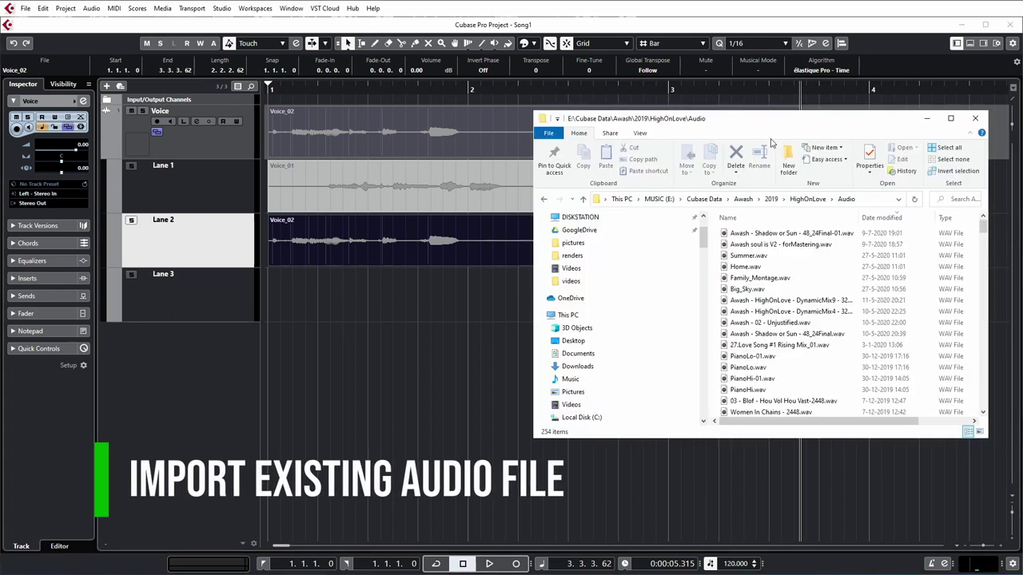
- Import Home.wav from the HighOnLove Audio folder onto a new track at the project start, copying the file to the project folder
click(743, 267)
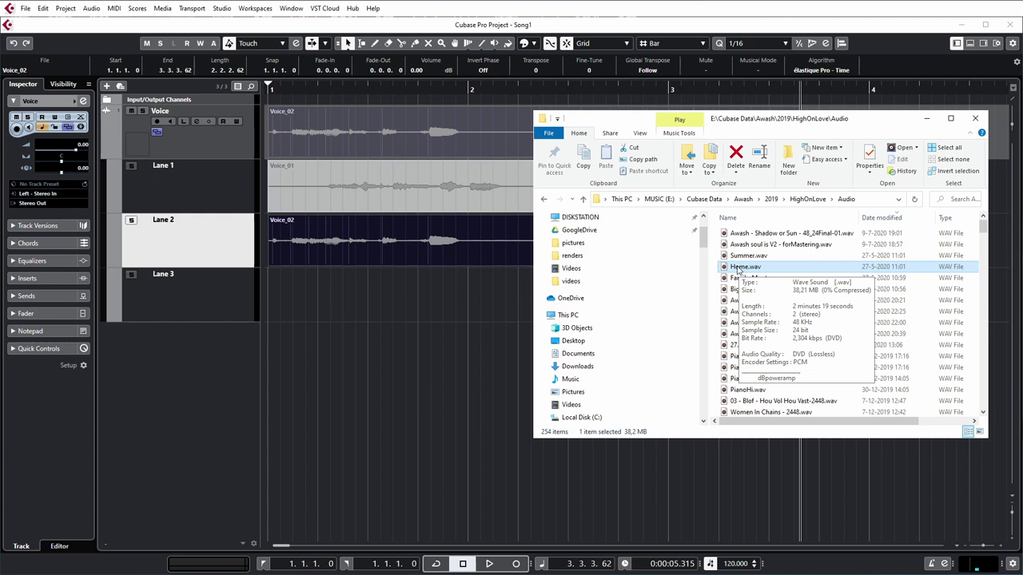
drag(738, 270, 270, 344)
drag(878, 279, 453, 220)
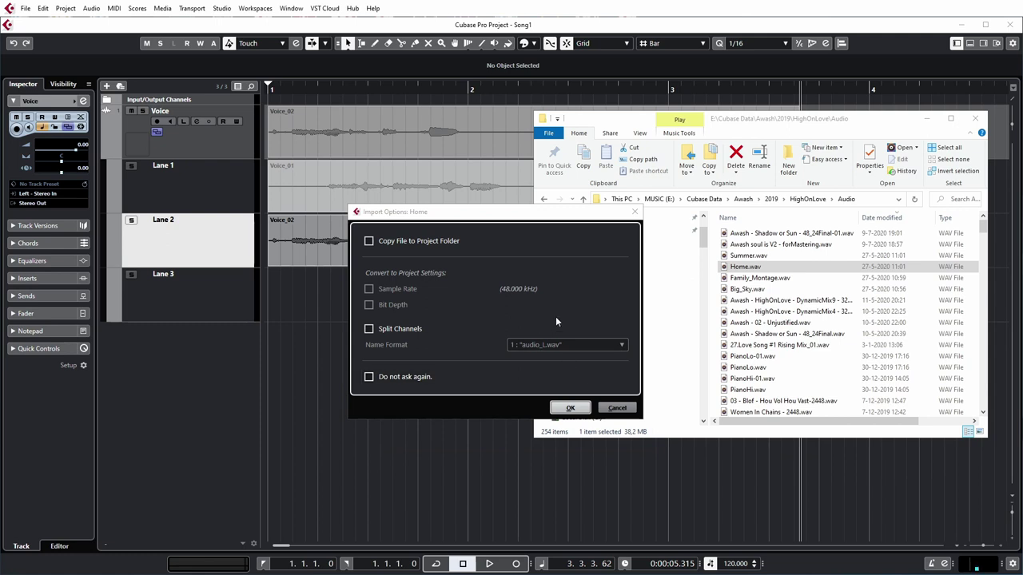
click(368, 241)
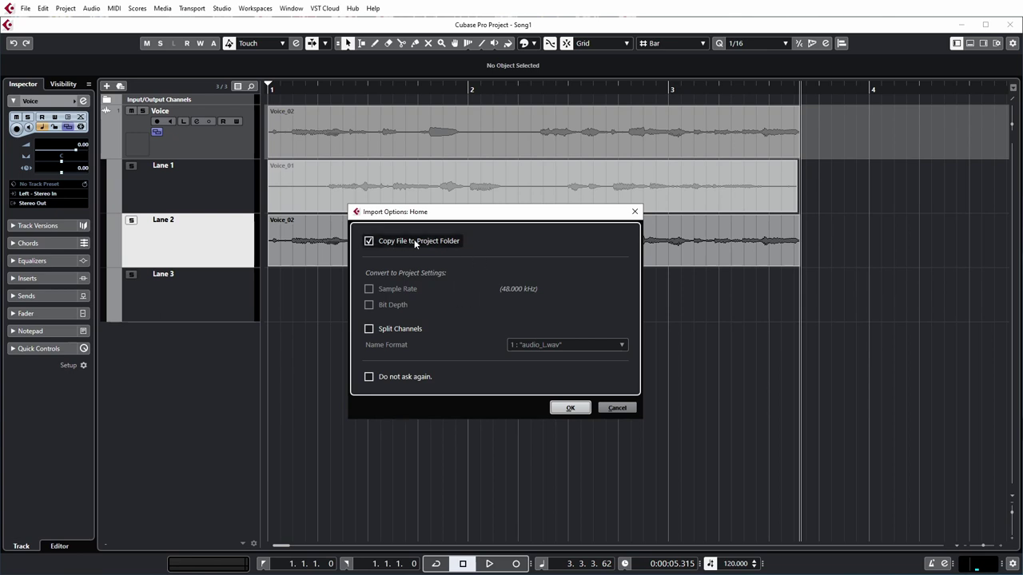
click(570, 407)
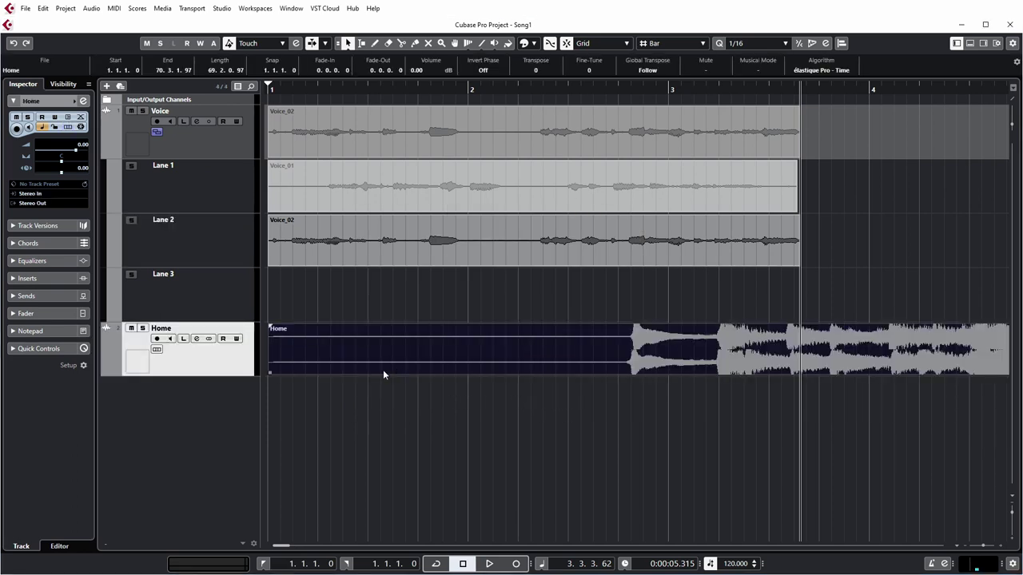
- Shorten the Home event to three bars from the project start by trimming its first bar and removing everything from bar 4 onward
drag(272, 372, 492, 365)
drag(589, 354, 443, 361)
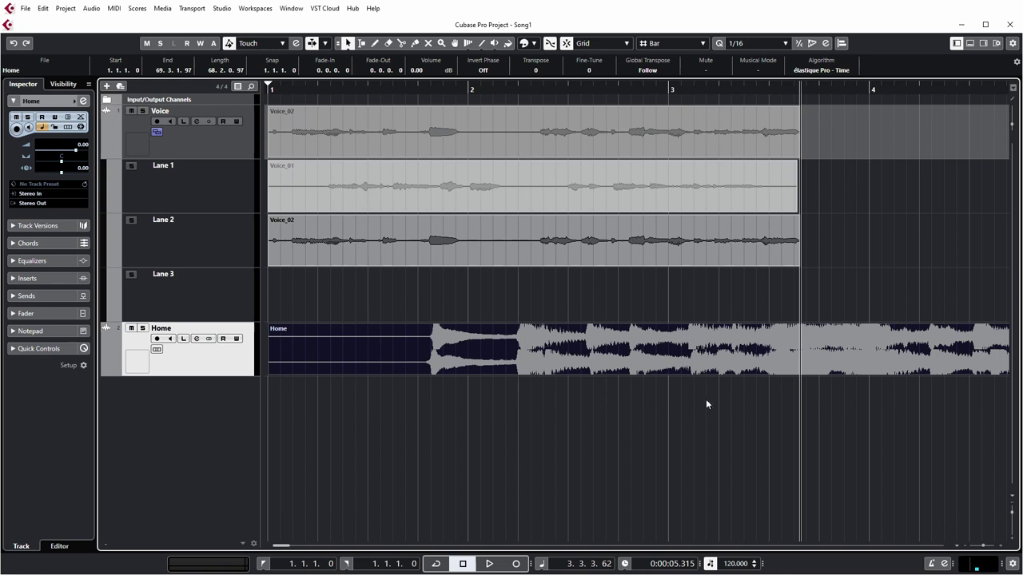
alt+click(800, 361)
key(Delete)
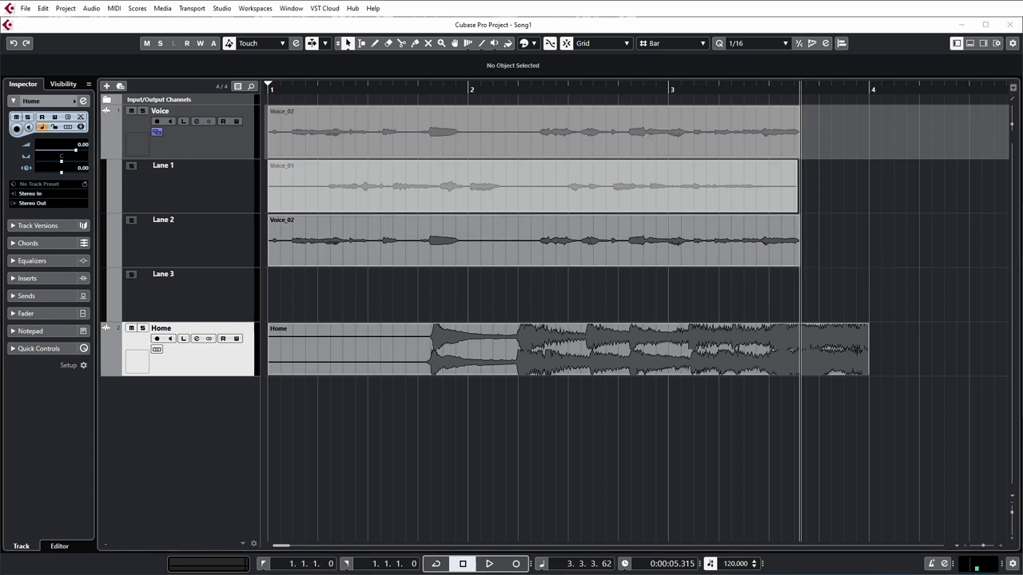
- Check the Song1 project's Audio folder in File Explorer for the imported Home.wav and the Voice recordings
key(alt+Tab)
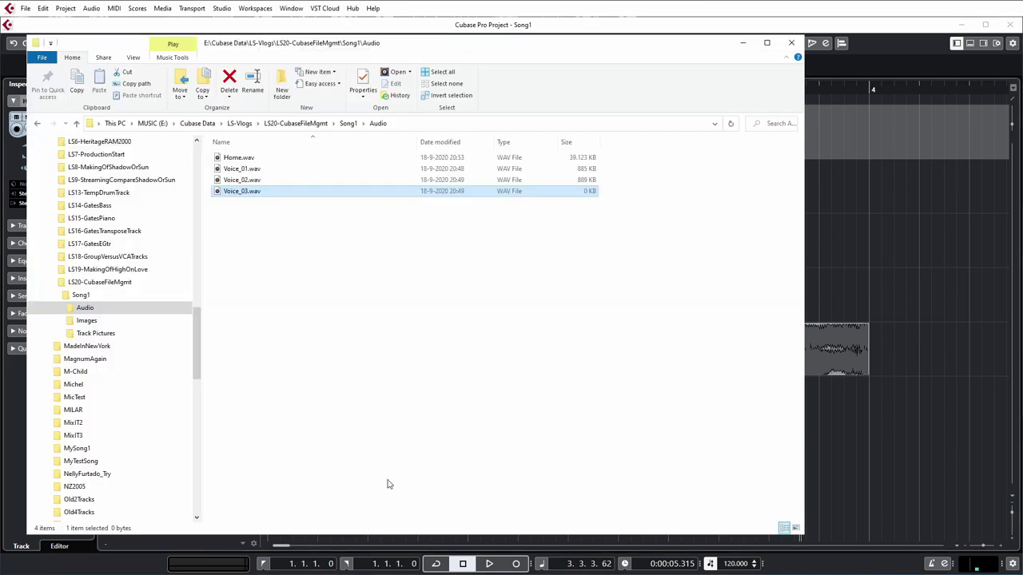
click(80, 295)
click(232, 159)
click(84, 308)
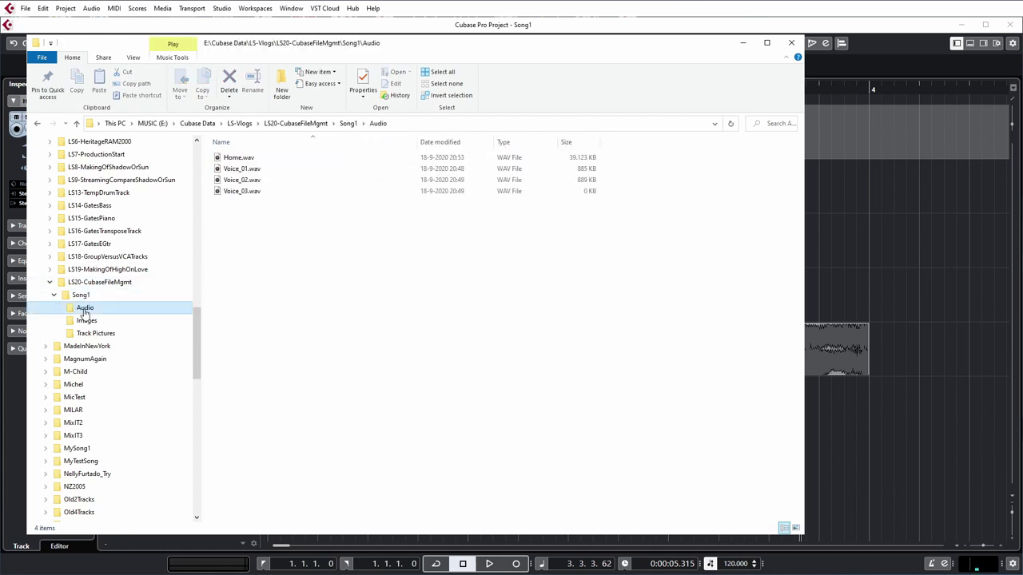
click(243, 180)
click(245, 192)
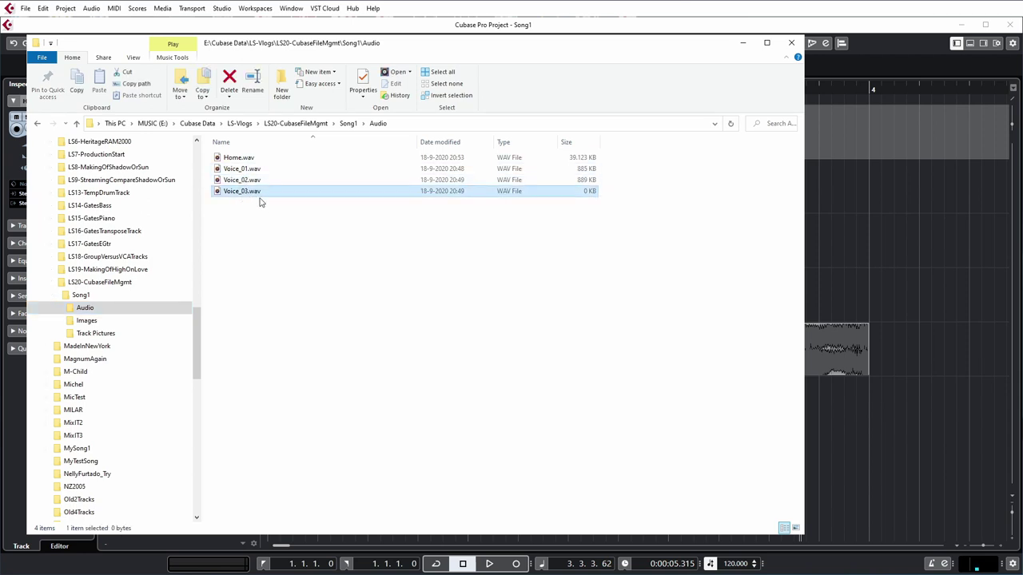
click(235, 157)
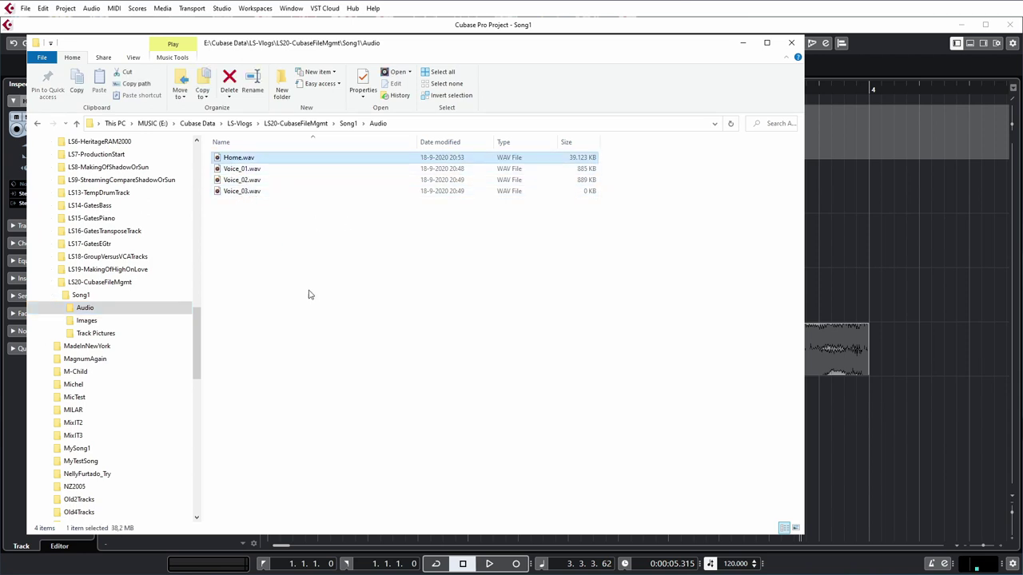
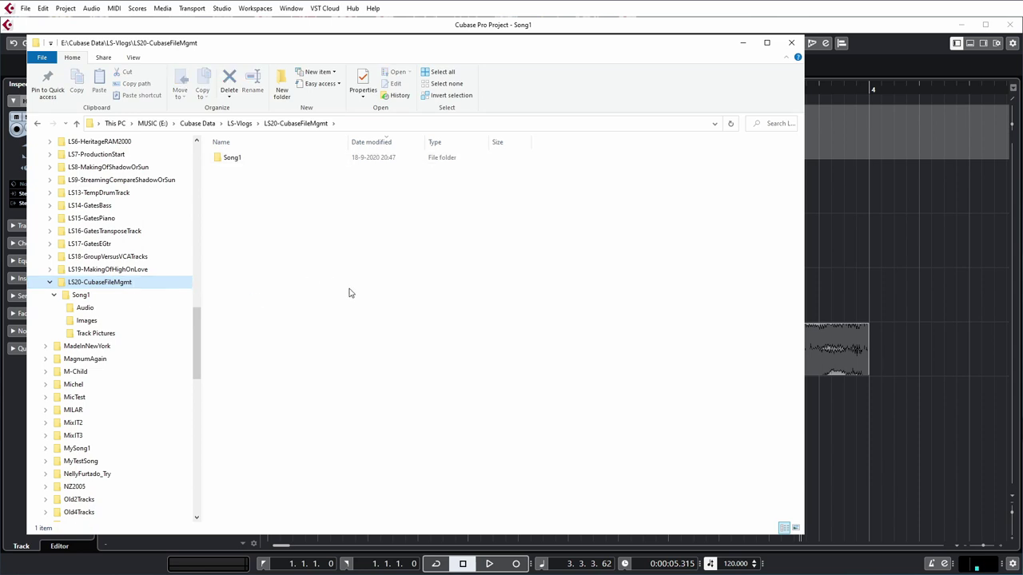
- Create a new folder named Album in the LS20-CubaseFileMgmt folder
click(228, 162)
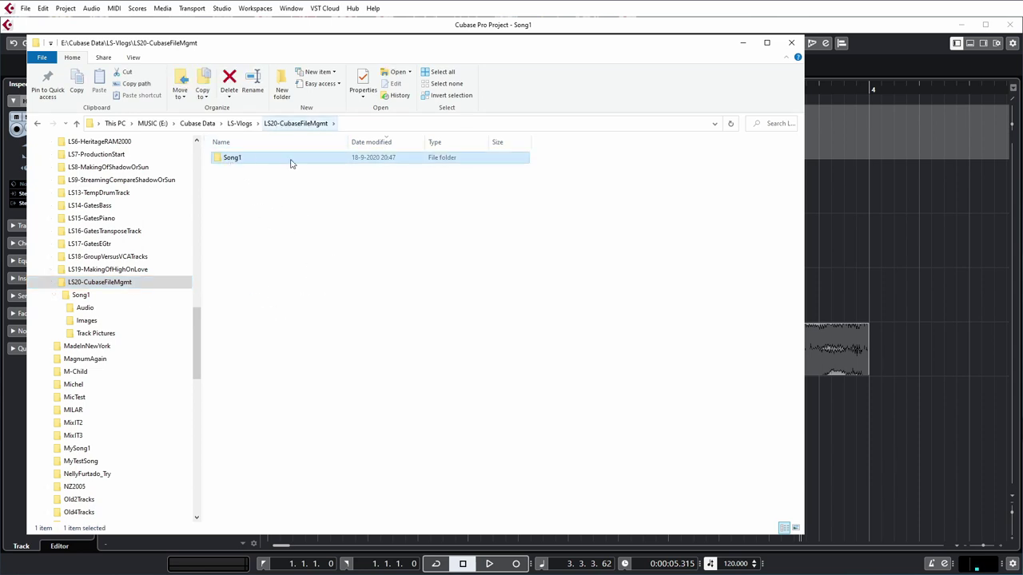
right_click(260, 227)
mouse_move(308, 380)
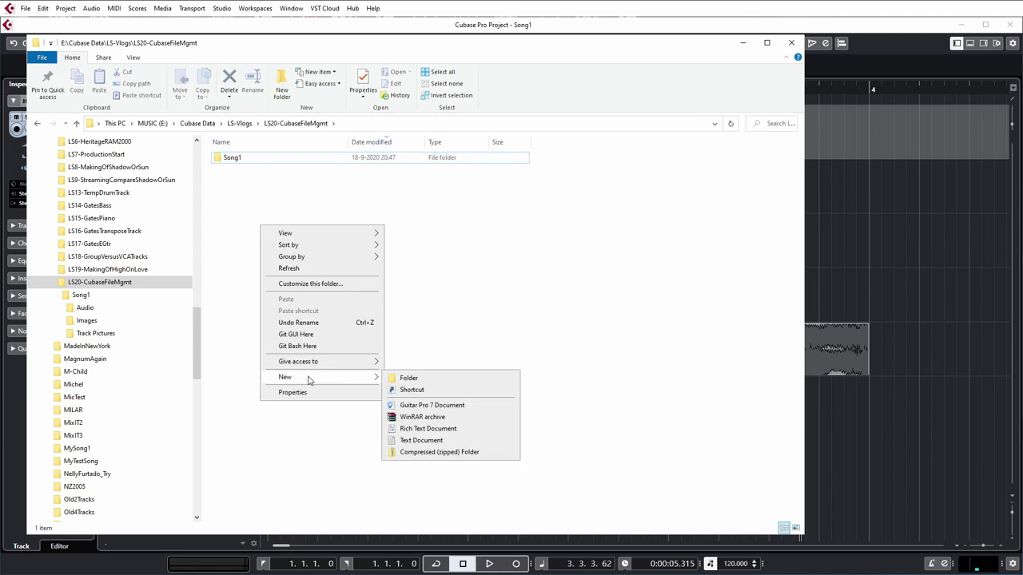
click(408, 378)
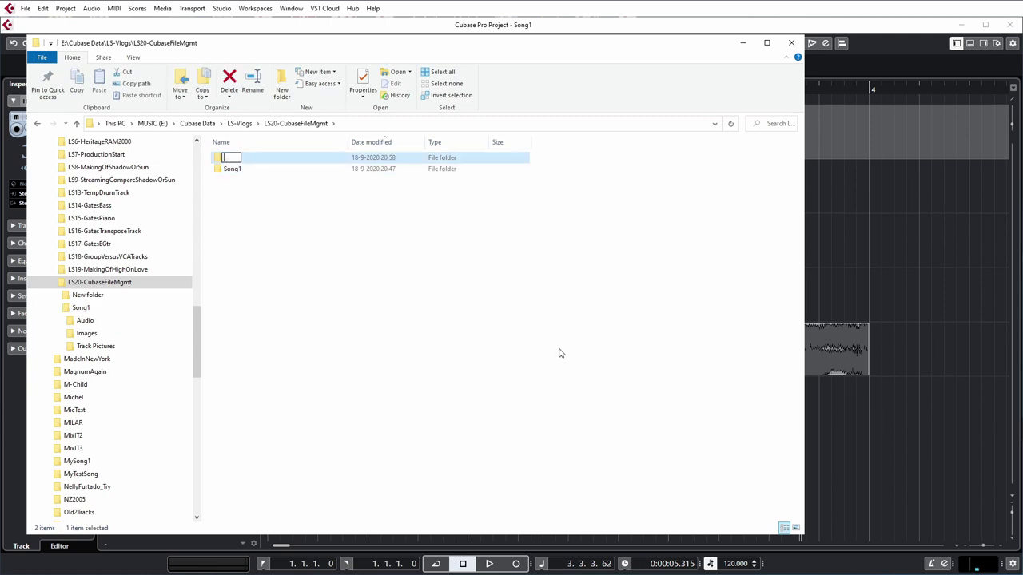
text(Album)
key(Return)
- Switch to Cubase and save the project as Song1.cpr in a new Song1 folder inside the Album folder
key(alt+Tab)
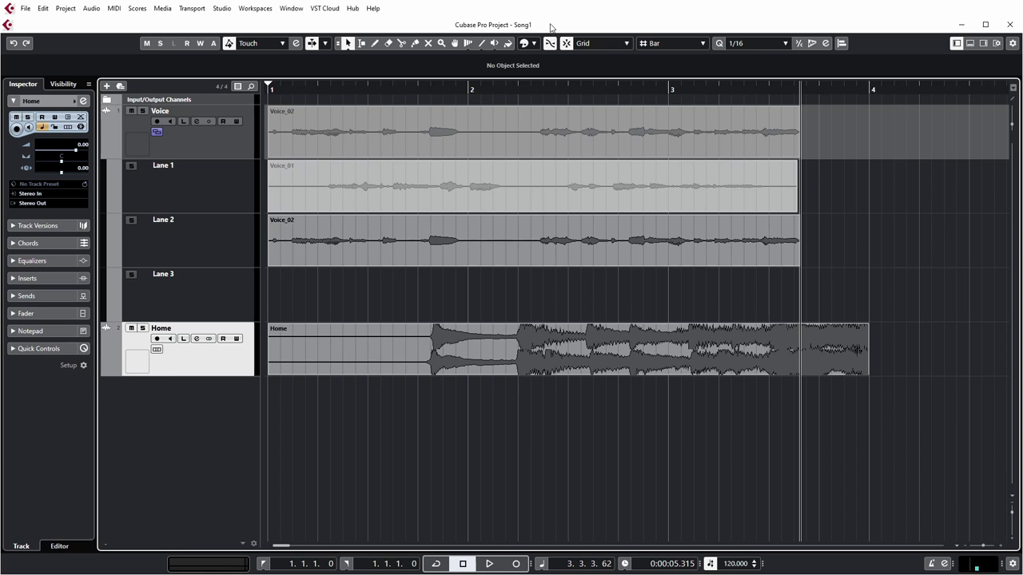
click(25, 8)
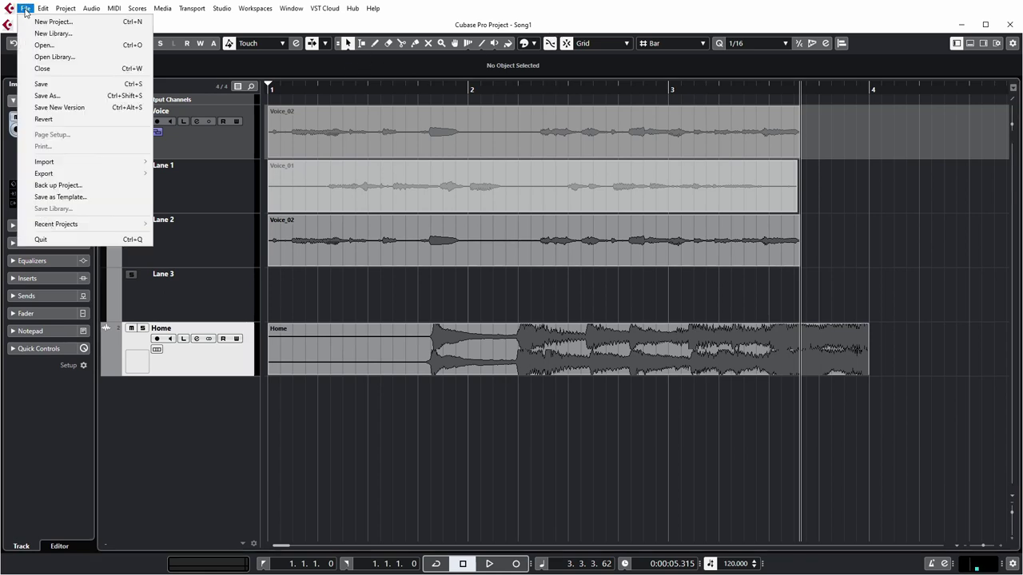
click(48, 96)
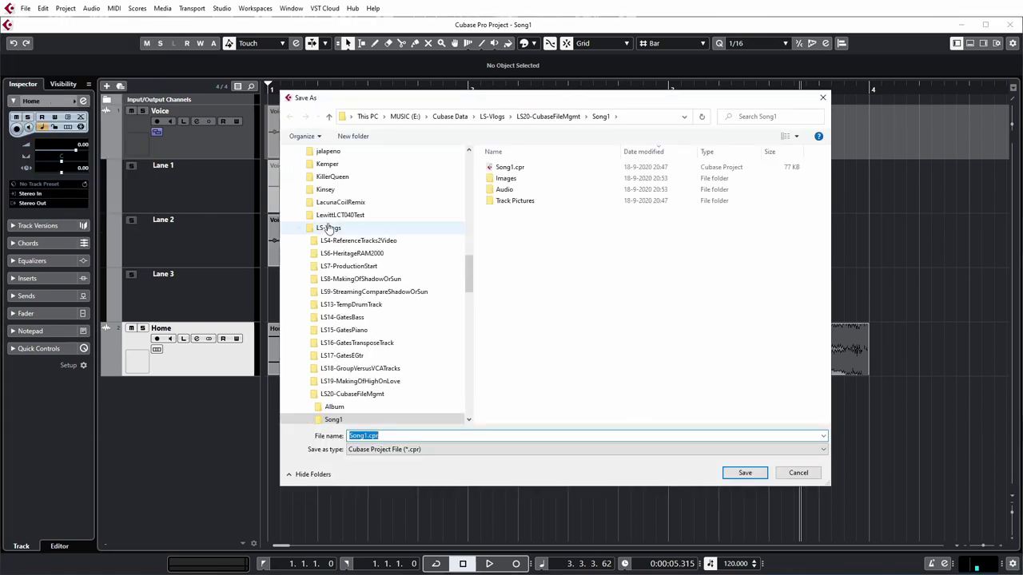
click(334, 406)
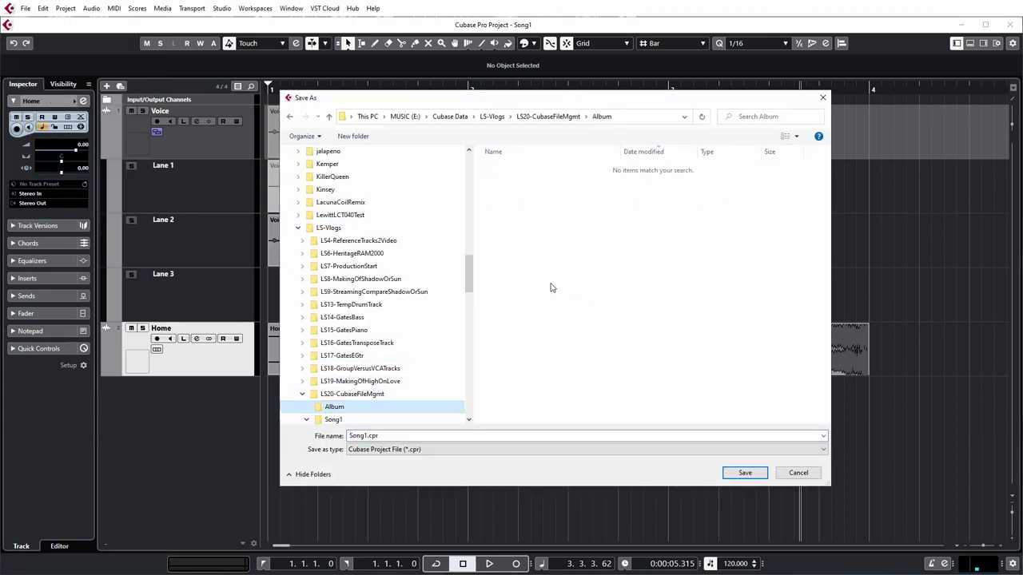
click(352, 136)
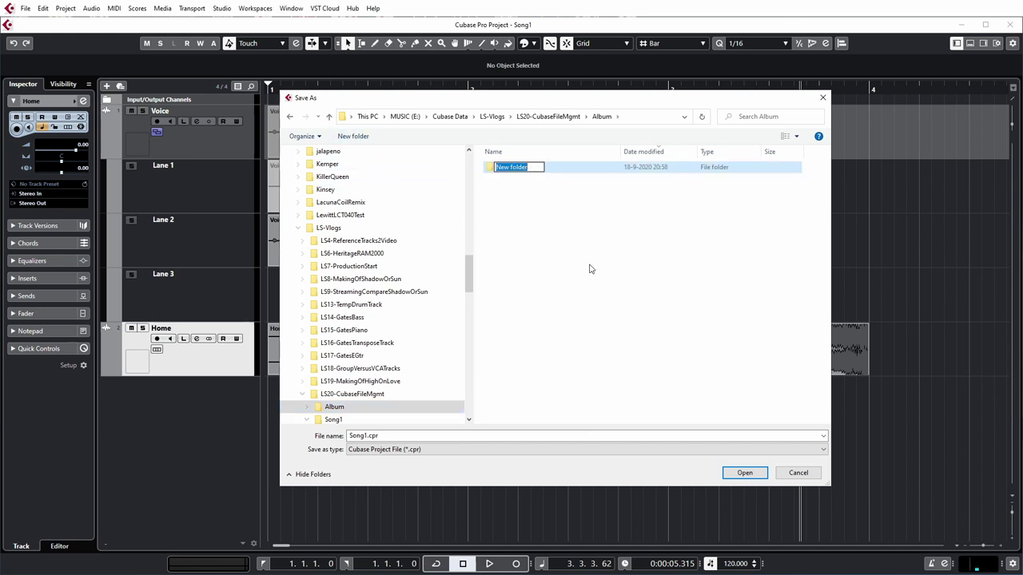
text(Song1)
key(Return)
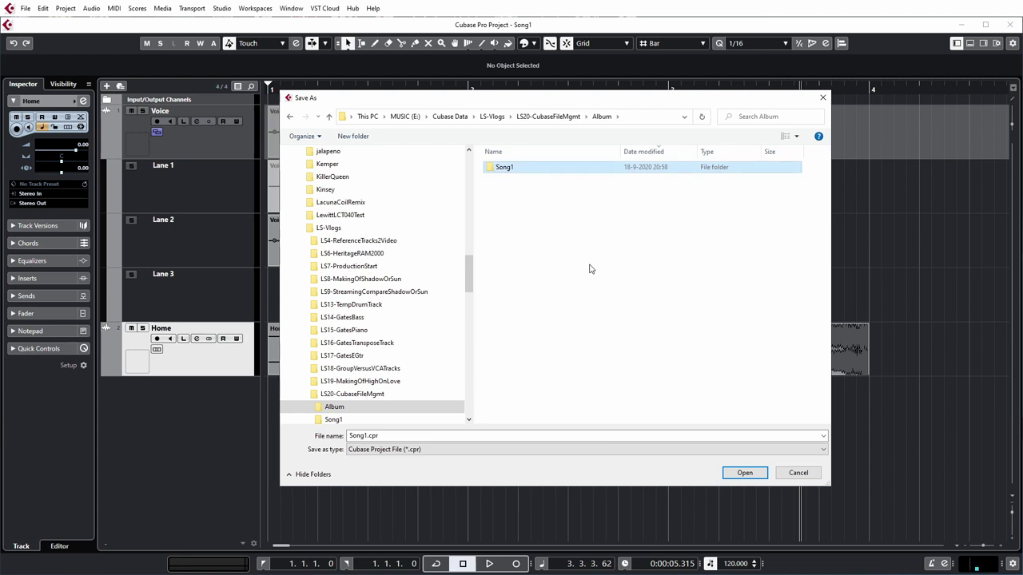
double_click(501, 168)
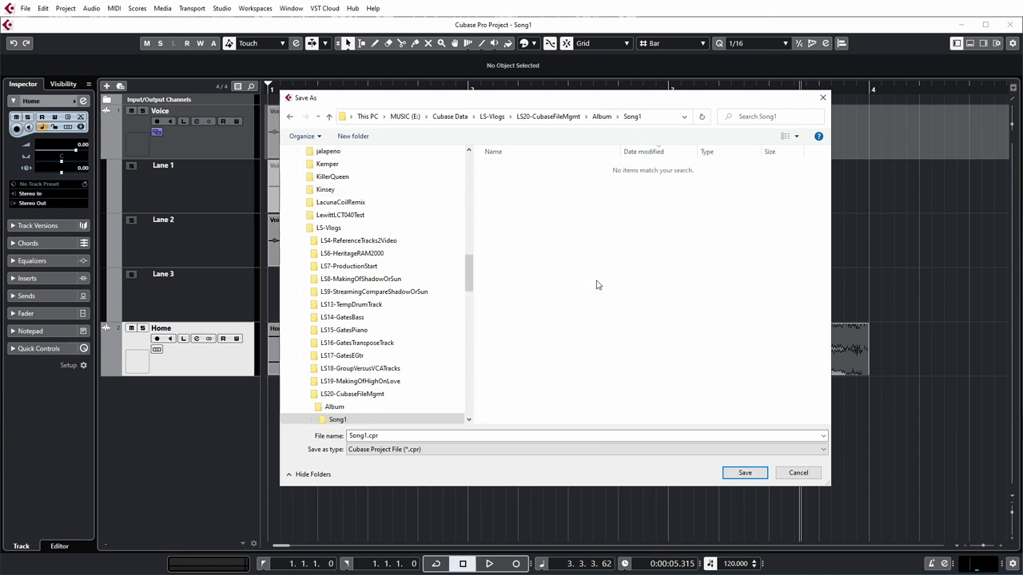
click(744, 473)
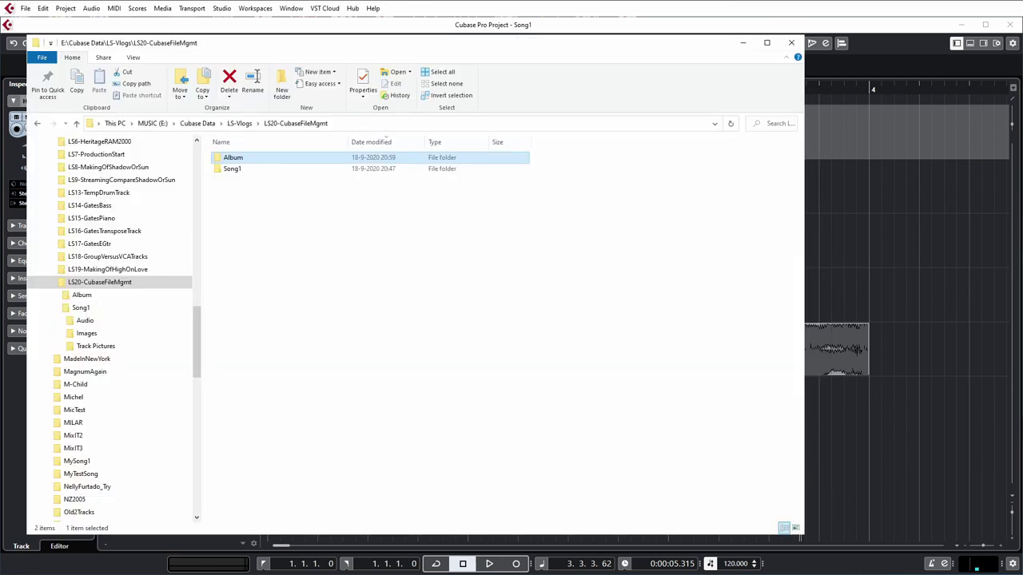
- In File Explorer, compare the contents of Album's Song1 folder with the original Song1 project's Audio folder
click(83, 296)
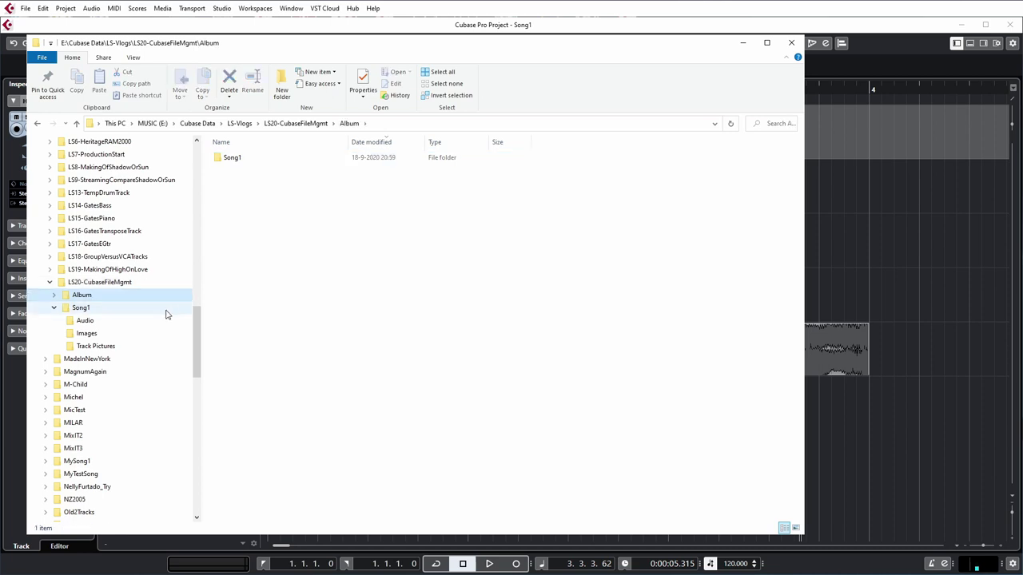
click(53, 295)
click(84, 309)
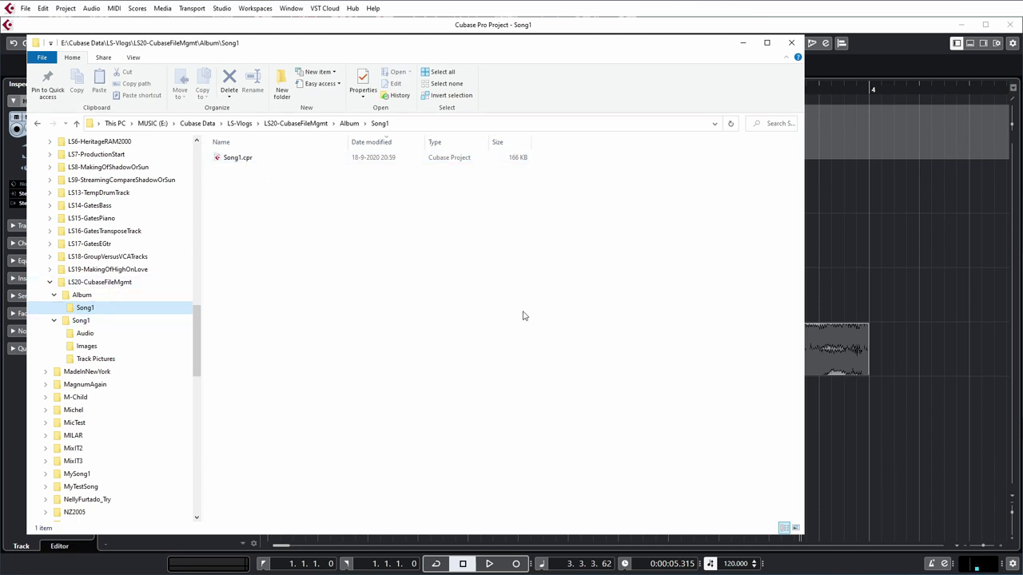
drag(533, 48, 600, 50)
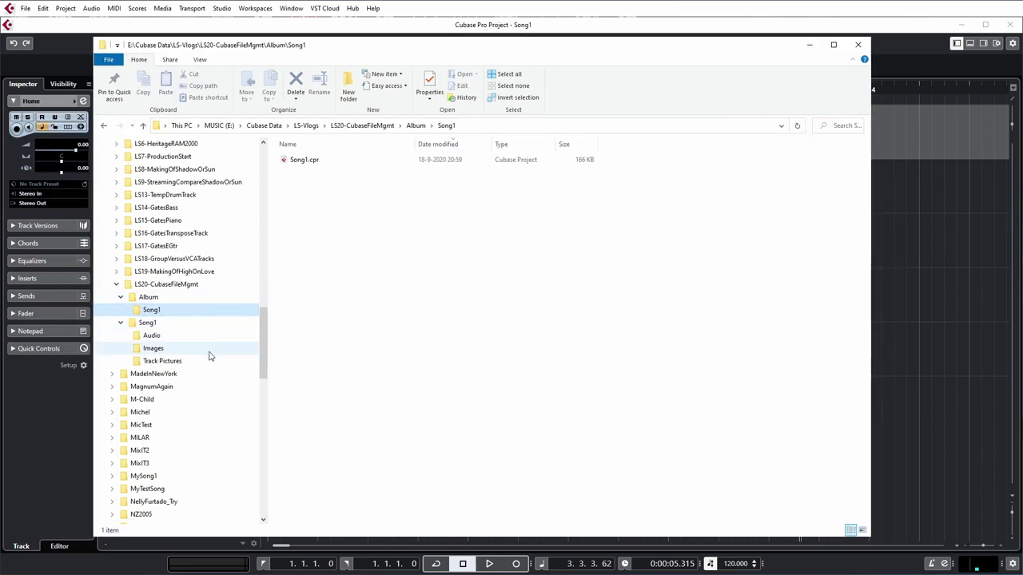
click(151, 337)
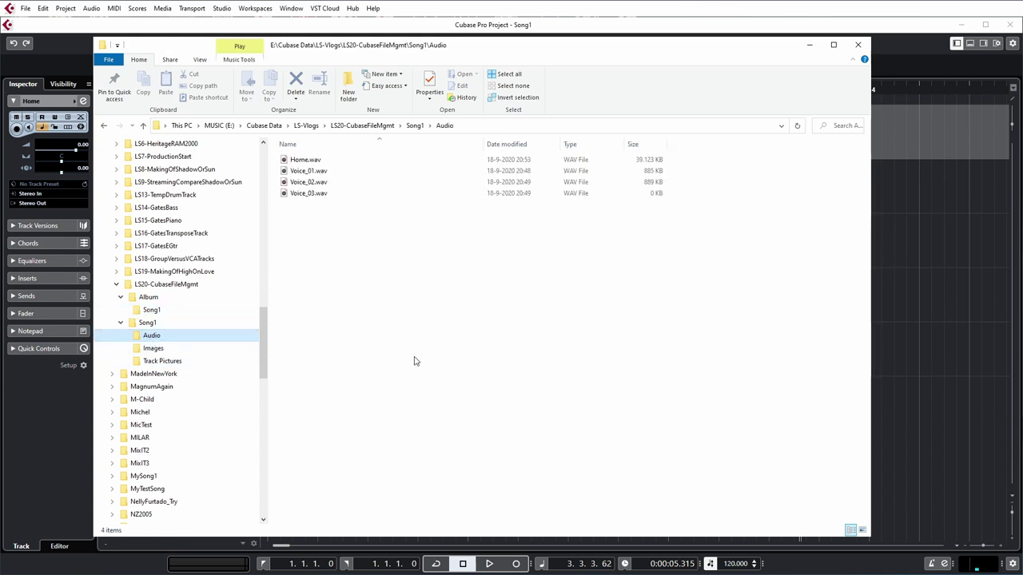
click(809, 47)
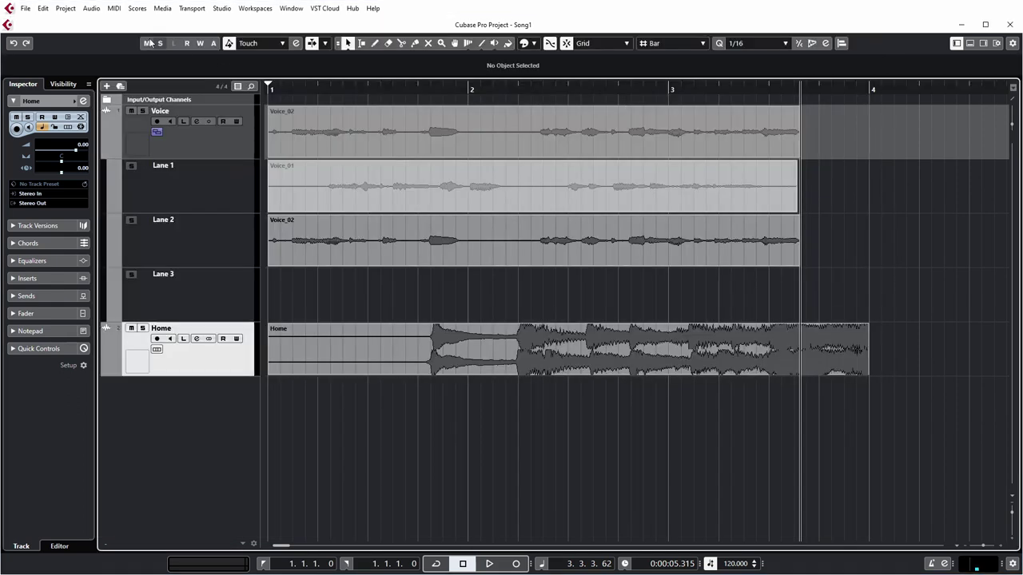
- Examine the file paths of Home, Voice_01 and Voice_02 in the project's Pool
click(66, 8)
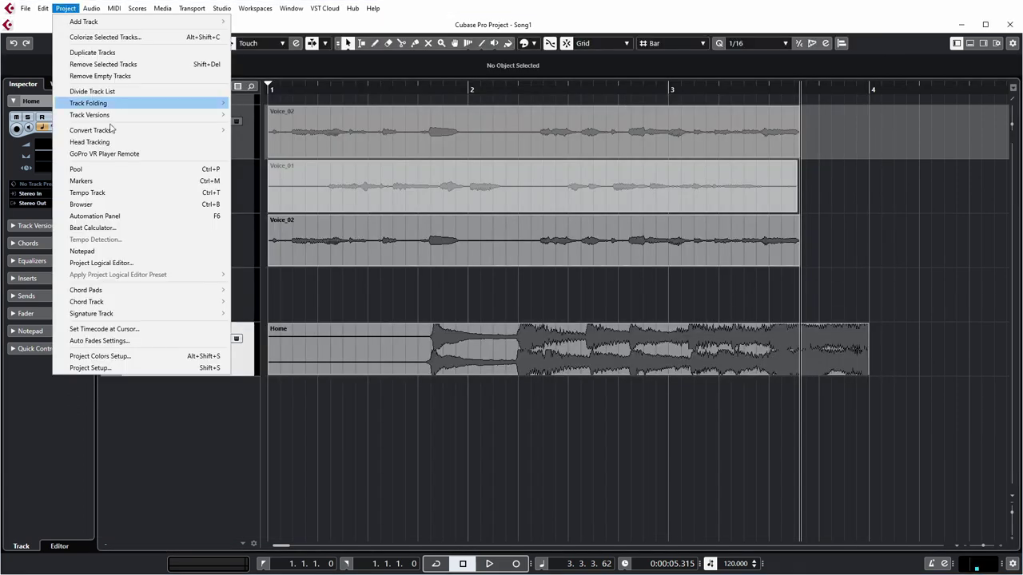
click(80, 168)
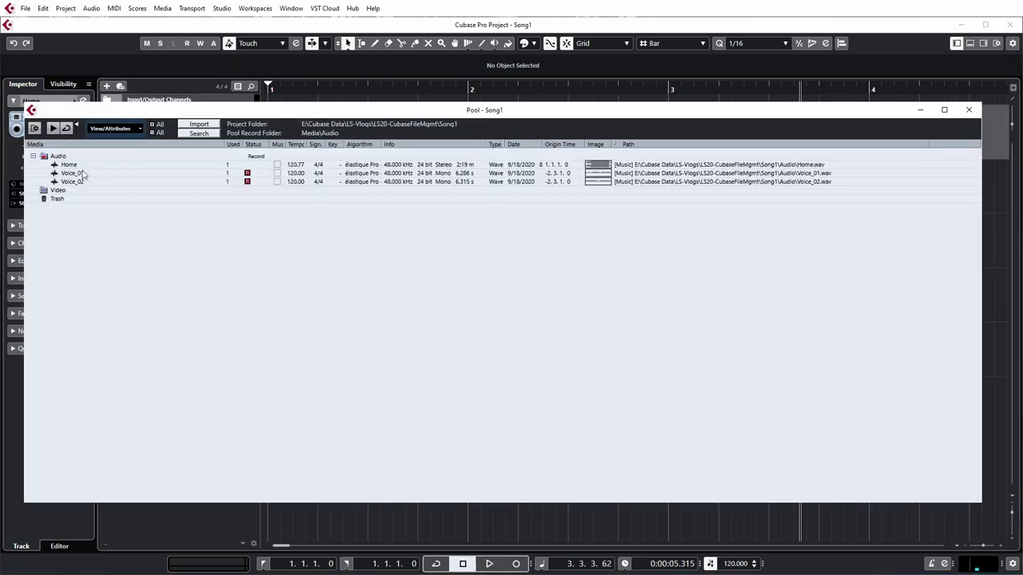
click(72, 165)
click(80, 173)
double_click(83, 182)
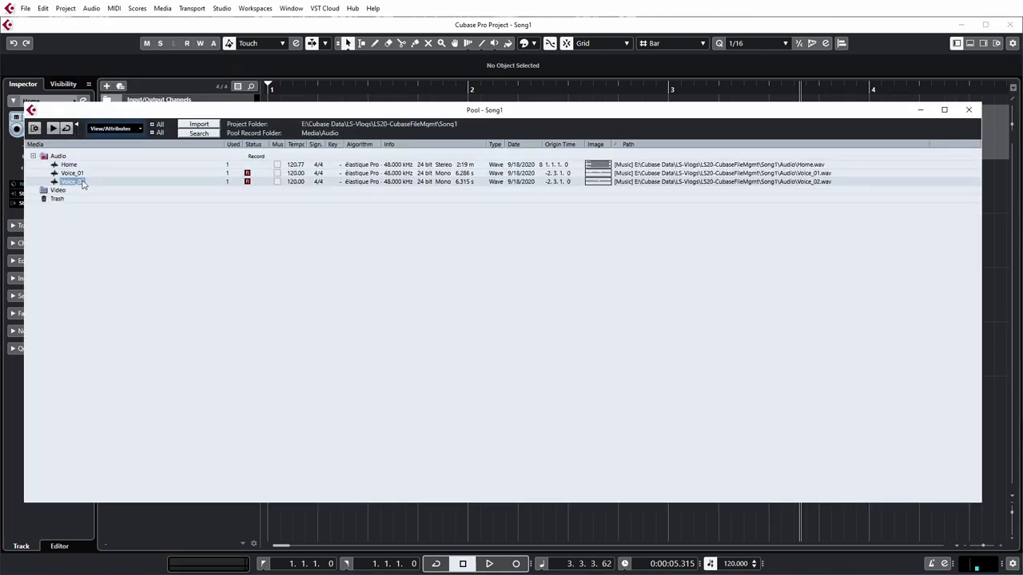
click(725, 165)
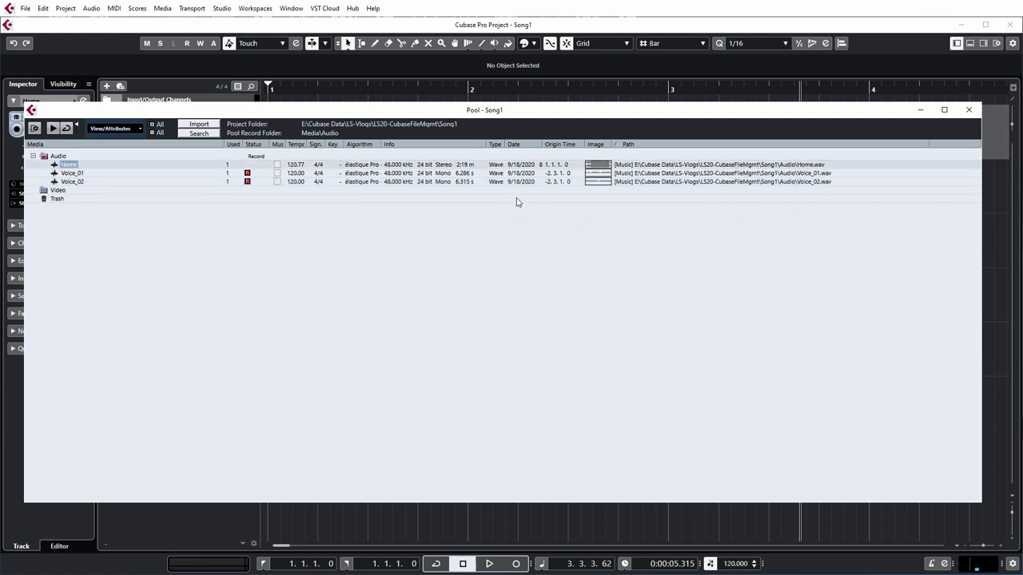
click(969, 112)
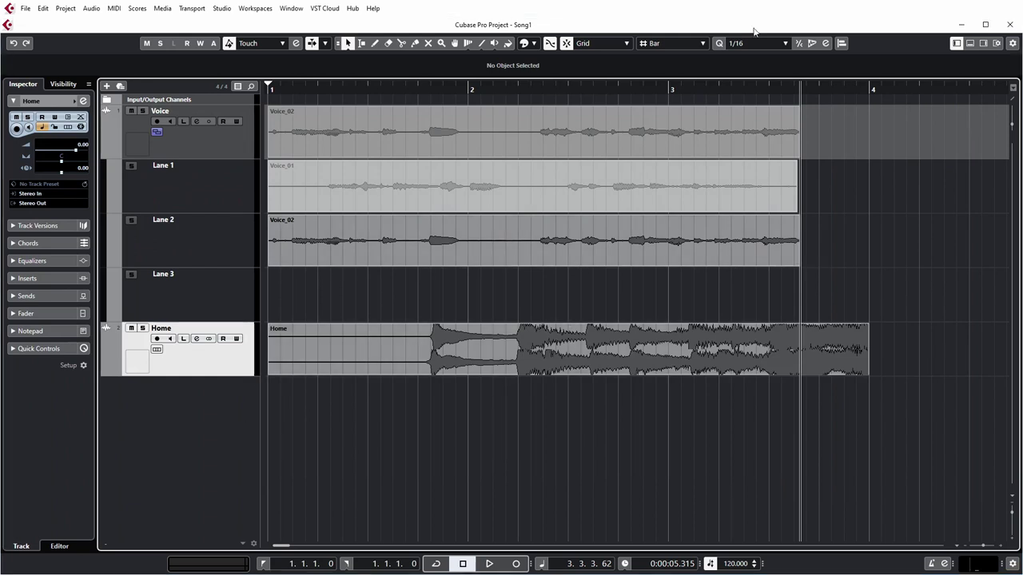
- Close the project and delete the Song1 folder from the Album folder in File Explorer
click(1011, 27)
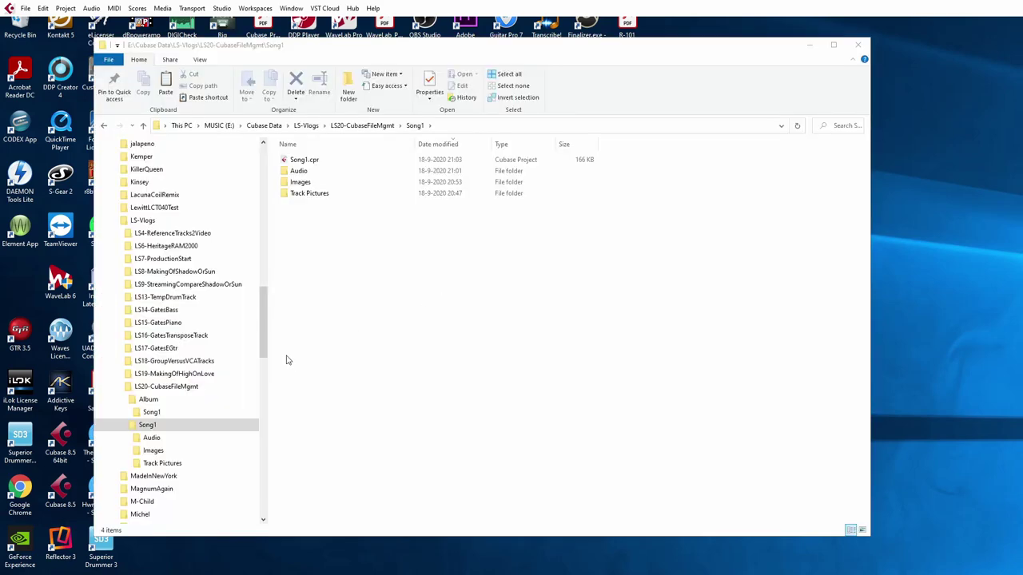
click(148, 400)
click(294, 160)
right_click(286, 163)
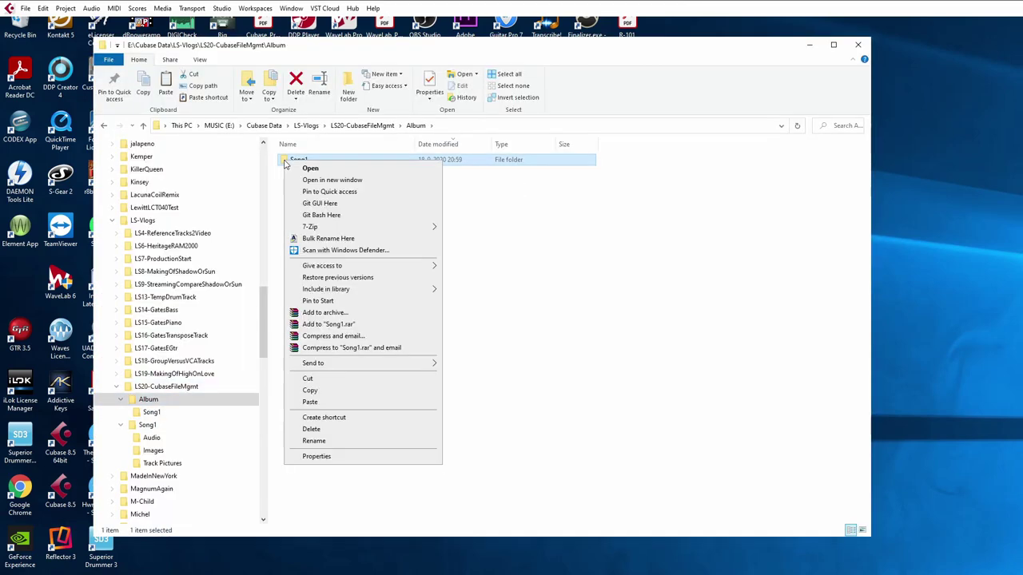
click(323, 429)
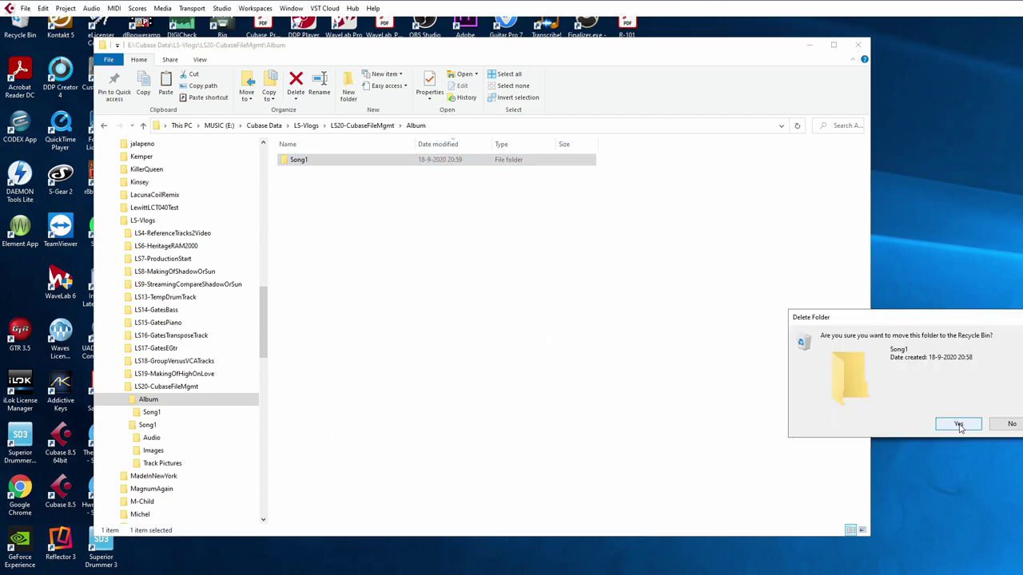
click(958, 424)
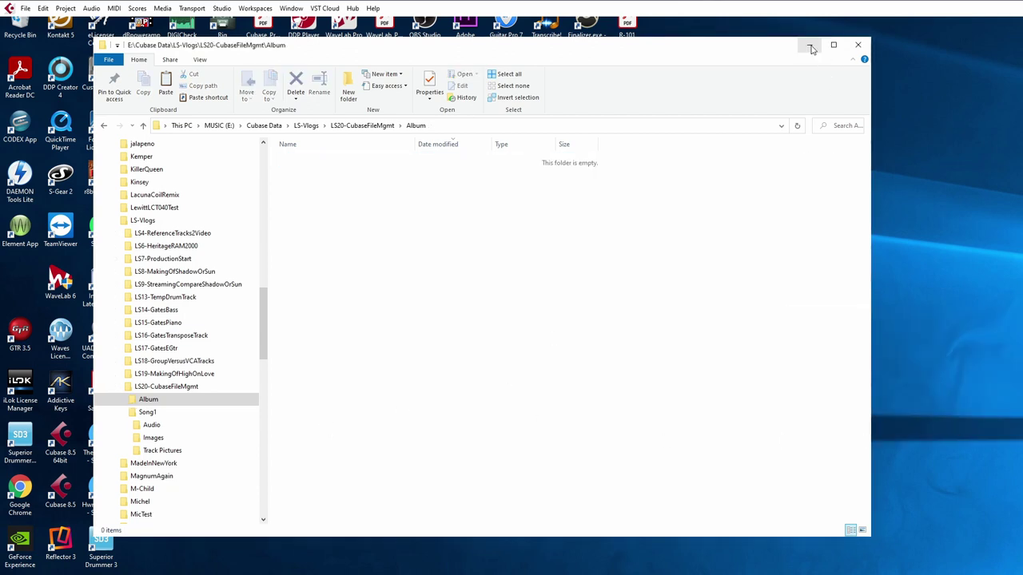
- Open the original Song1.cpr from the LS20-CubaseFileMgmt\Song1 folder in Cubase and check its audio file paths in the Pool
click(160, 412)
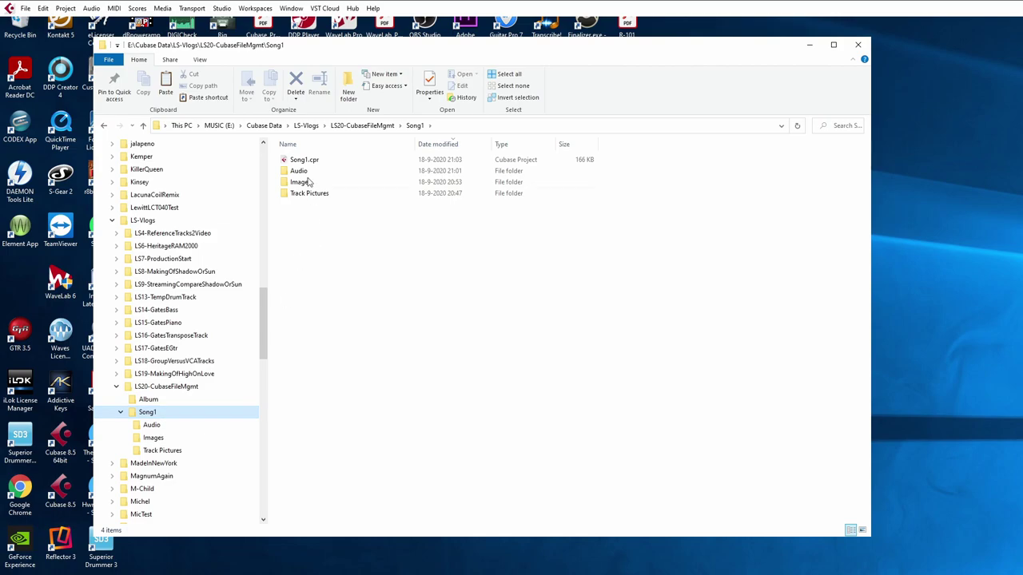
drag(304, 159, 285, 20)
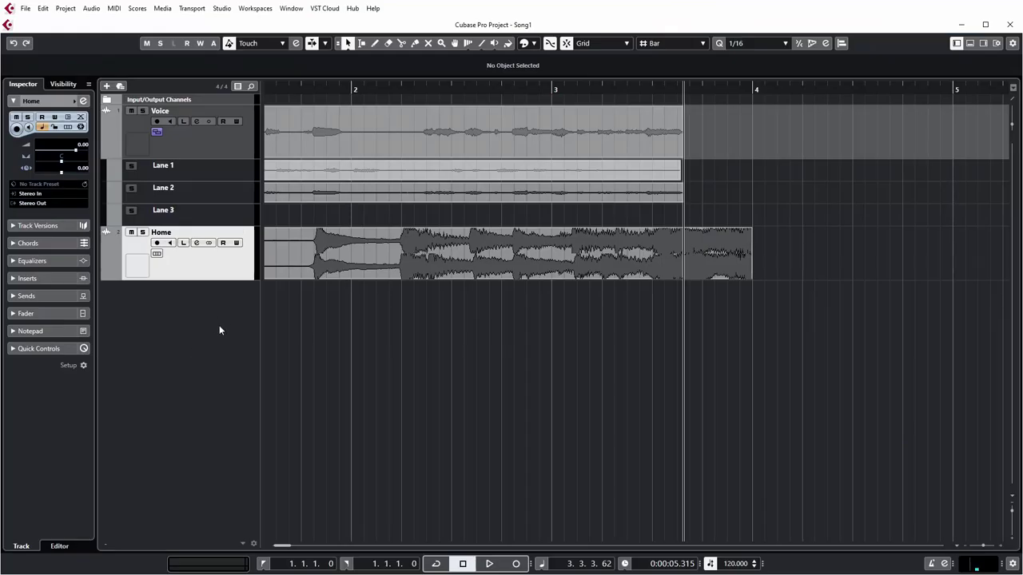
click(65, 8)
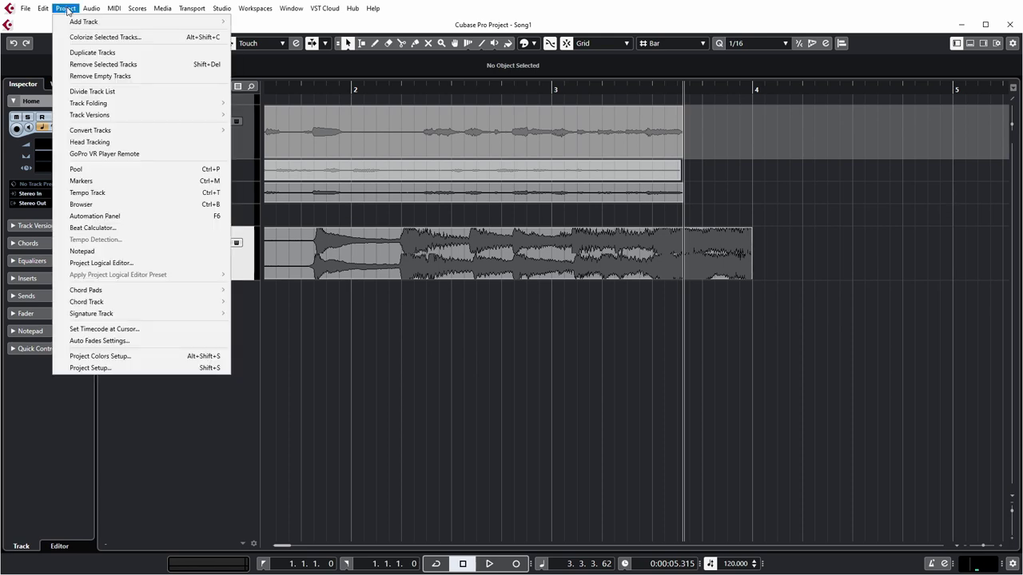
click(99, 170)
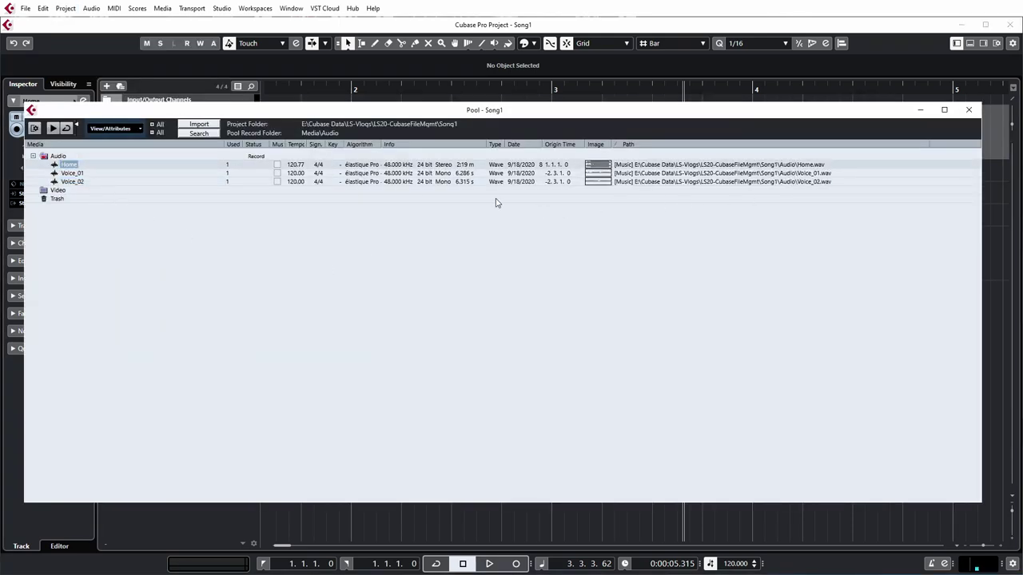
click(970, 111)
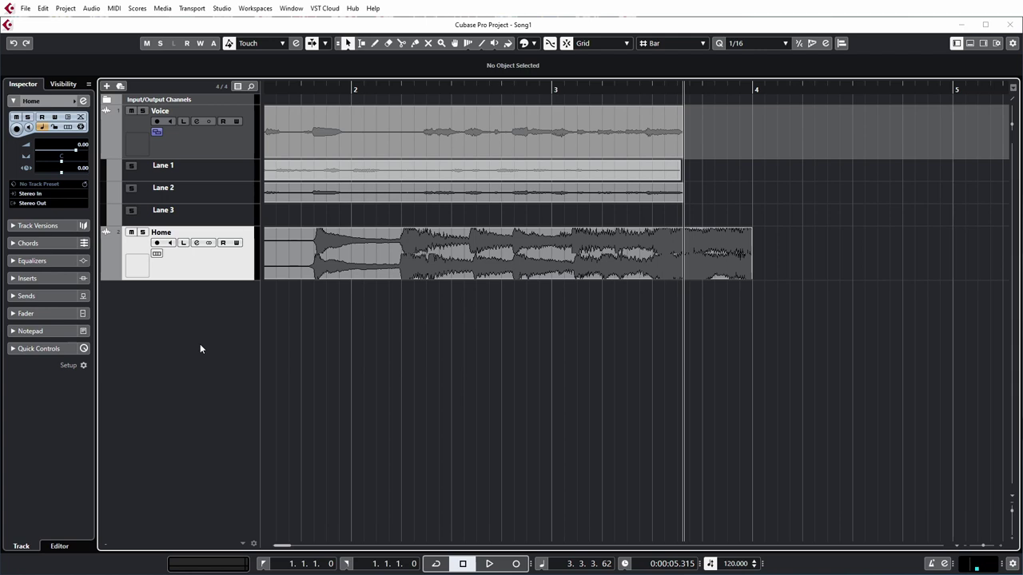
- Start a project backup and choose a new Song1 folder inside LS20-CubaseFileMgmt\Album as its destination
click(25, 9)
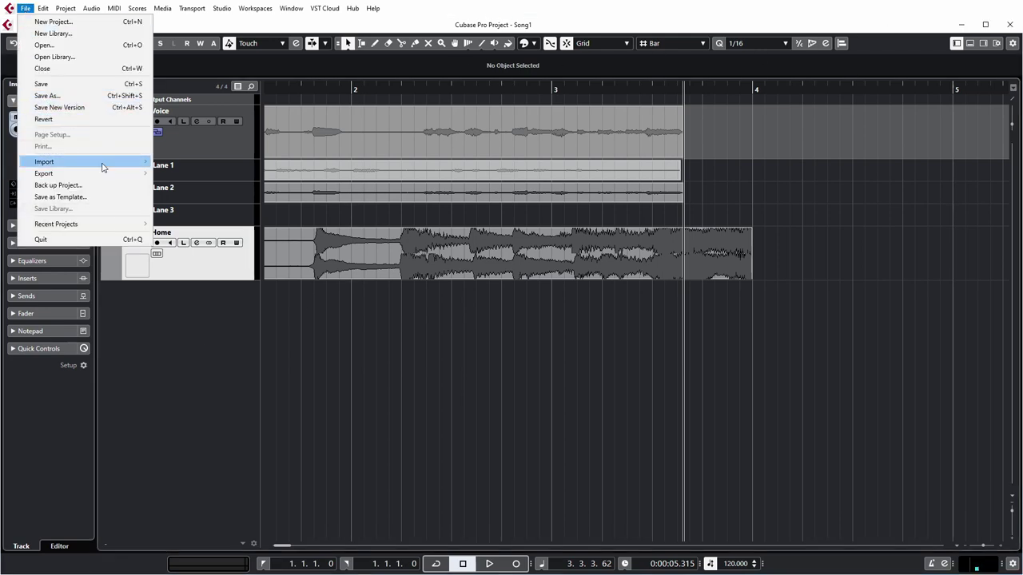
click(136, 185)
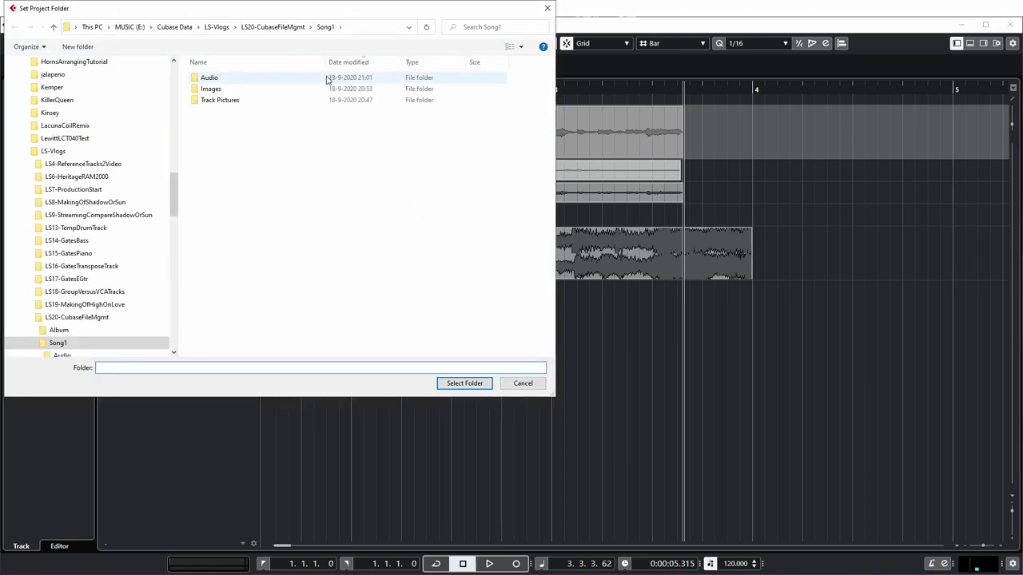
drag(348, 8, 556, 33)
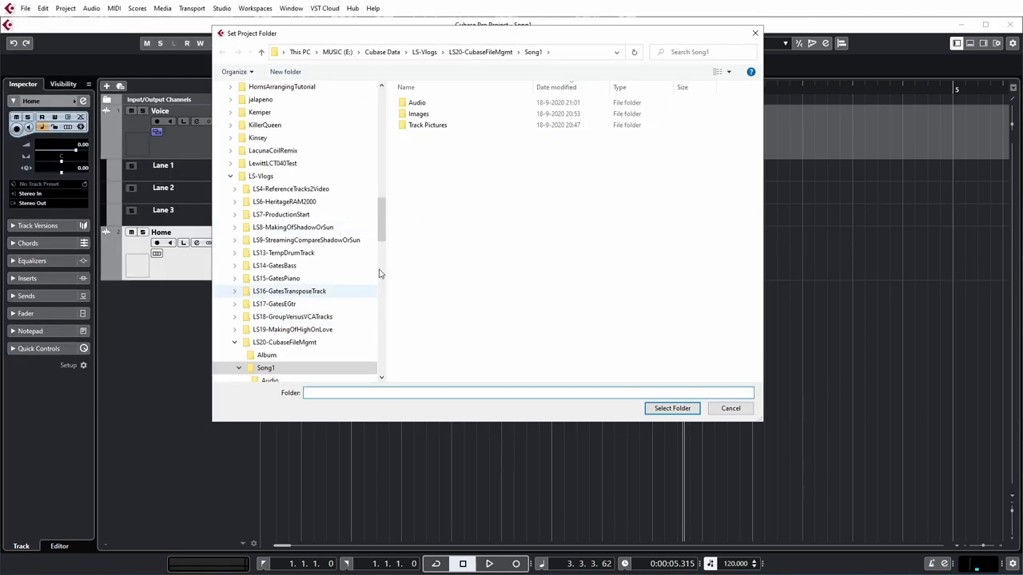
scroll(348, 277, down, 3)
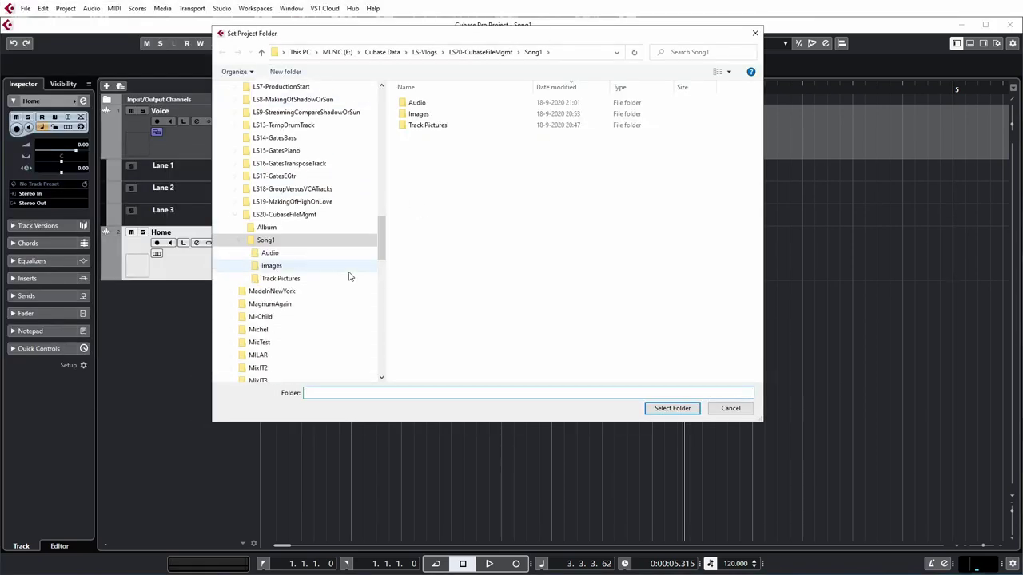
click(266, 228)
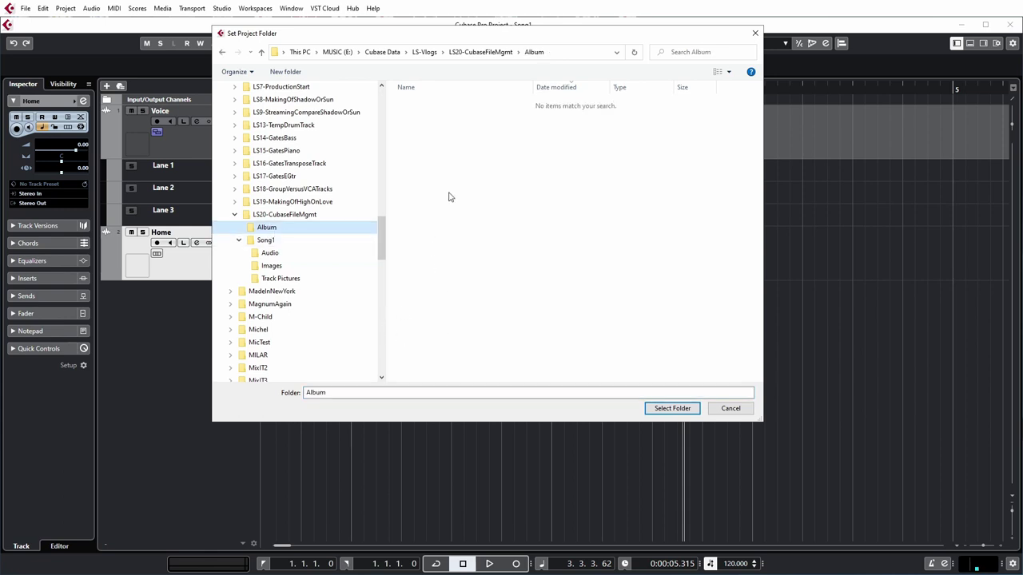
click(285, 71)
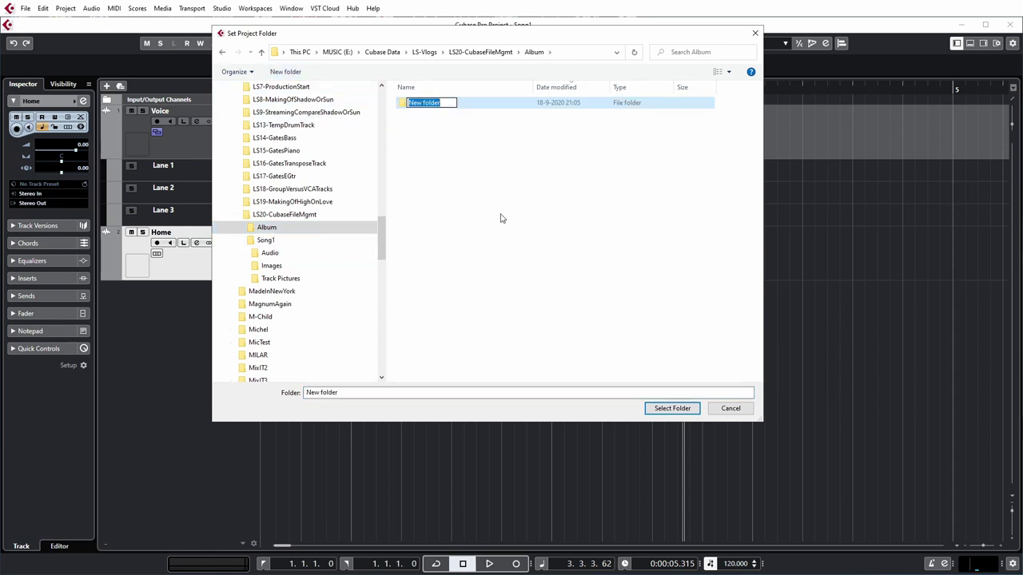
text(Song1)
key(Return)
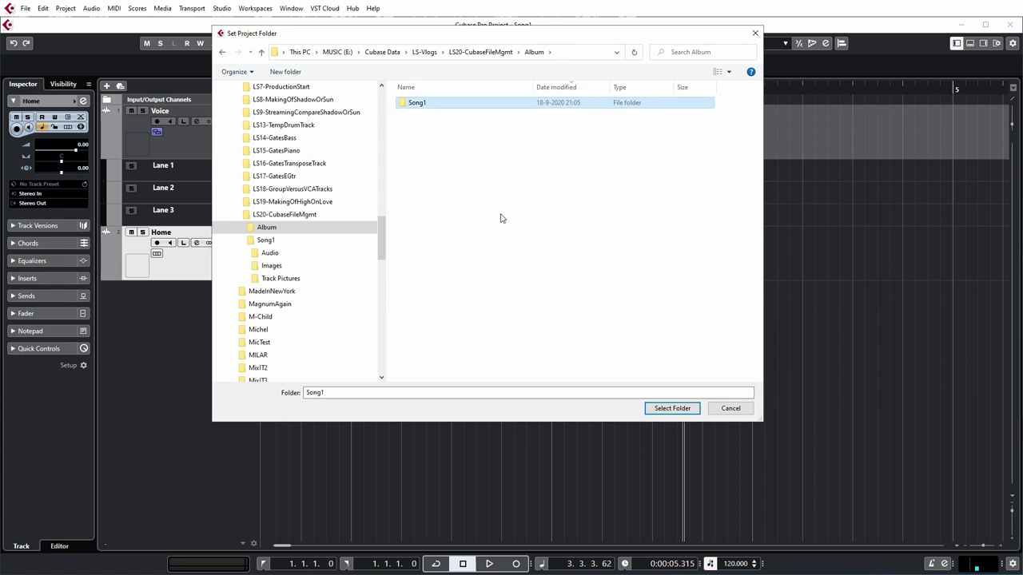
double_click(417, 104)
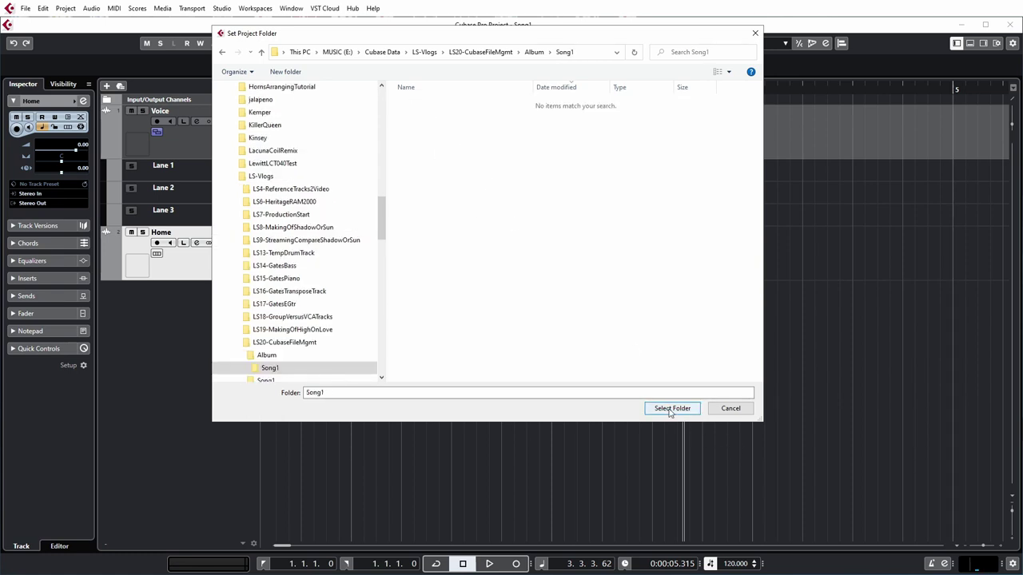
click(671, 409)
- Name the backup project Song1-backedUp and create it, removing unused files and leaving out video
drag(914, 303, 521, 239)
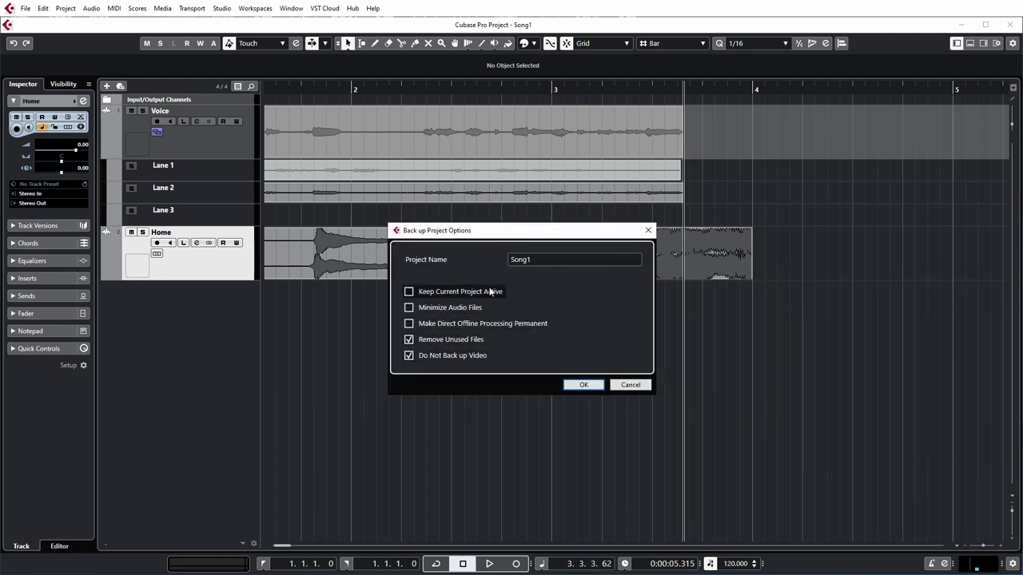
click(532, 261)
click(544, 260)
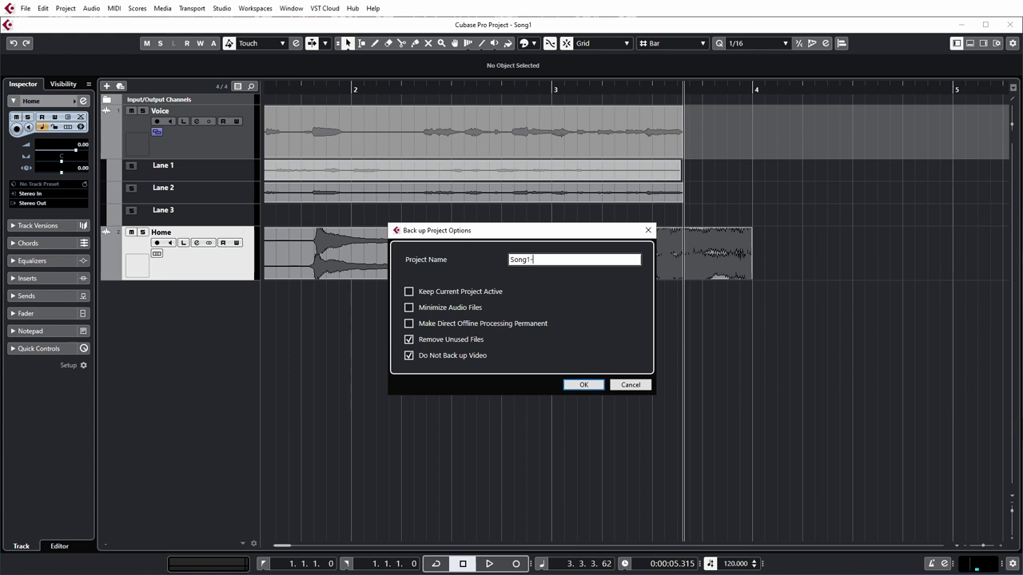
text(-backed)
key(Left)
key(Left)
key(BackSpace)
text(d)
click(583, 385)
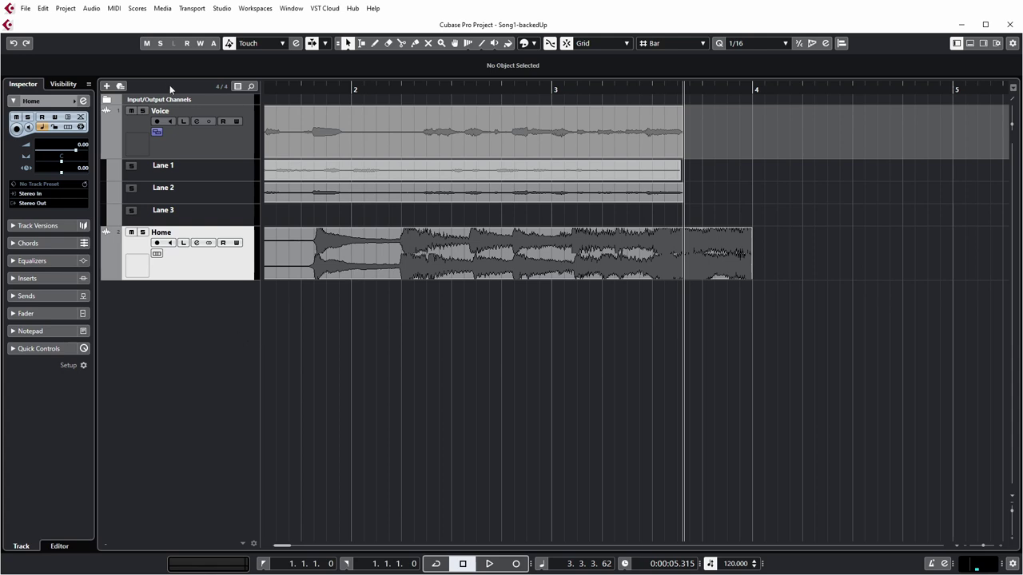
- Check the backed-up project's audio file paths in the Pool and its files in File Explorer
click(66, 8)
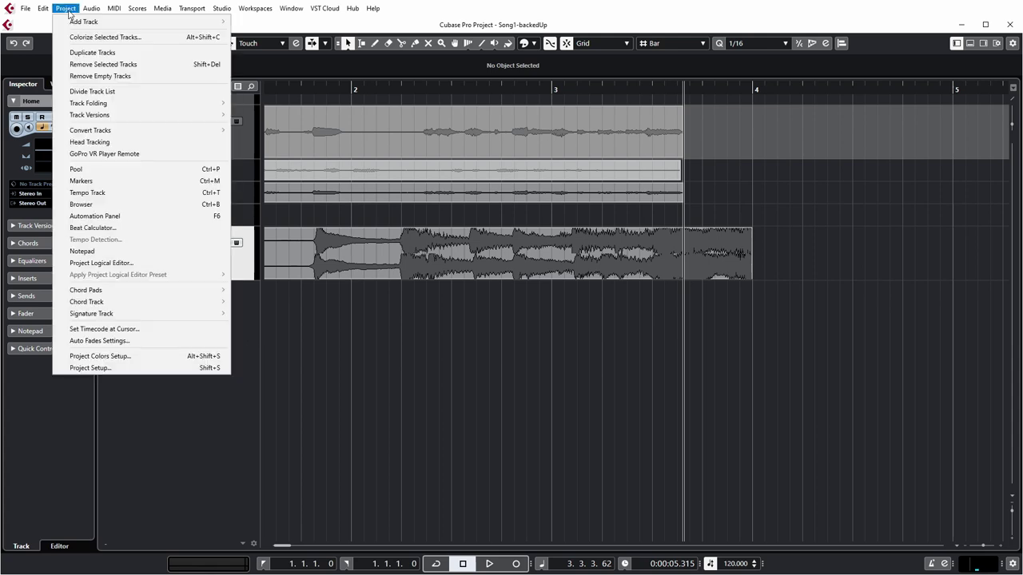
click(91, 170)
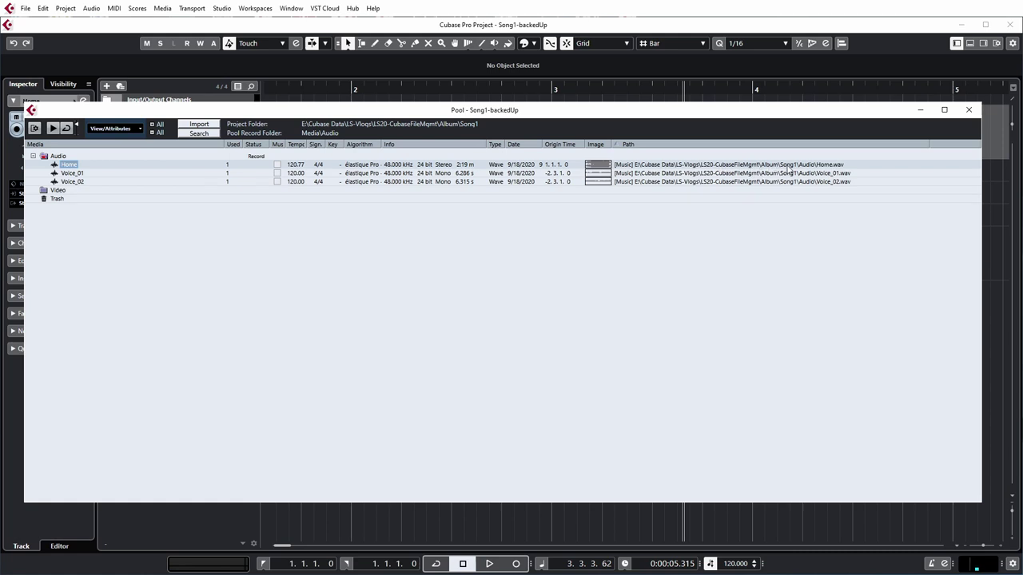
click(967, 112)
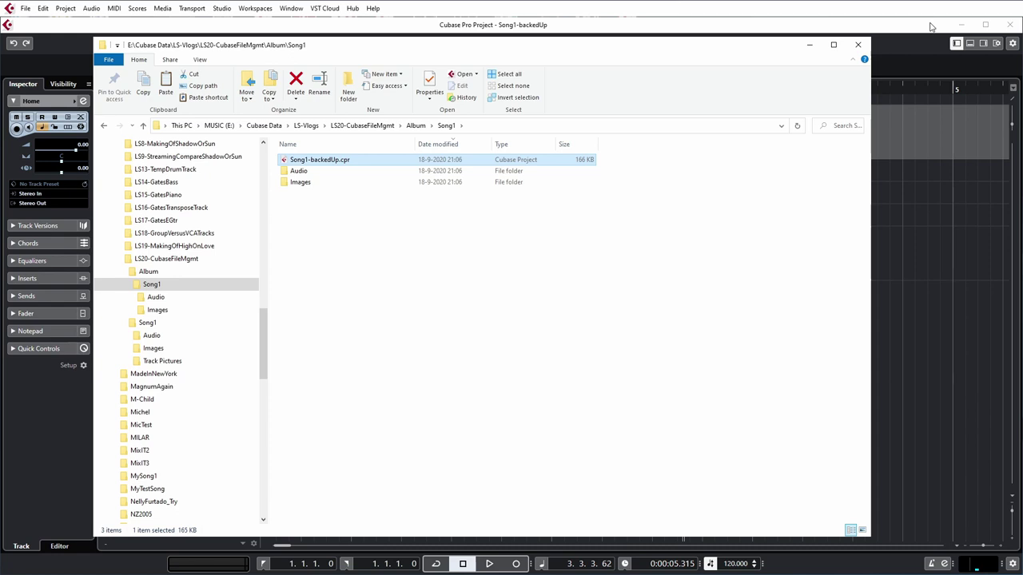
click(898, 27)
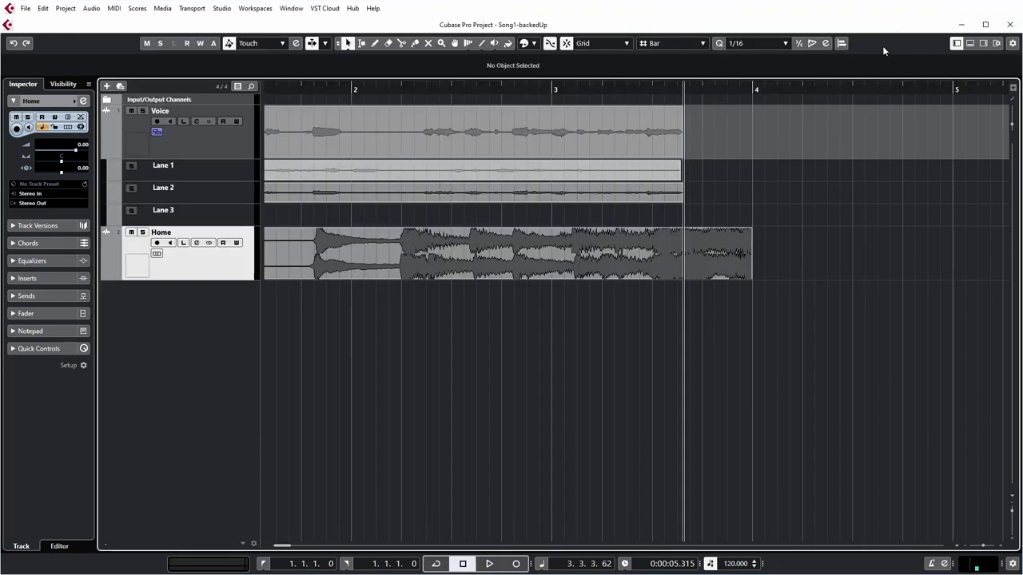
- Close the backed-up project and move Album's Song1 folder to the Recycle Bin in File Explorer
click(1009, 25)
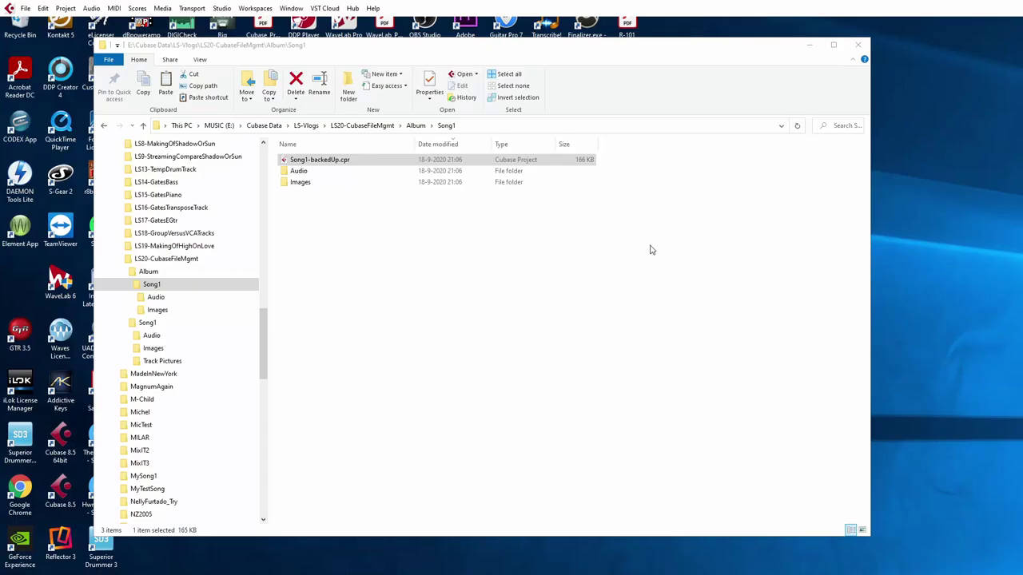
click(148, 271)
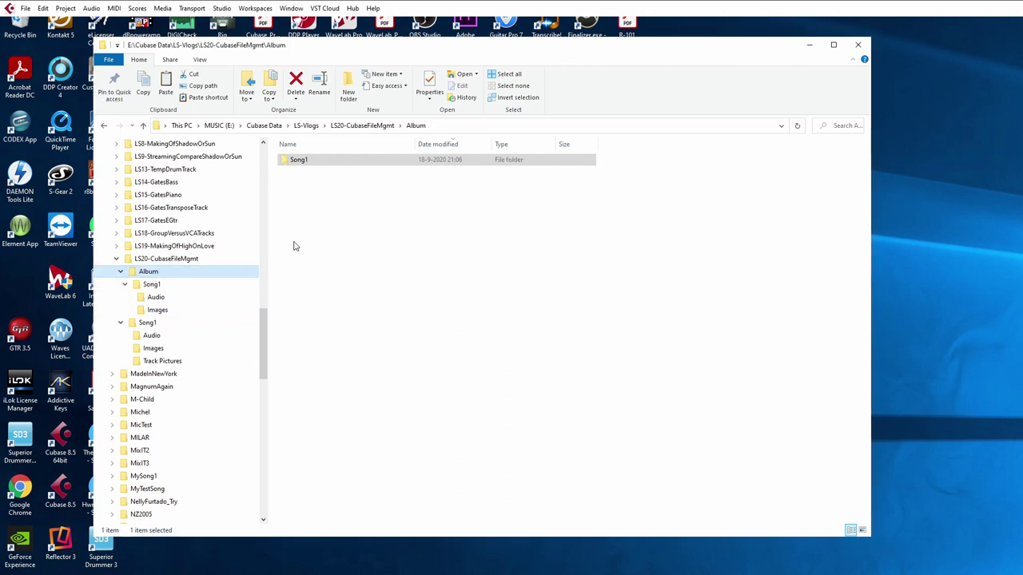
right_click(286, 161)
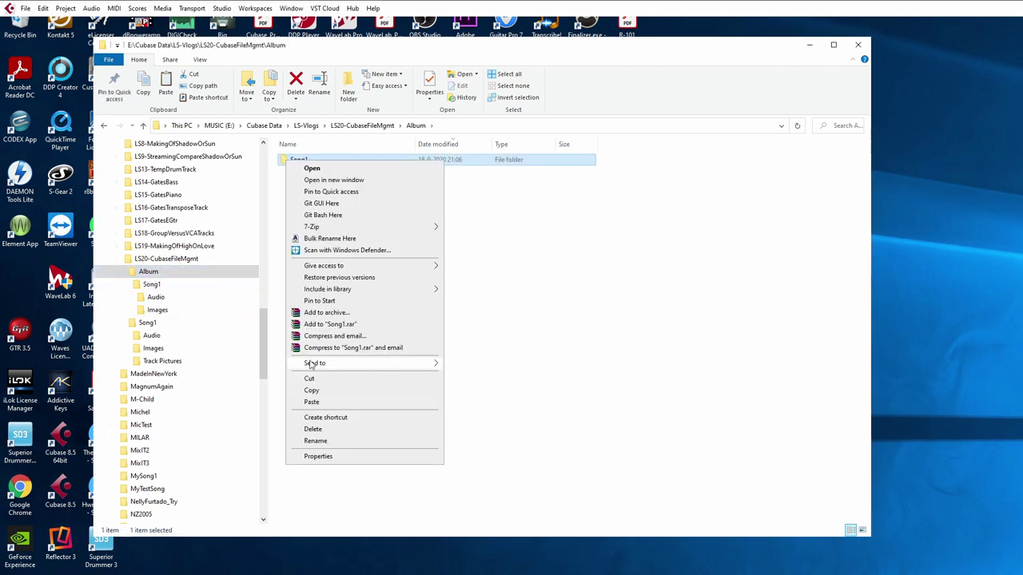
click(336, 430)
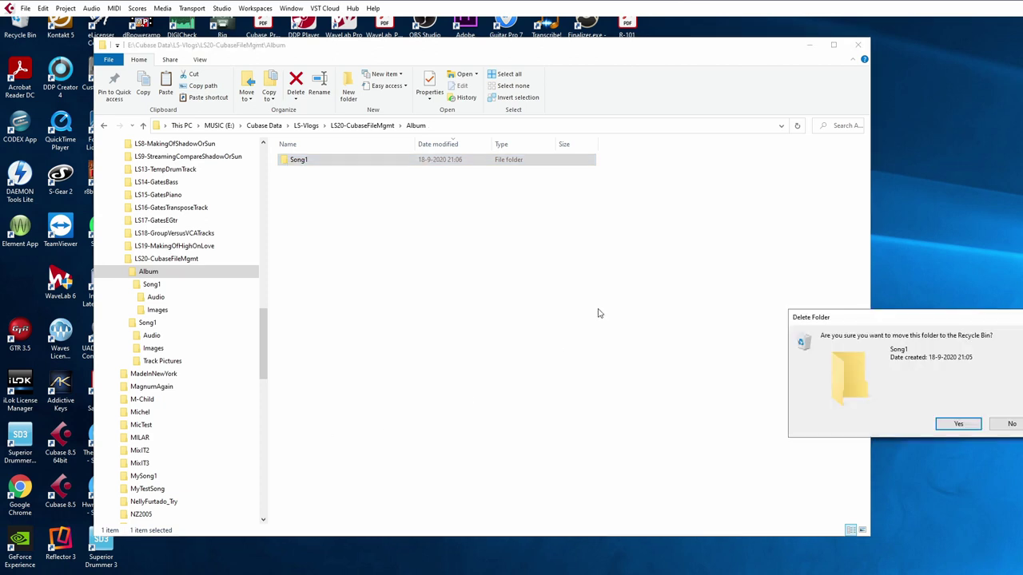
click(958, 425)
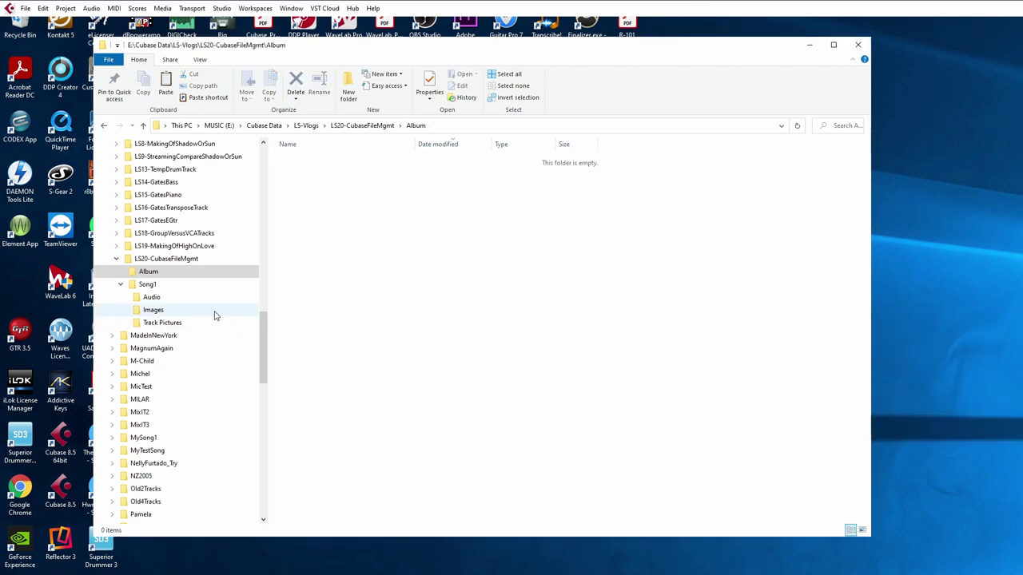
- Move the original Song1 folder from LS20-CubaseFileMgmt into the Album folder and open Album
click(173, 264)
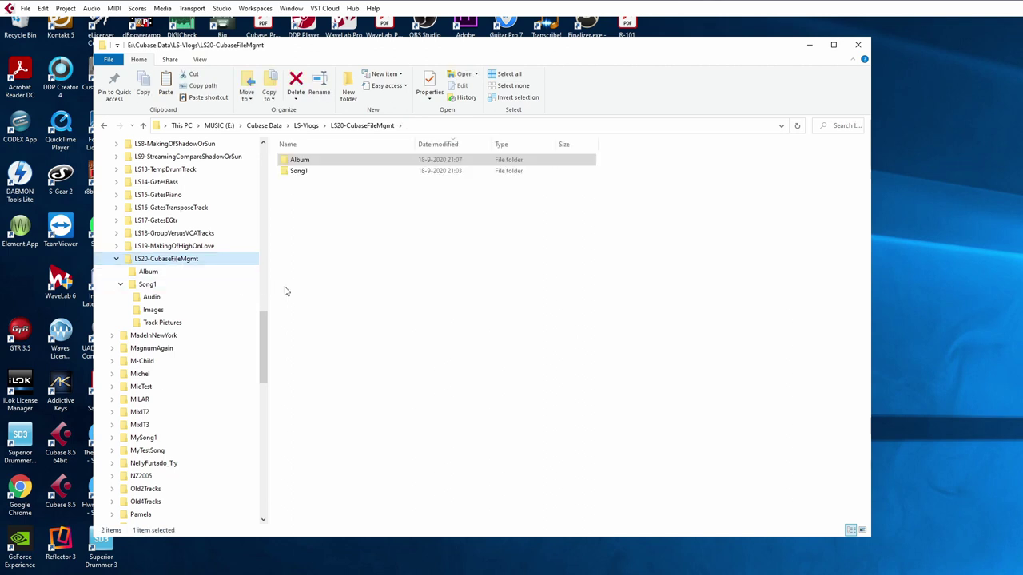
click(292, 176)
mouse_move(292, 178)
mouse_down()
mouse_move(331, 171)
mouse_move(306, 162)
mouse_up()
double_click(300, 162)
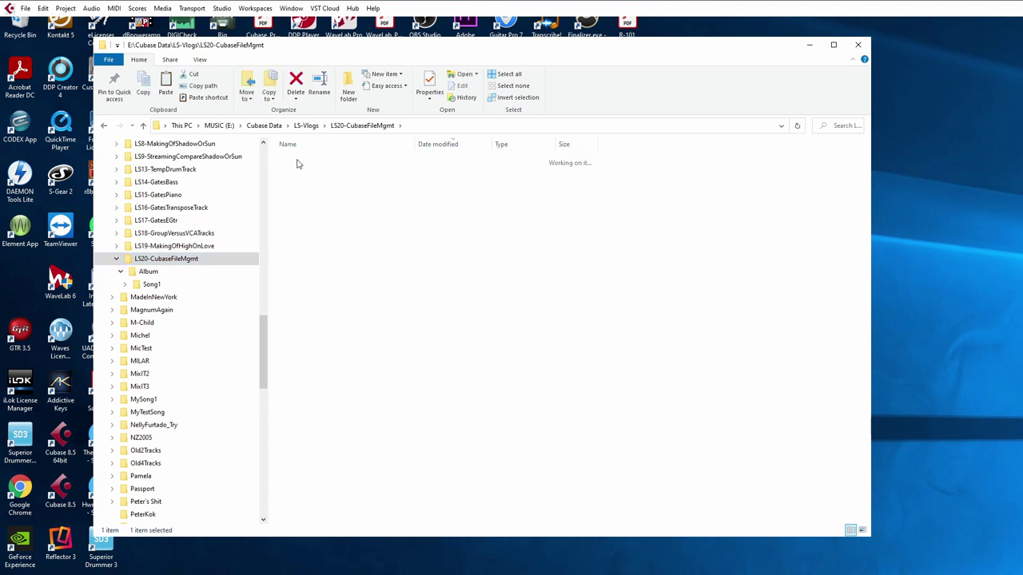
- Look through the moved Song1 folder's subfolders and open its Song1.cpr in Cubase
click(128, 285)
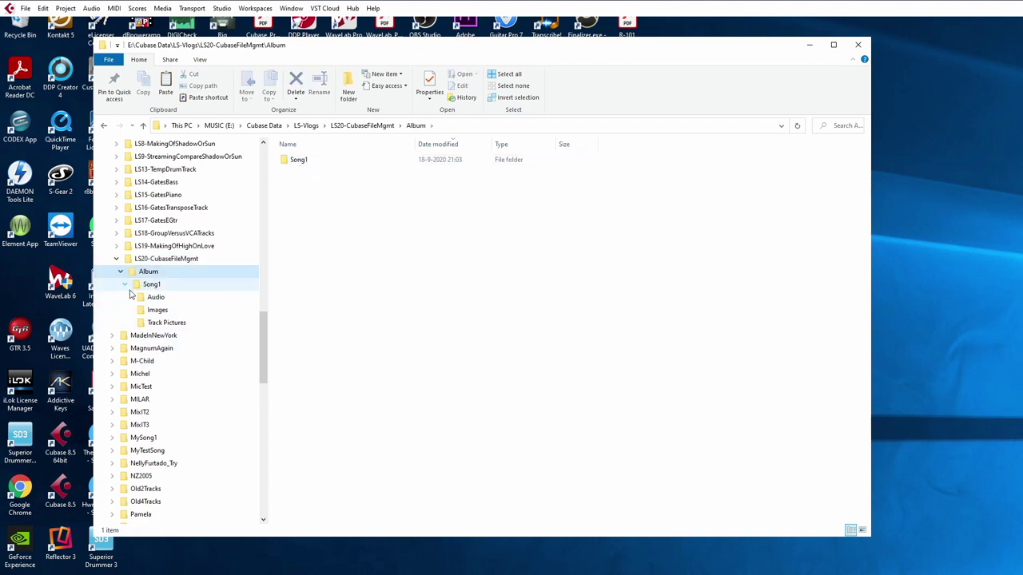
click(169, 297)
click(154, 311)
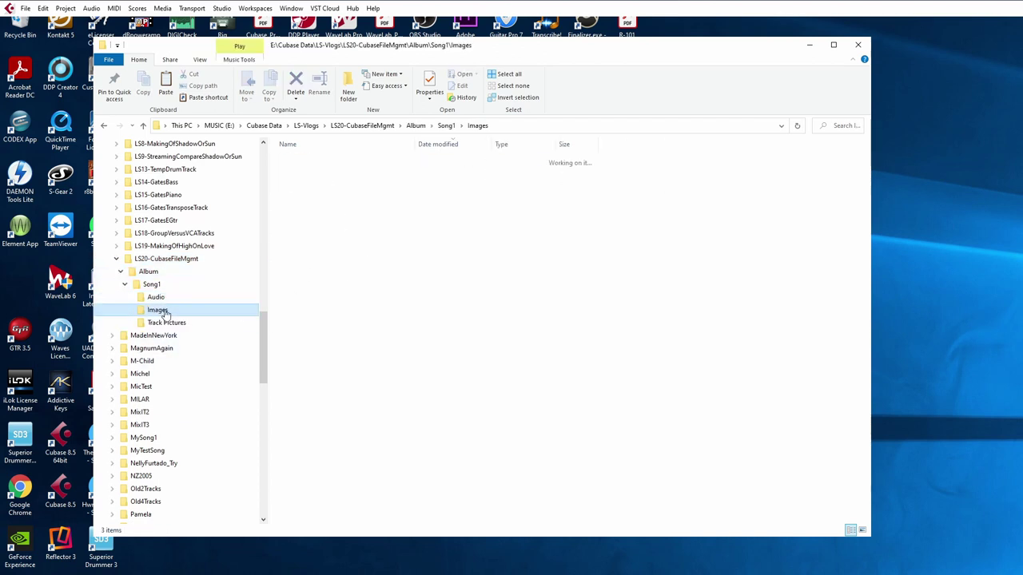
click(164, 285)
click(311, 160)
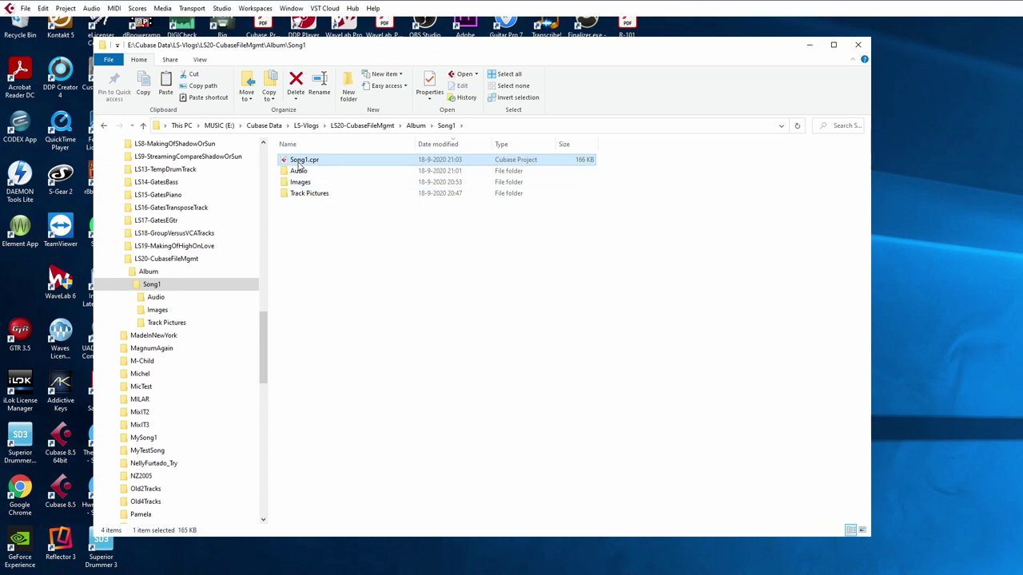
drag(298, 162, 392, 16)
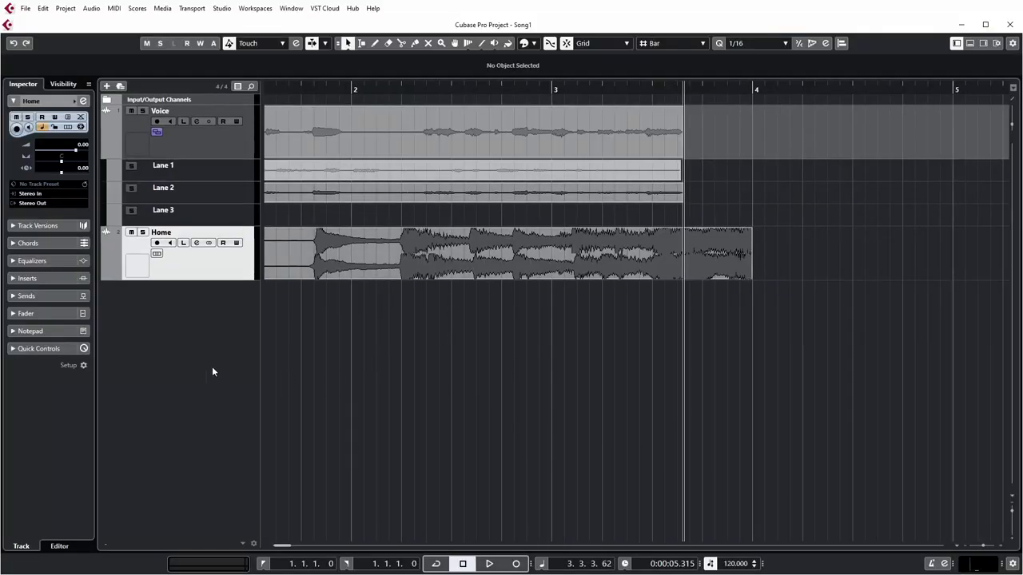
- Examine the file paths of Home, Voice_01 and Voice_02 in the moved project's Pool
click(66, 8)
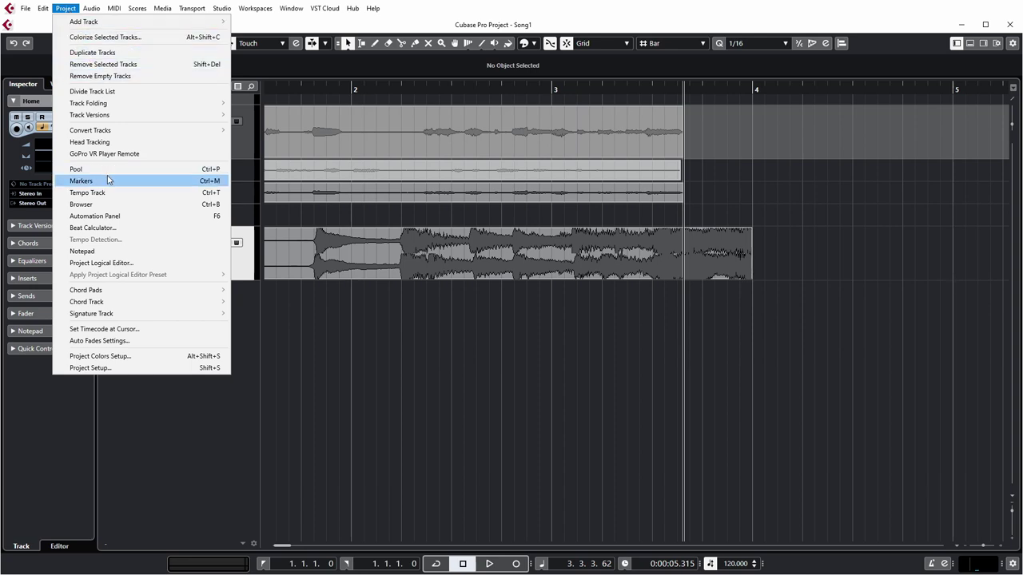
click(76, 169)
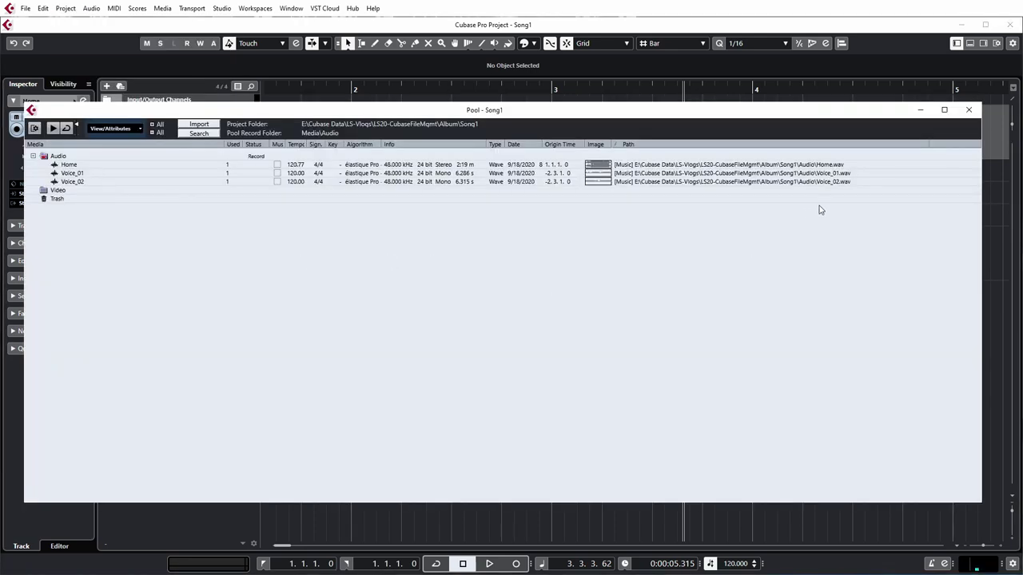
click(768, 182)
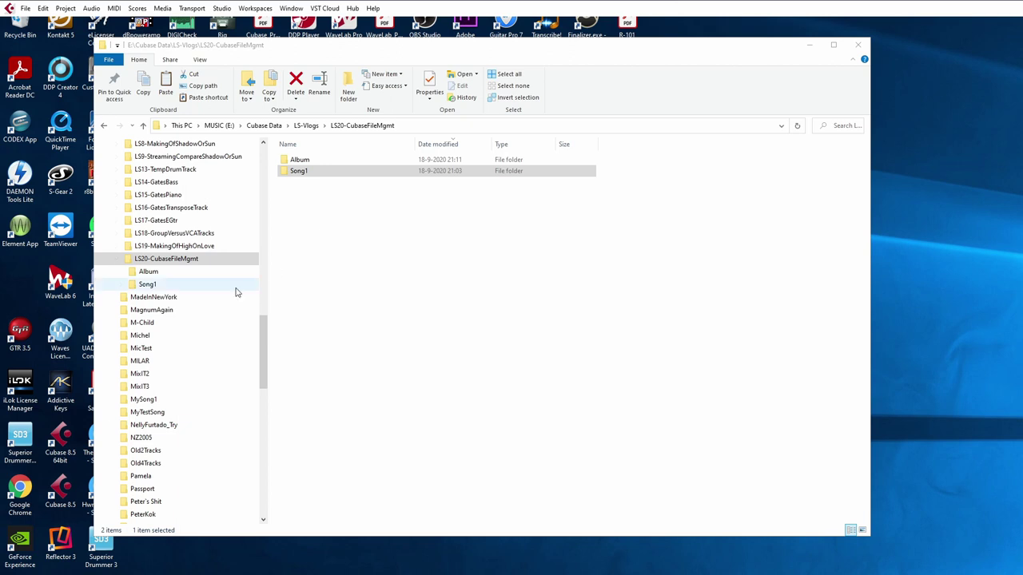
- In File Explorer, copy the Song1 folder from LS20-CubaseFileMgmt and paste it into the empty Album folder
click(228, 259)
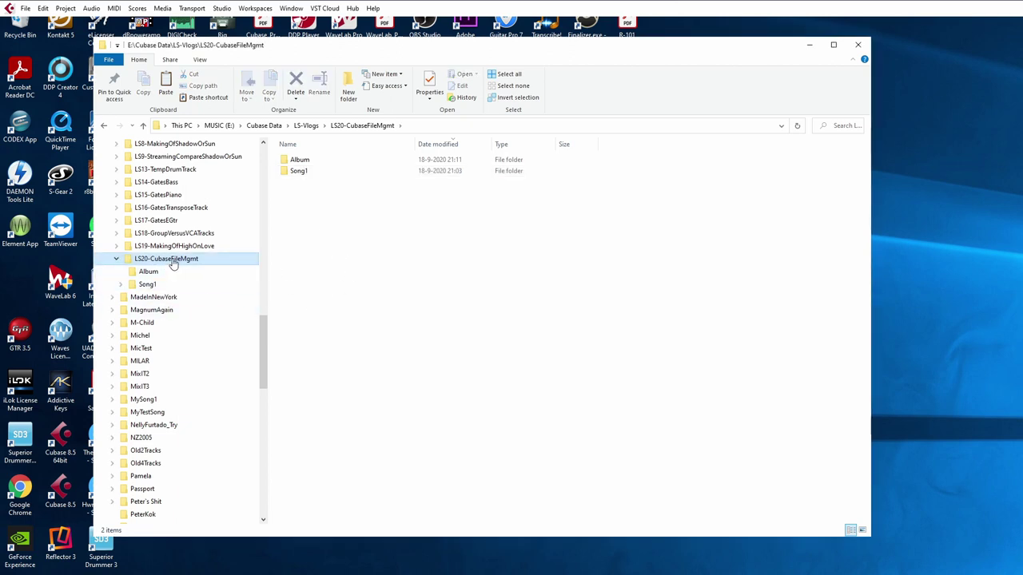
double_click(298, 160)
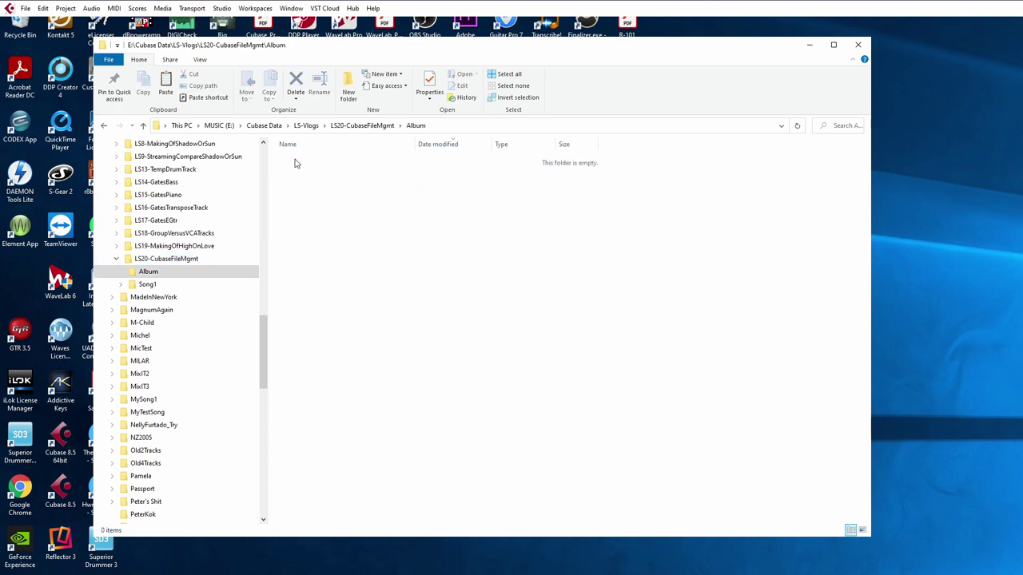
click(104, 127)
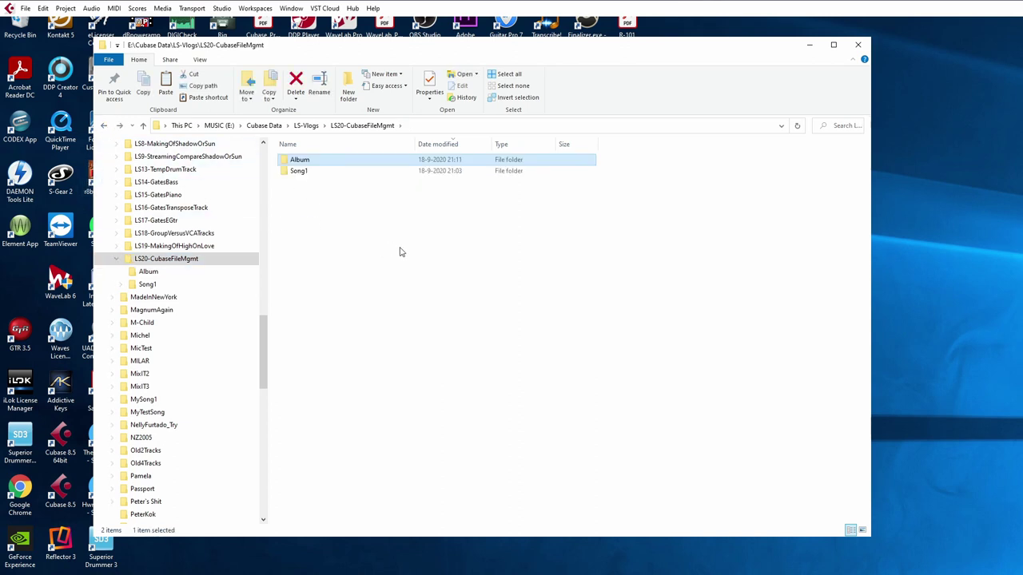
right_click(298, 171)
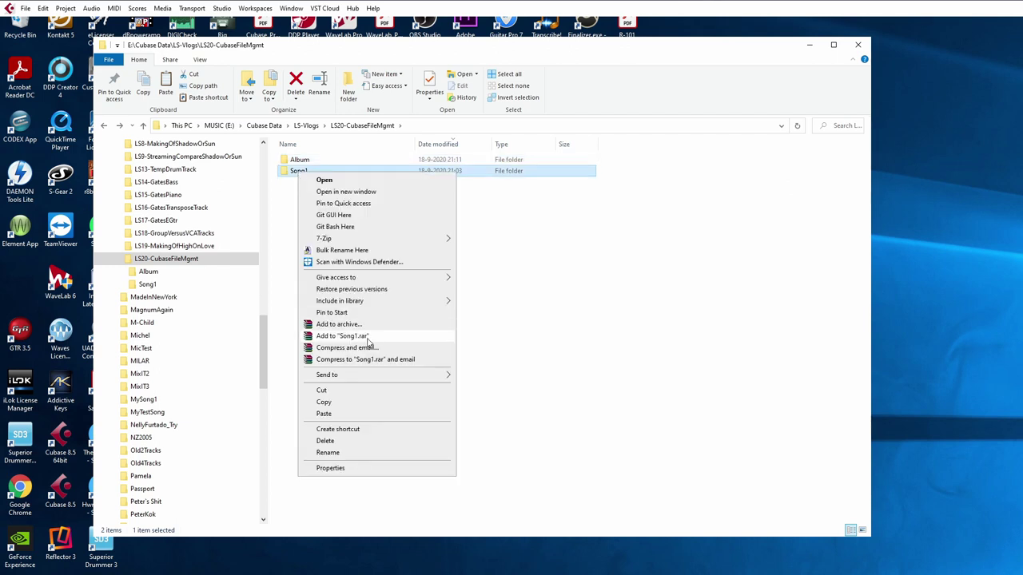
click(338, 402)
double_click(302, 161)
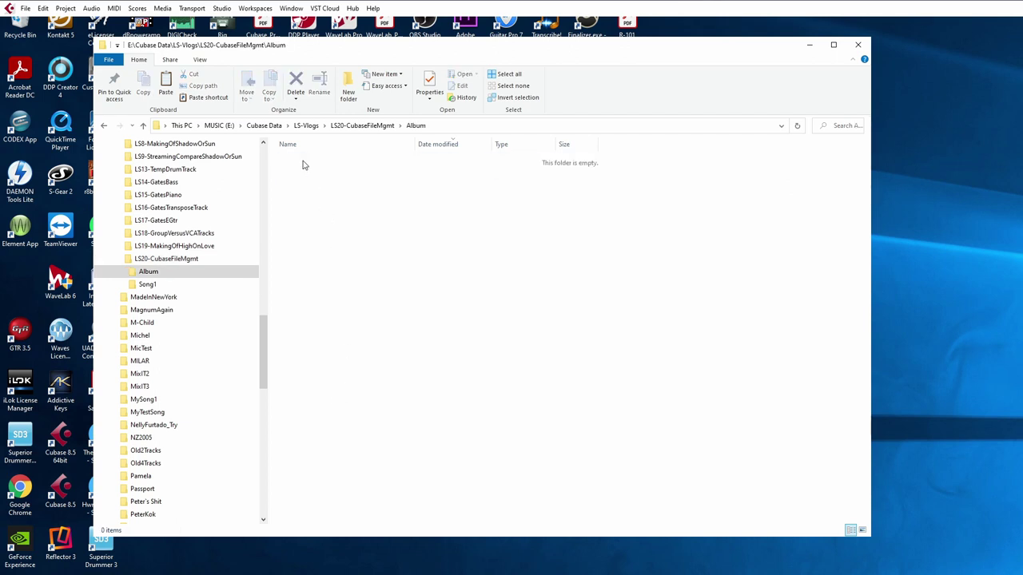
right_click(335, 216)
click(371, 286)
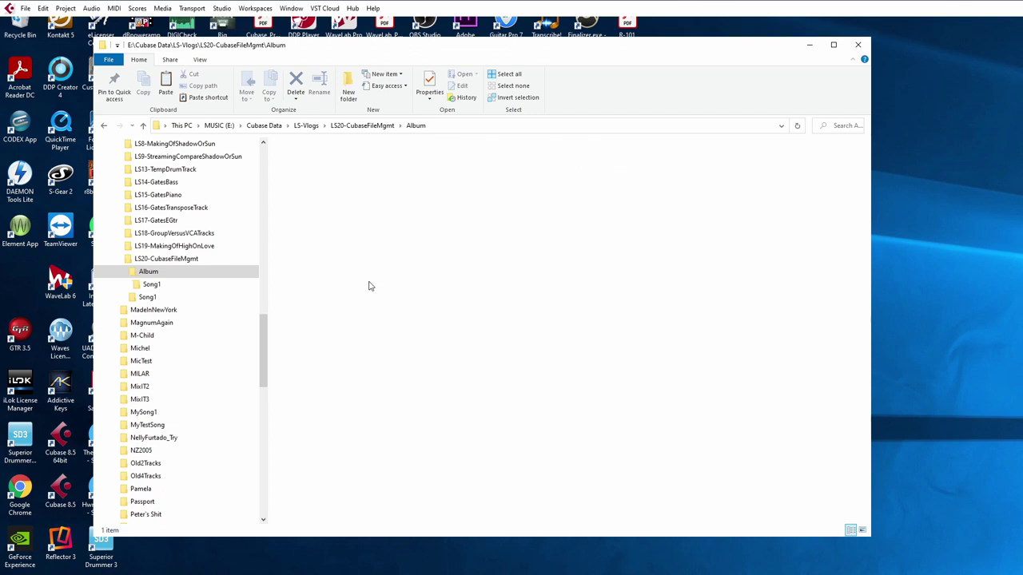
- Compare the subfolders of both Song1 folders and open Album\Song1's Song1.cpr in Cubase, using the new Album\Song1 working directory
click(125, 284)
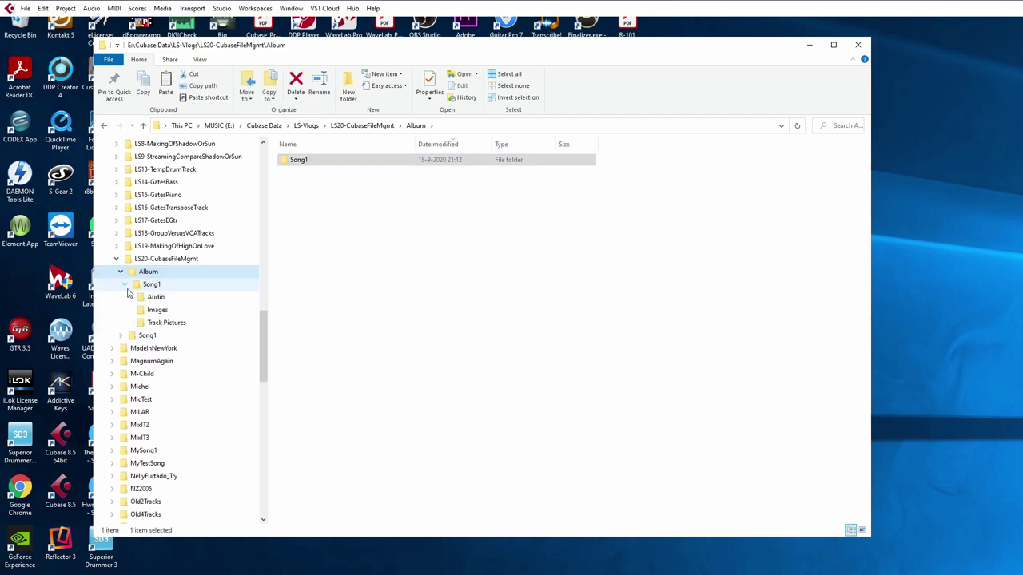
click(119, 336)
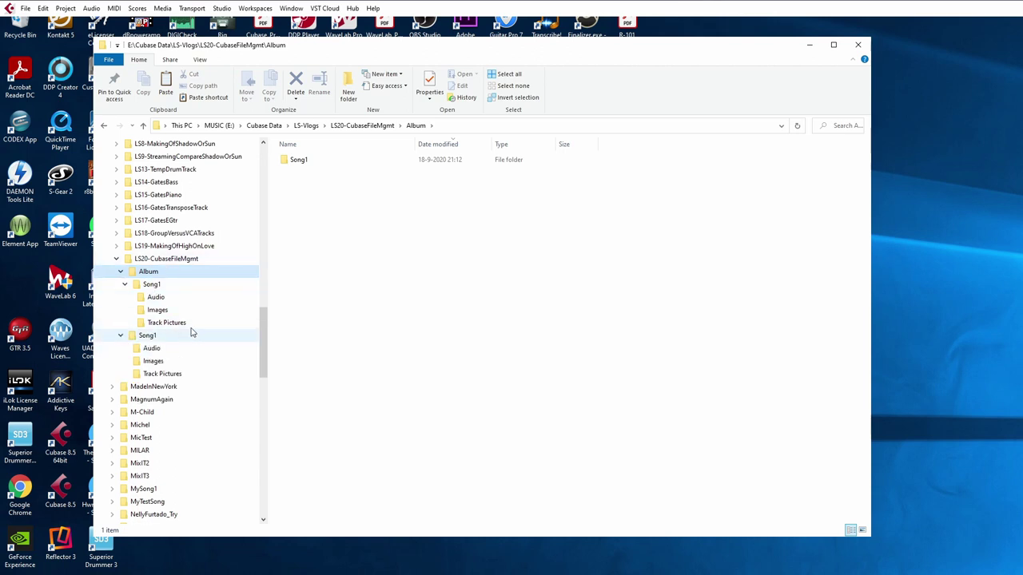
click(152, 284)
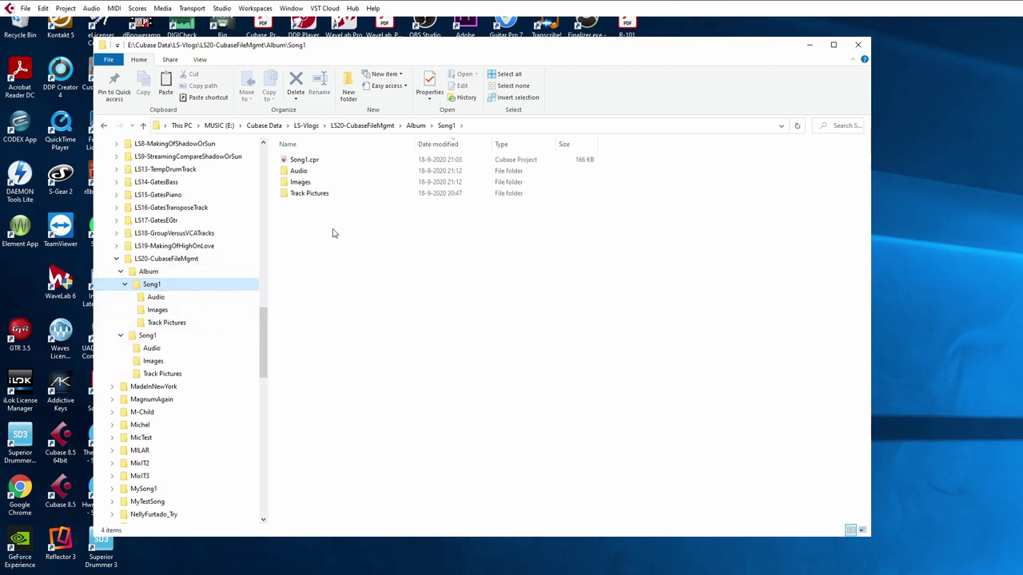
click(296, 162)
drag(297, 162, 418, 15)
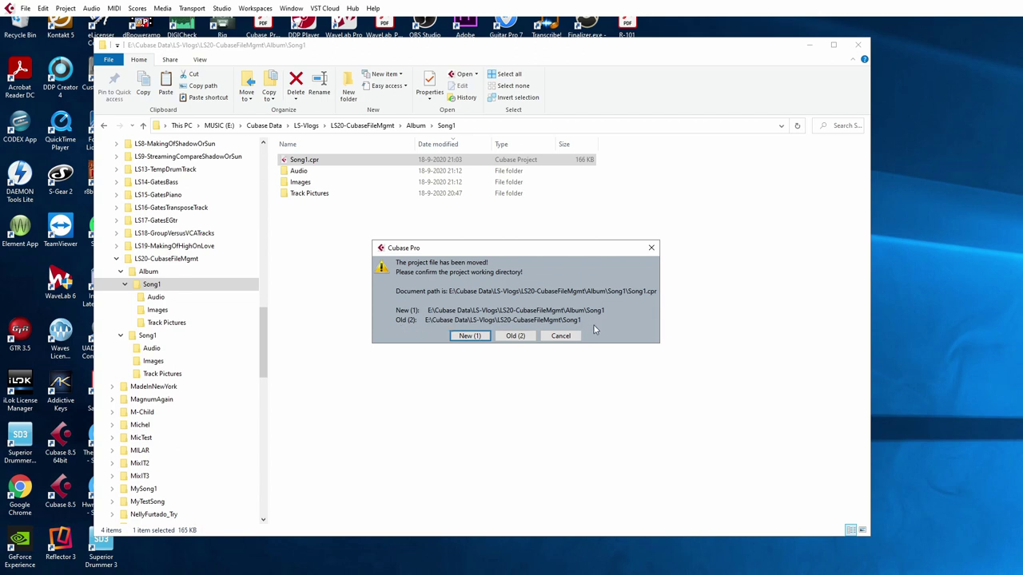
click(468, 337)
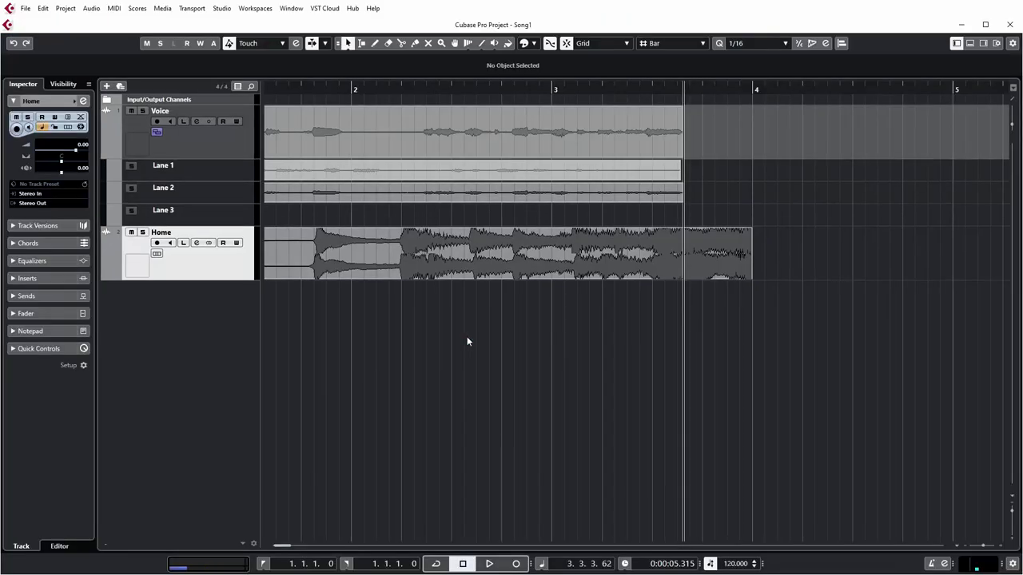
- Examine the audio file paths in the copied project's Pool, and close the project
click(68, 9)
click(76, 169)
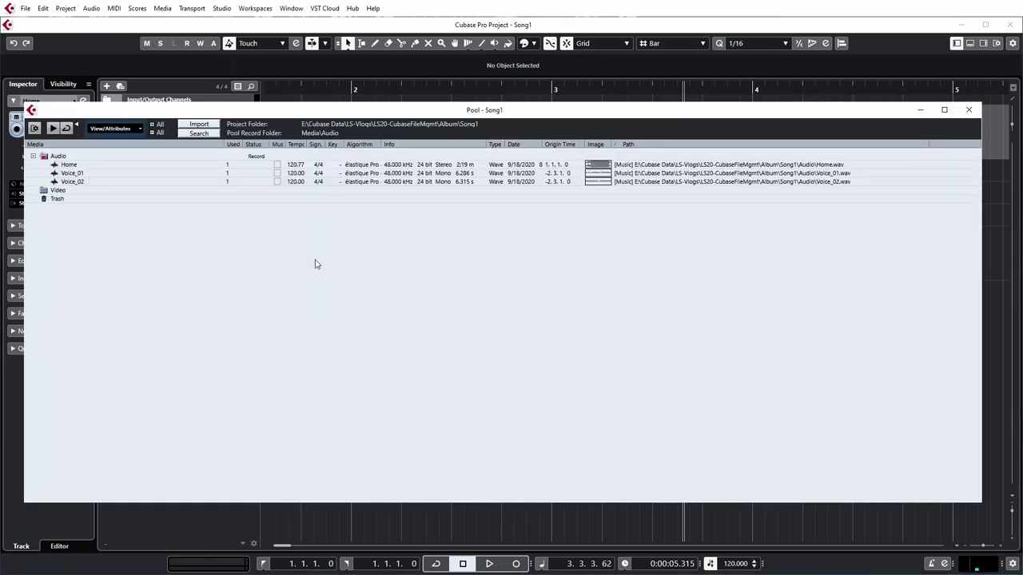
click(804, 167)
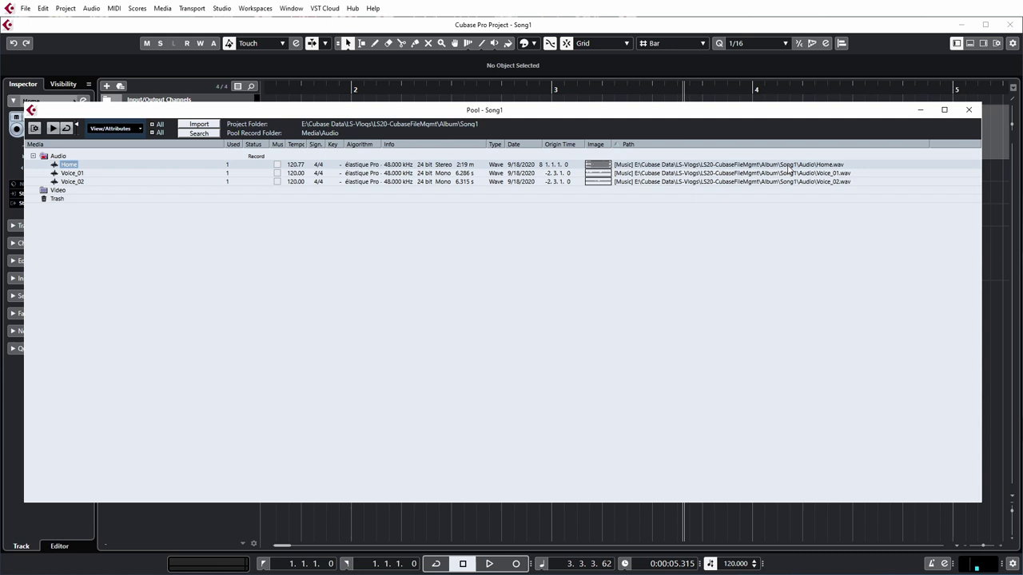
click(968, 109)
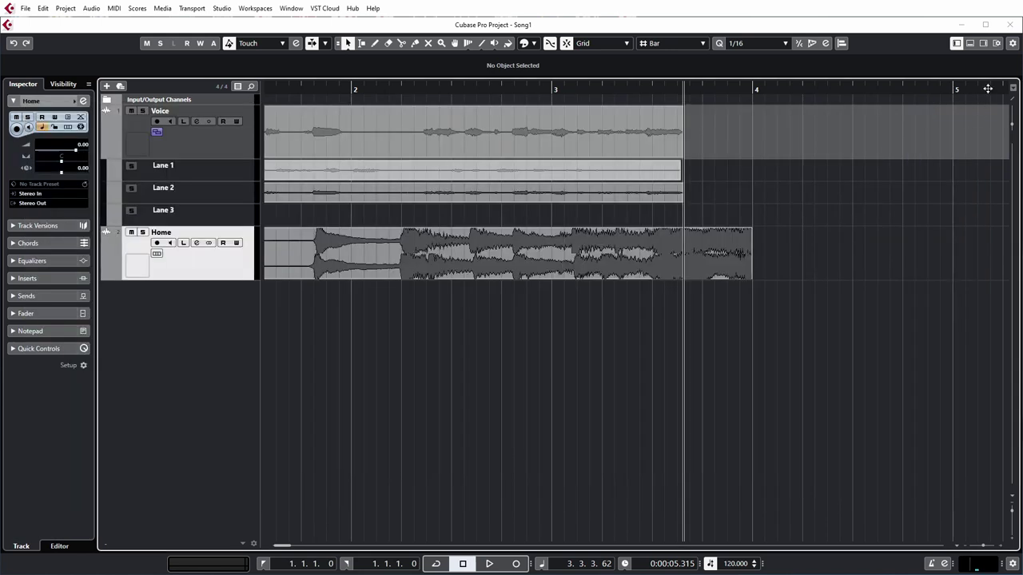
click(1009, 26)
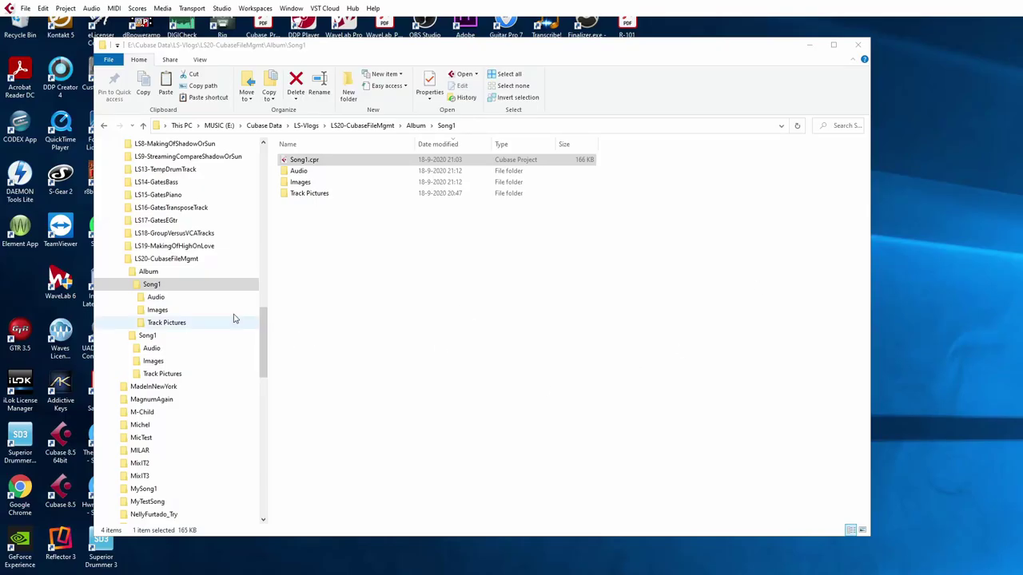
- Delete the Album folder from LS20-CubaseFileMgmt and open the original Song1.cpr from the remaining Song1 folder
click(167, 258)
right_click(307, 165)
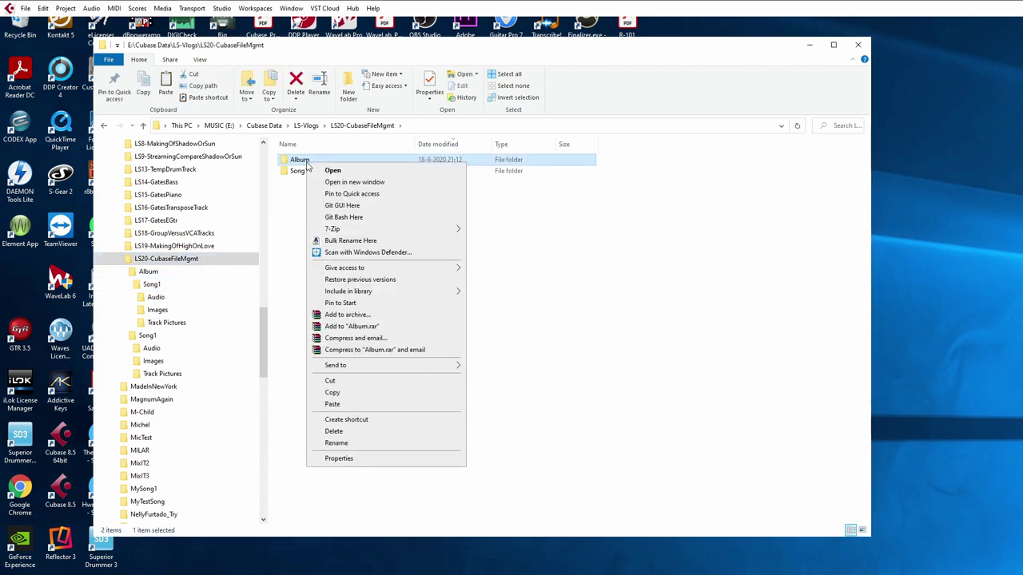
click(345, 431)
key(Escape)
double_click(297, 160)
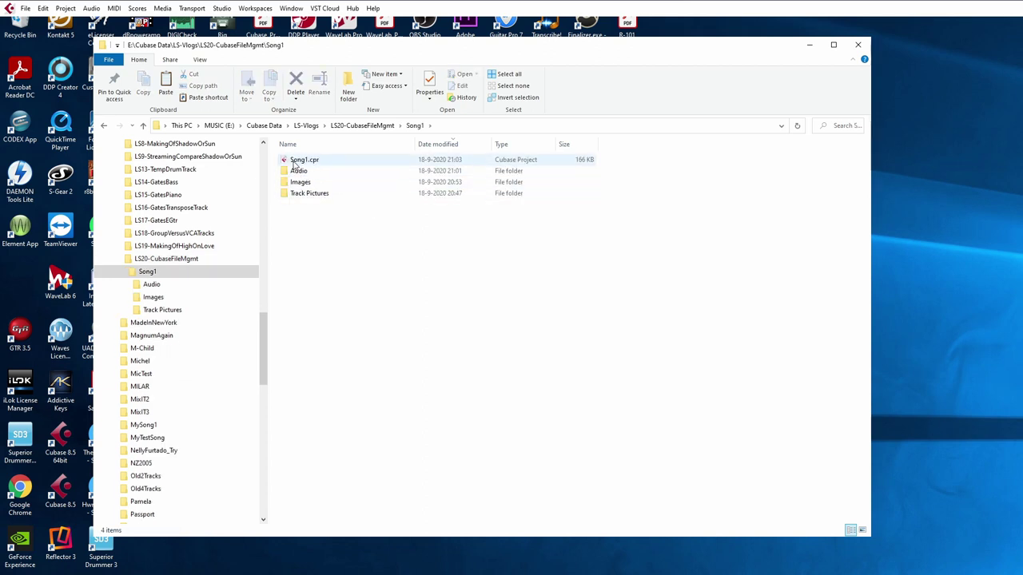
double_click(302, 160)
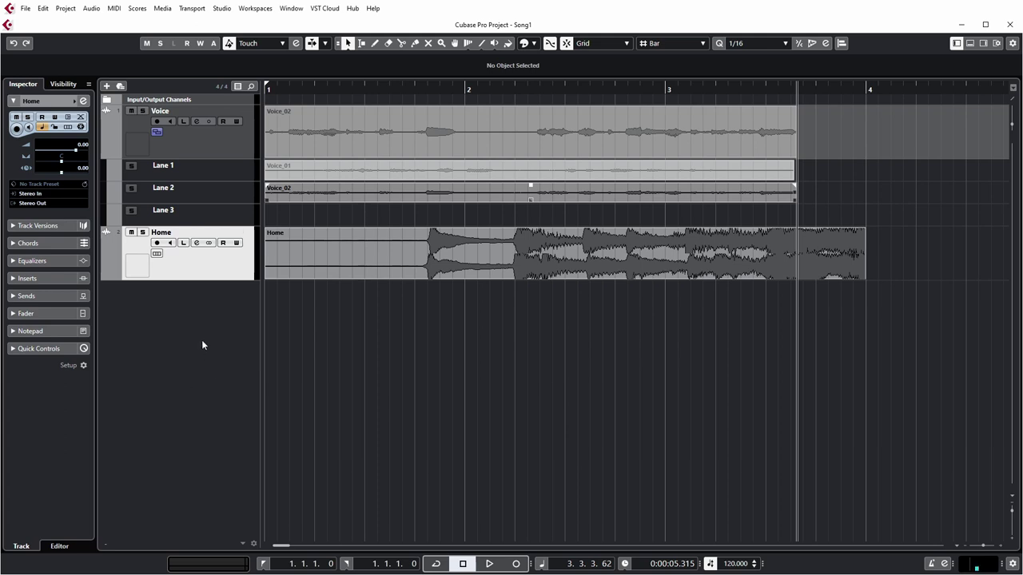
- Import Summer.wav from Awash\2019\HighOnLove\Audio onto a new track at bar 1 without copying it to the project folder
key(super+e)
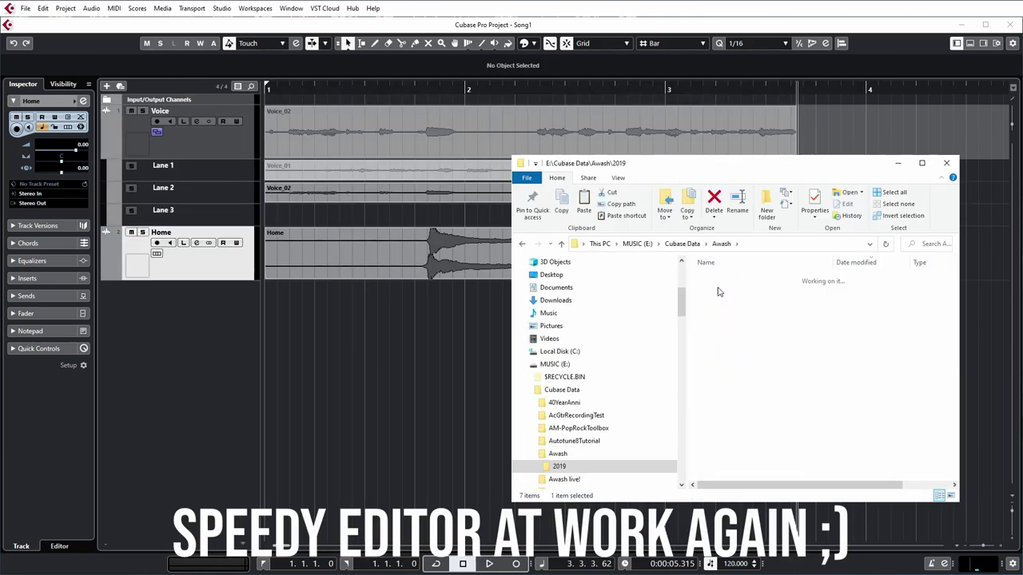
double_click(716, 408)
drag(723, 301, 270, 296)
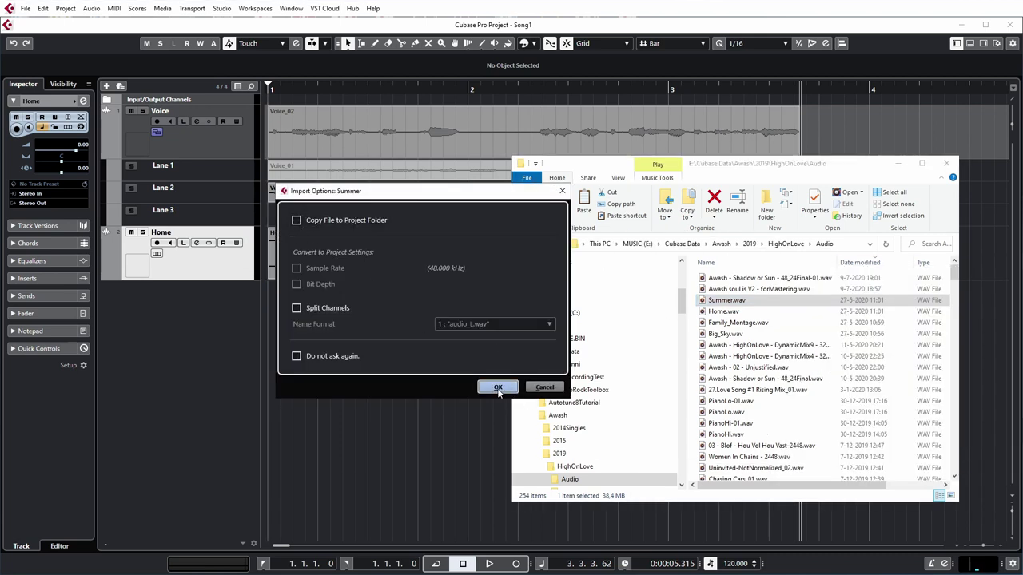
click(497, 388)
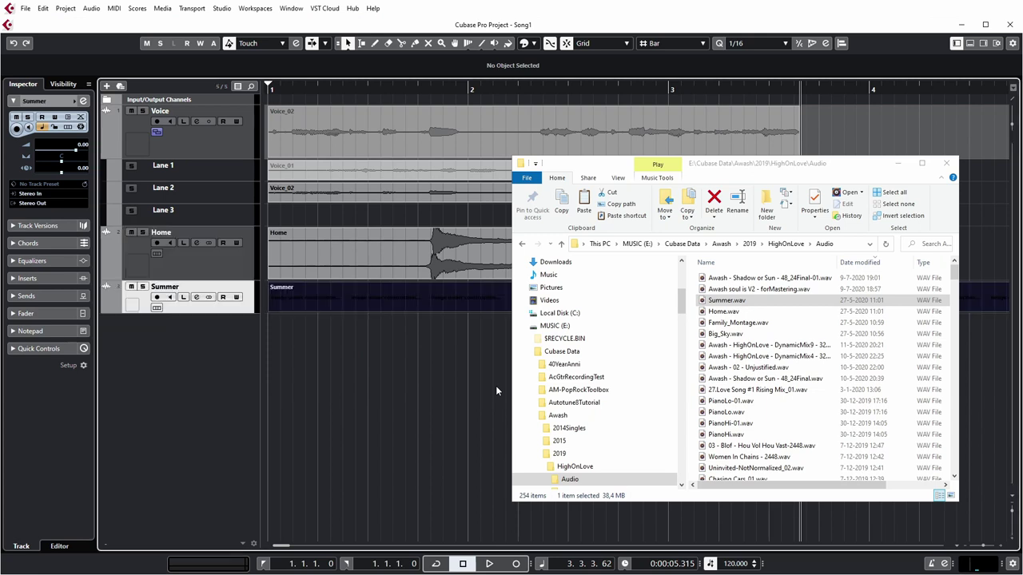
click(945, 164)
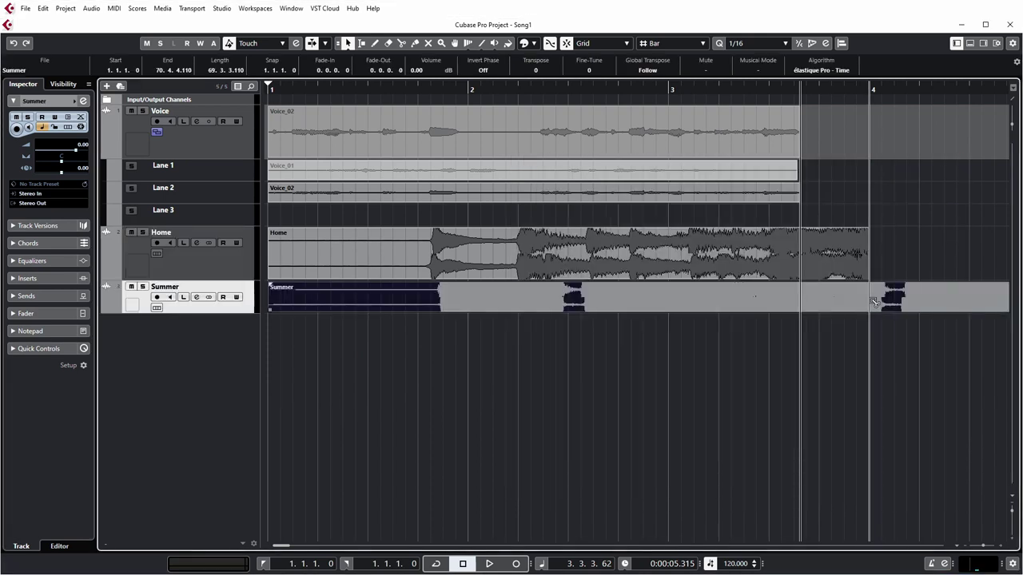
- Split the Summer event at the end of the Home event, delete the remainder, and enlarge the Home and Summer tracks
alt+click(879, 300)
key(Delete)
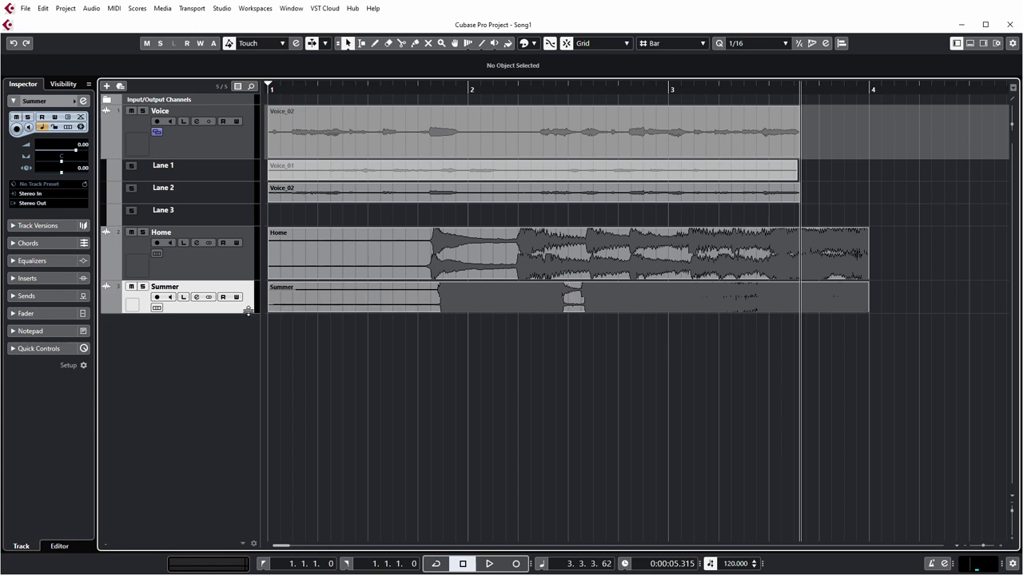
drag(253, 312, 252, 359)
drag(253, 281, 252, 308)
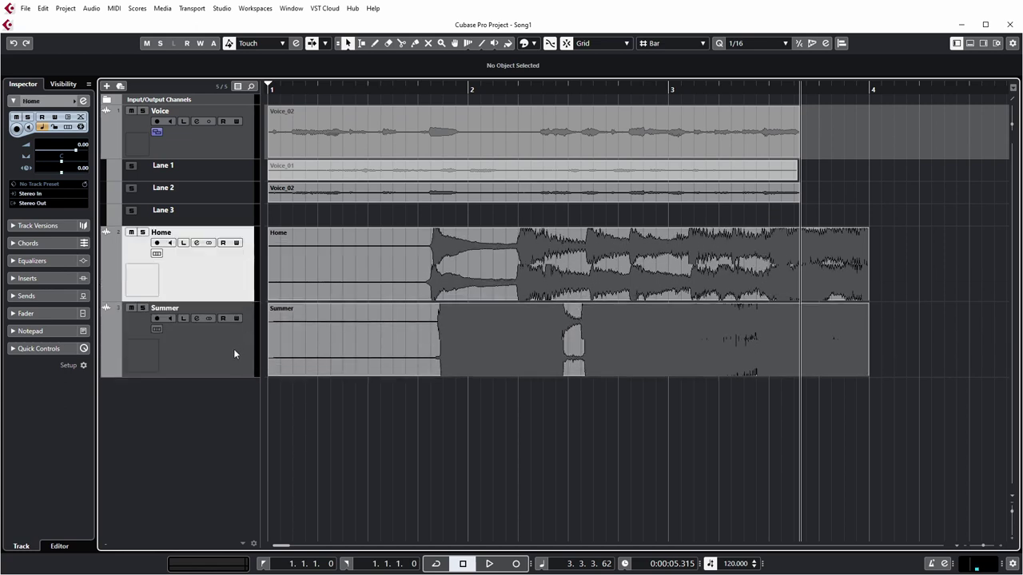
click(233, 353)
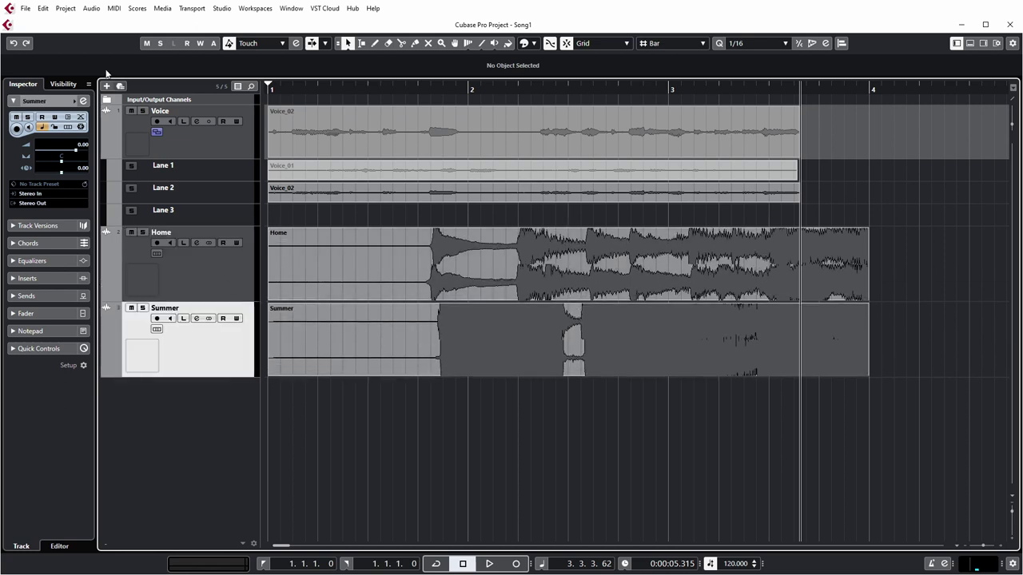
- Check Summer's status and file path in the Pool against the contents of Song1's Audio folder
click(66, 9)
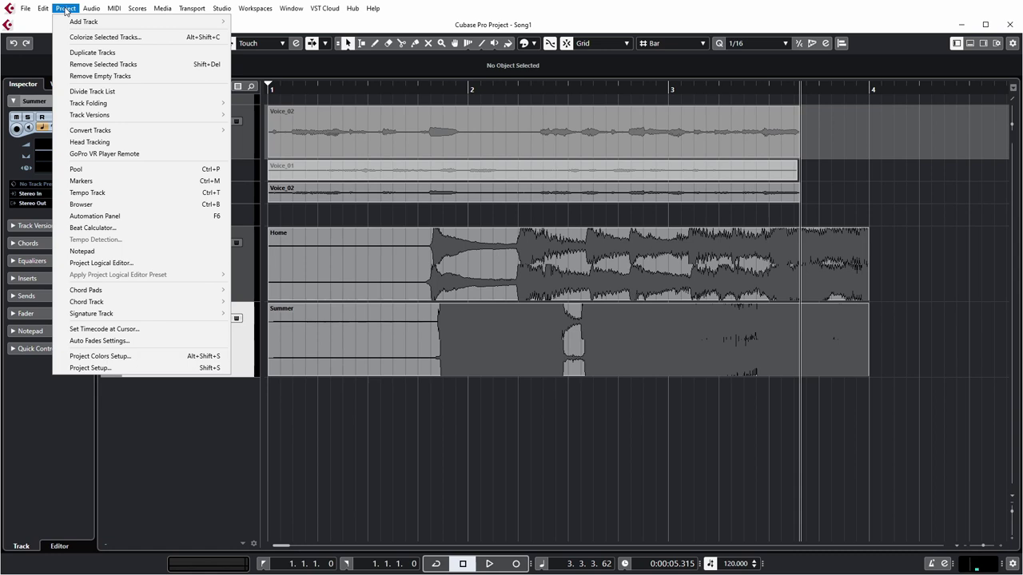
click(88, 170)
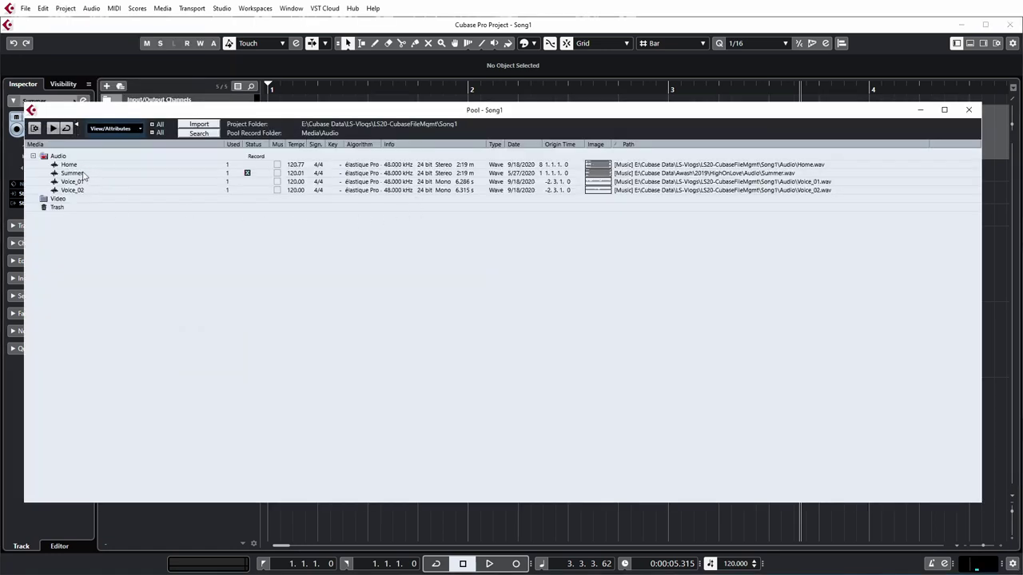
click(83, 174)
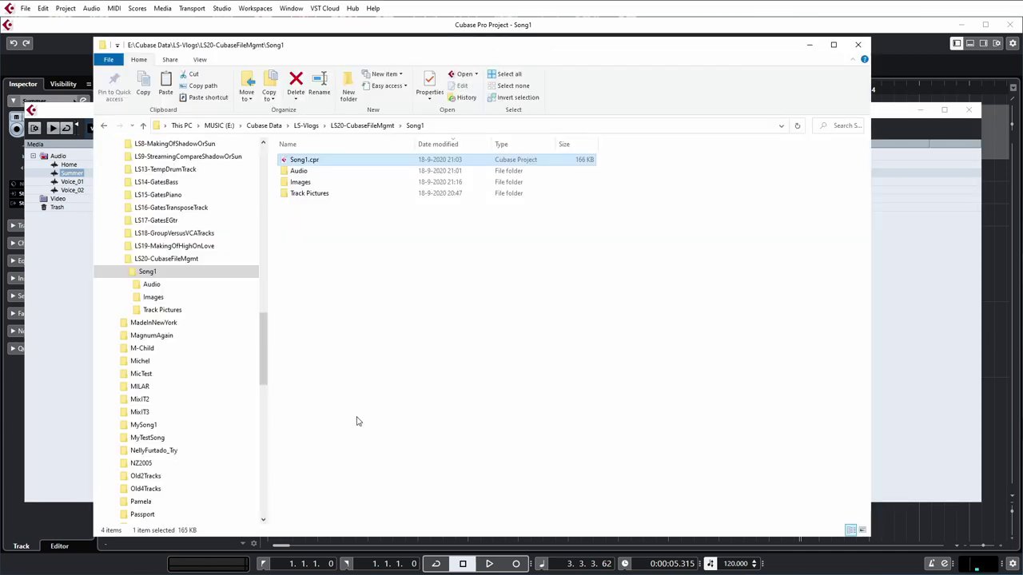
double_click(299, 173)
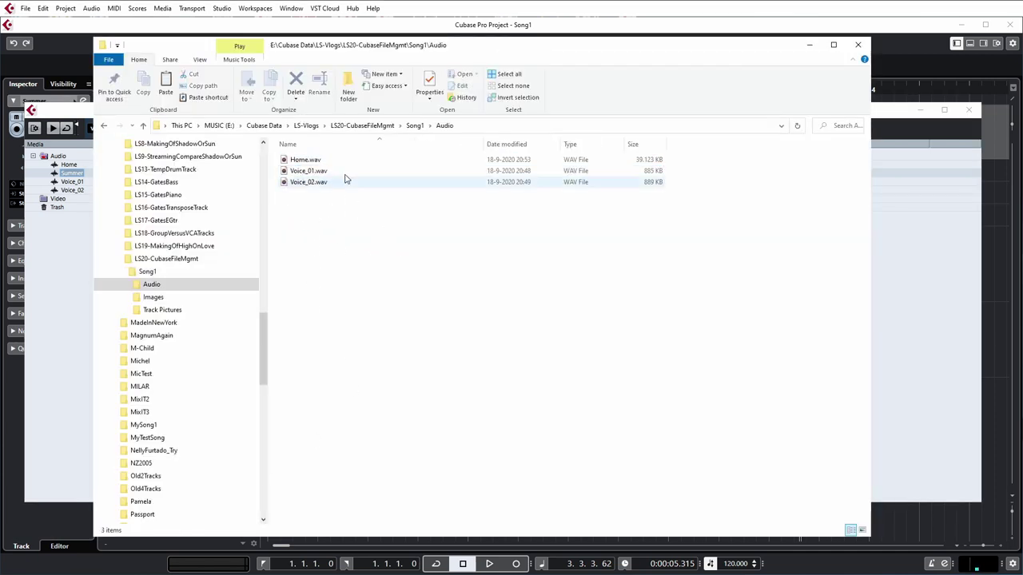
click(809, 45)
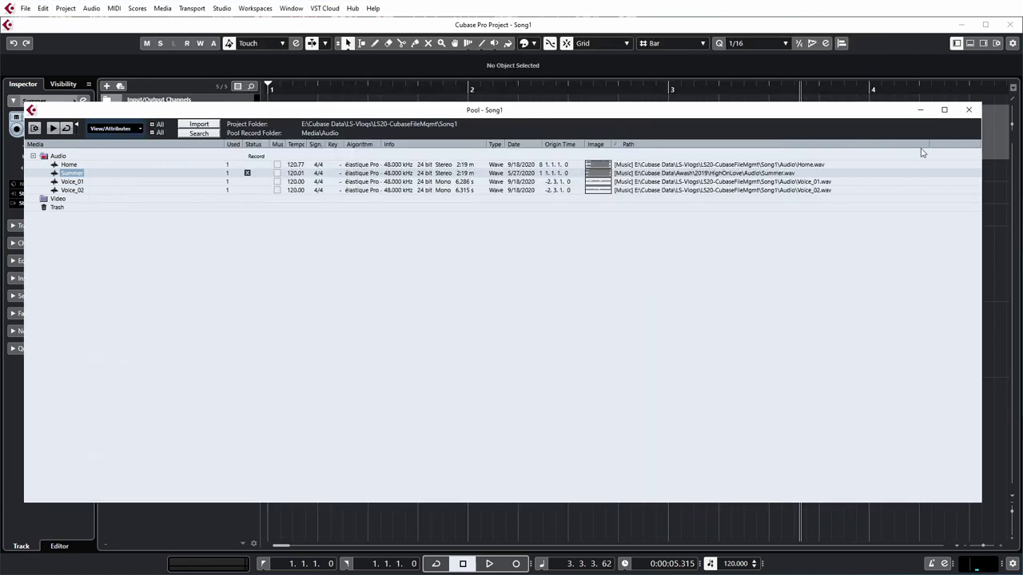
click(969, 112)
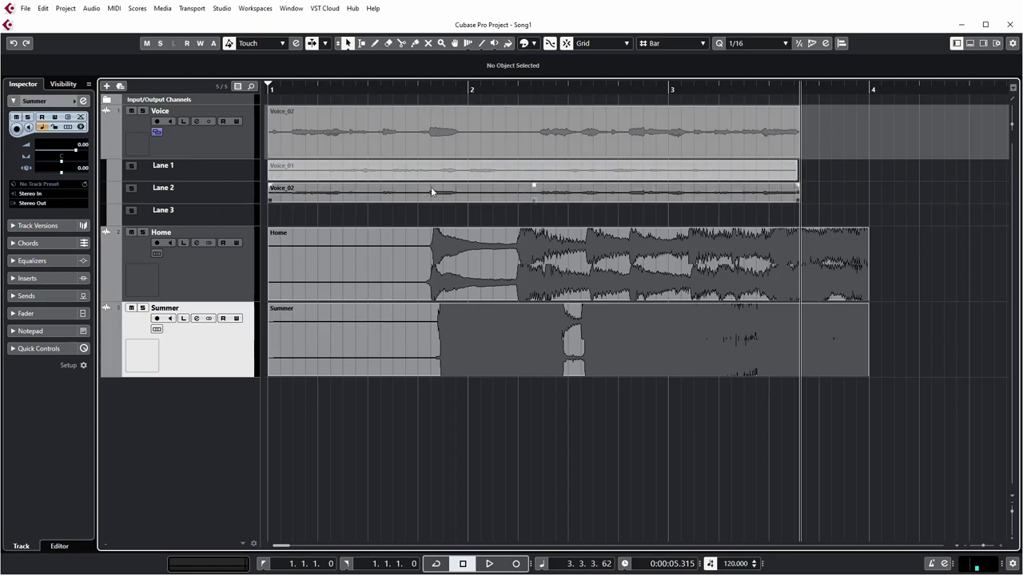
- Run Prepare Archive and let it copy the external audio files into the project's working directory
click(163, 8)
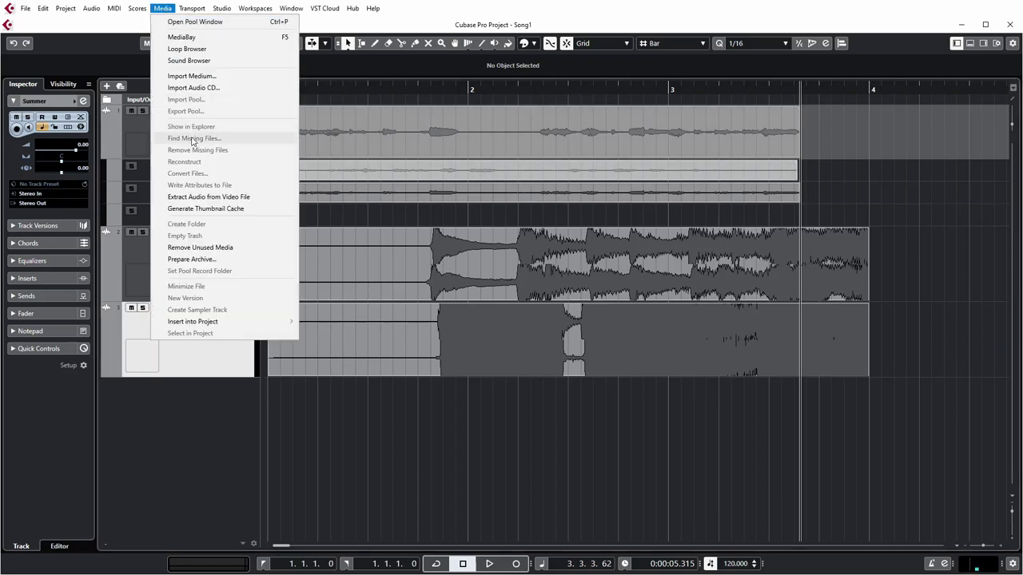
click(182, 260)
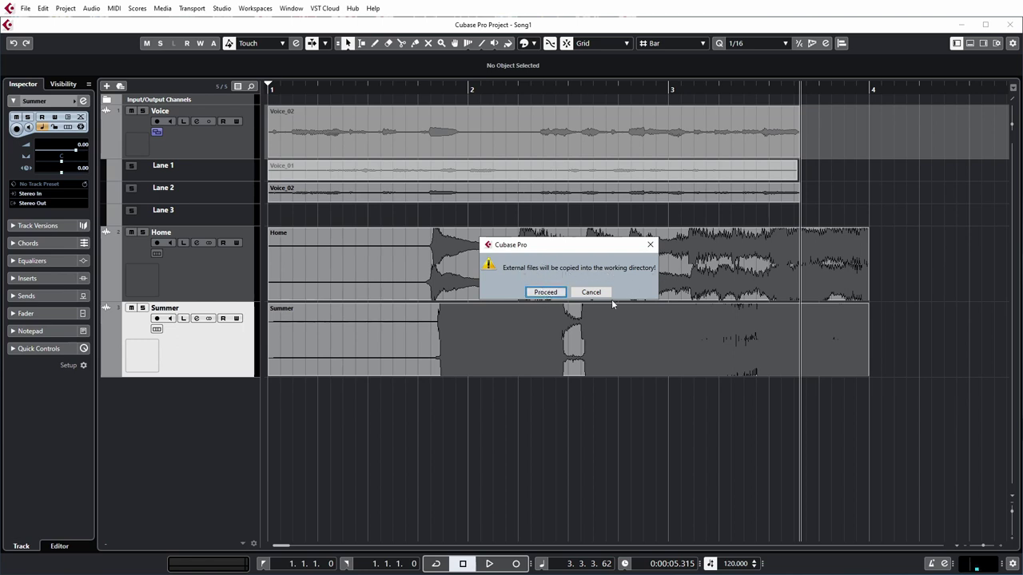
click(545, 292)
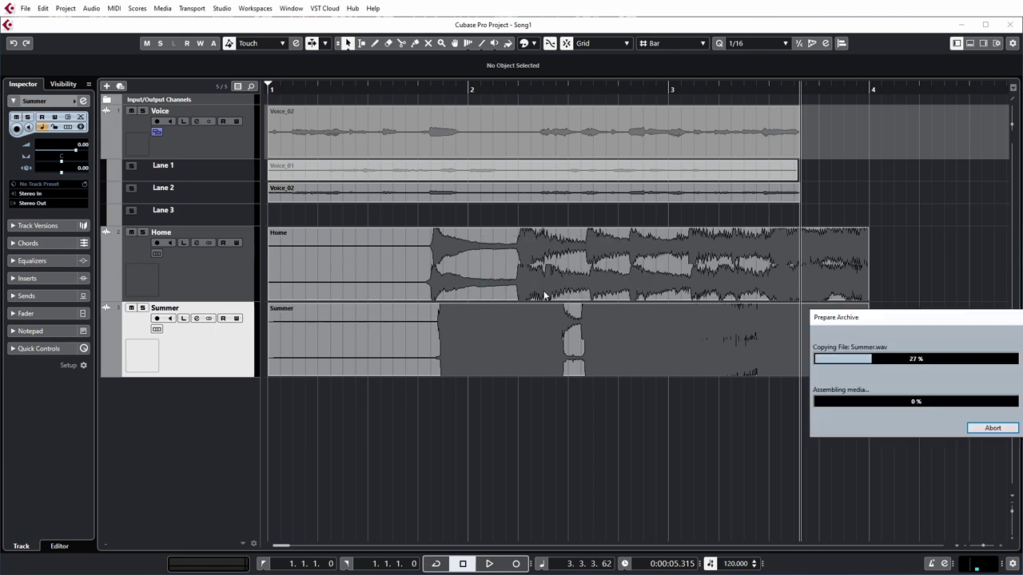
click(914, 398)
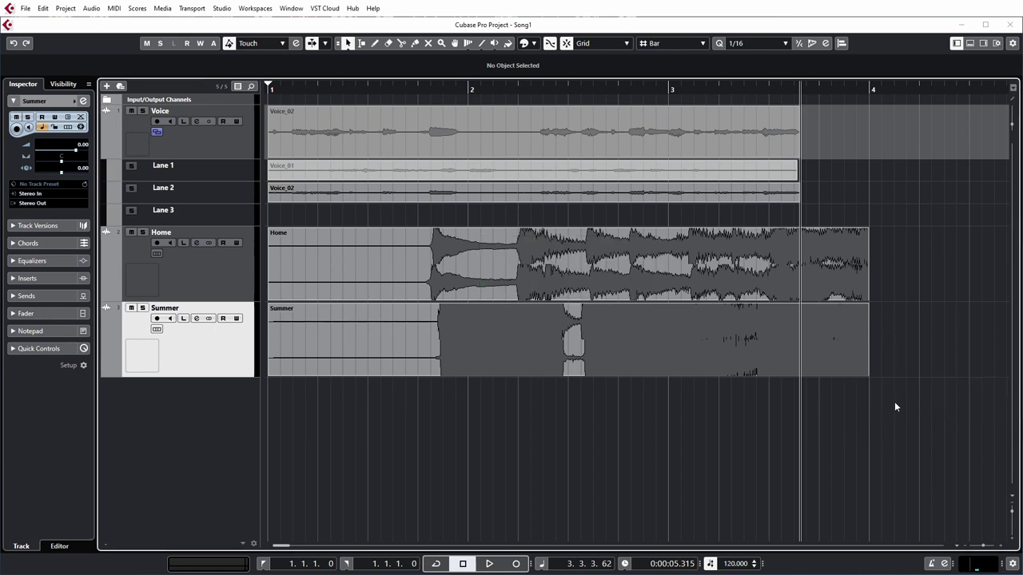
- Recheck Summer's file path in the Pool and look for Summer.wav in Song1's Audio folder
click(71, 9)
click(103, 169)
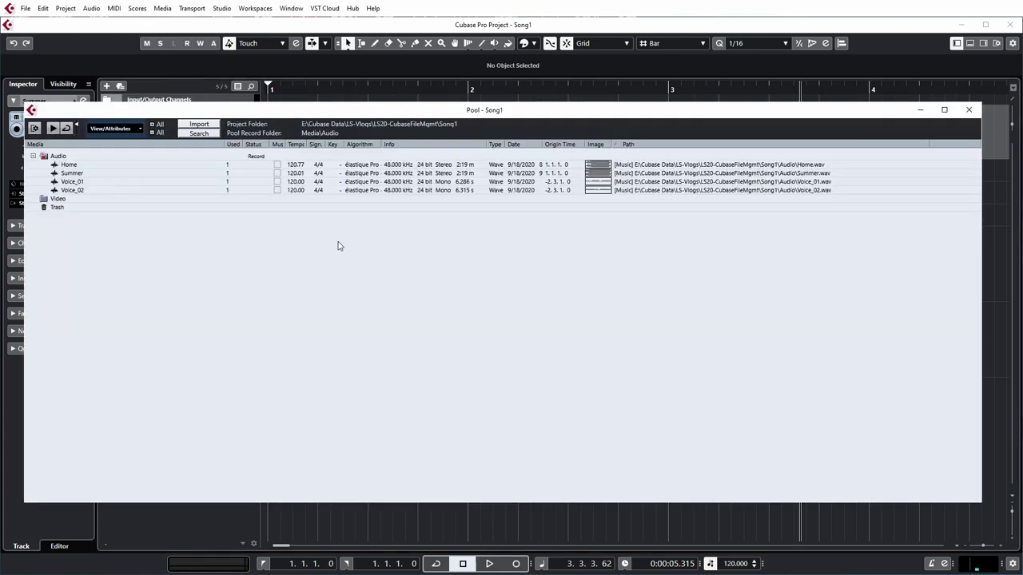
click(84, 173)
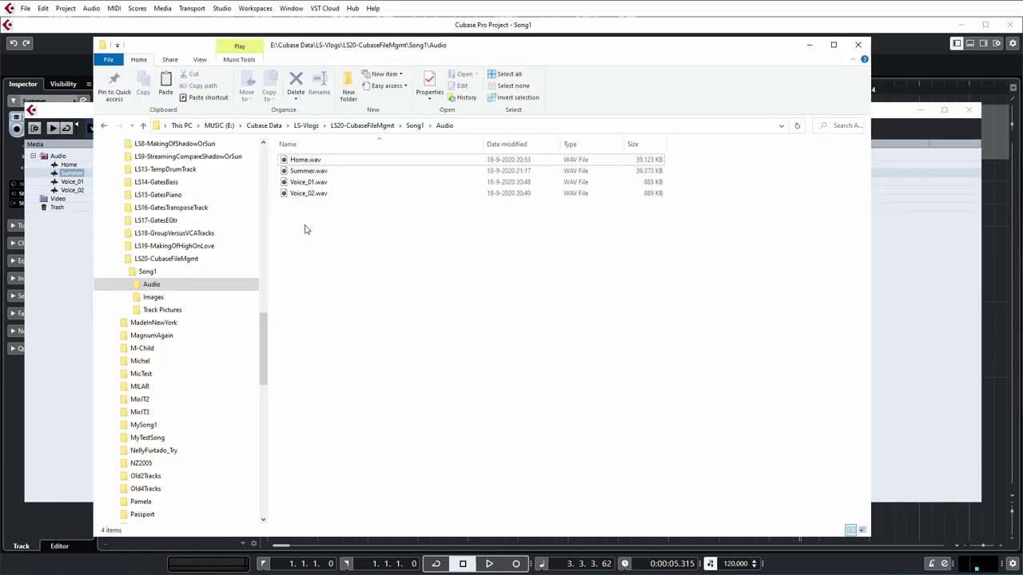
click(313, 172)
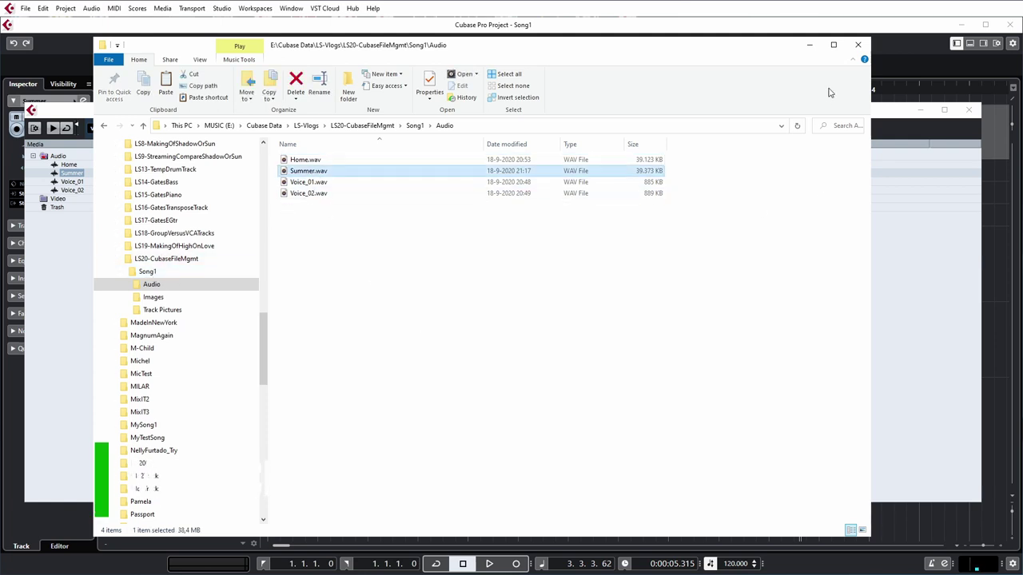
click(809, 47)
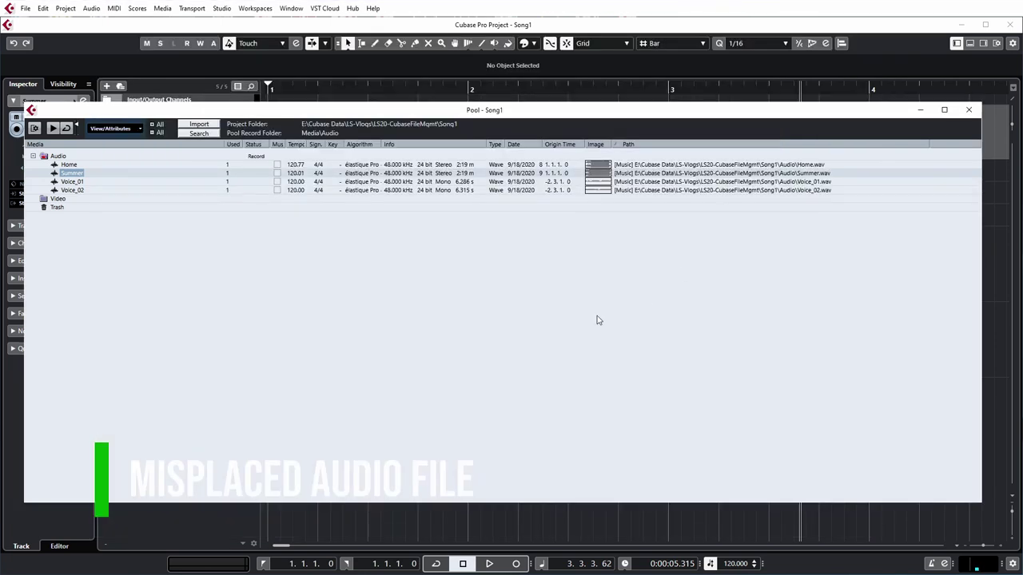
- Close the Pool and the Song1 project, saving the project's changes
click(968, 109)
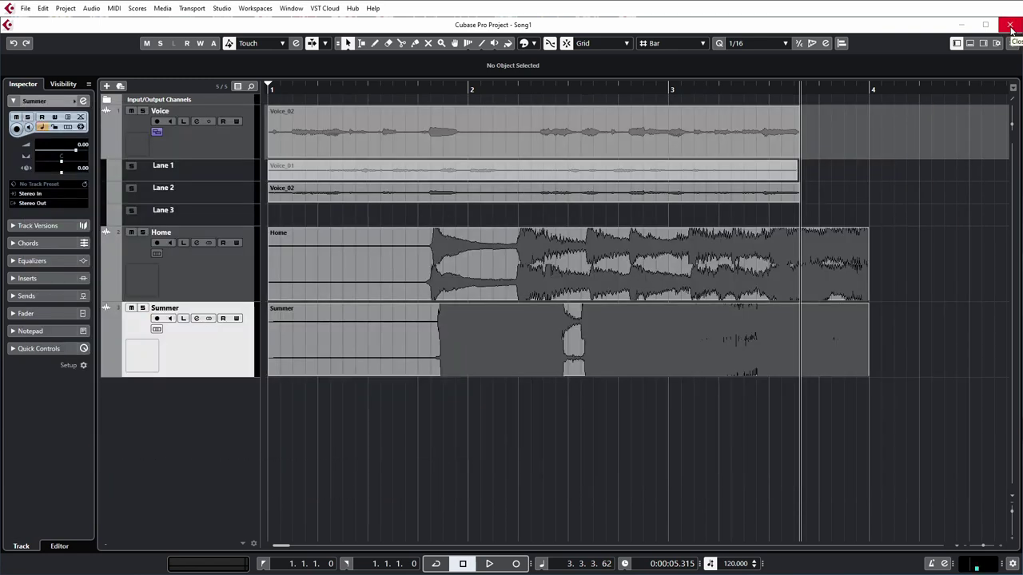
click(1010, 26)
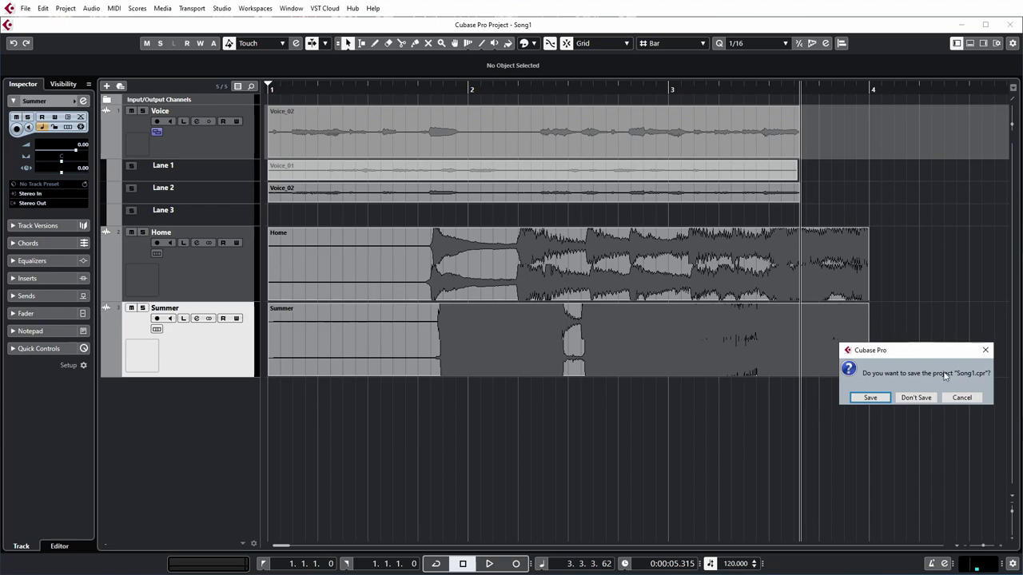
click(870, 398)
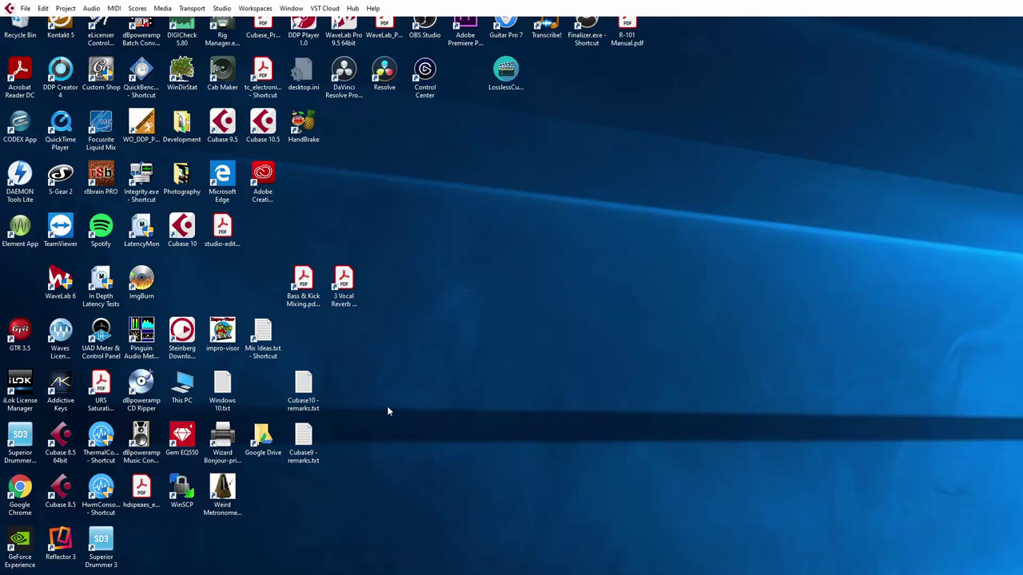
- Switch to File Explorer and move Home.wav out of Song1's Audio folder into the LS20-CubaseFileMgmt folder
key(alt+Tab)
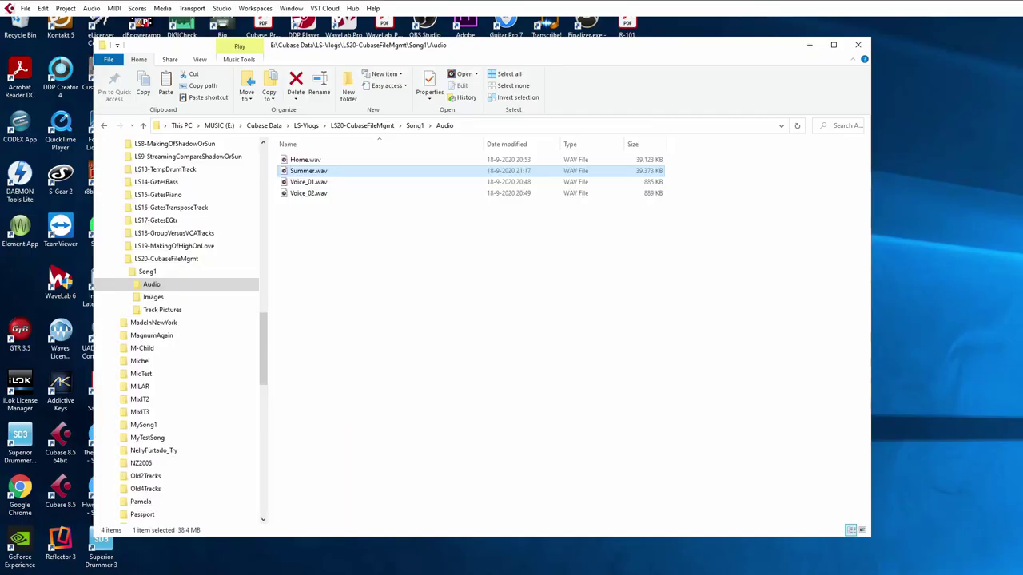
click(376, 312)
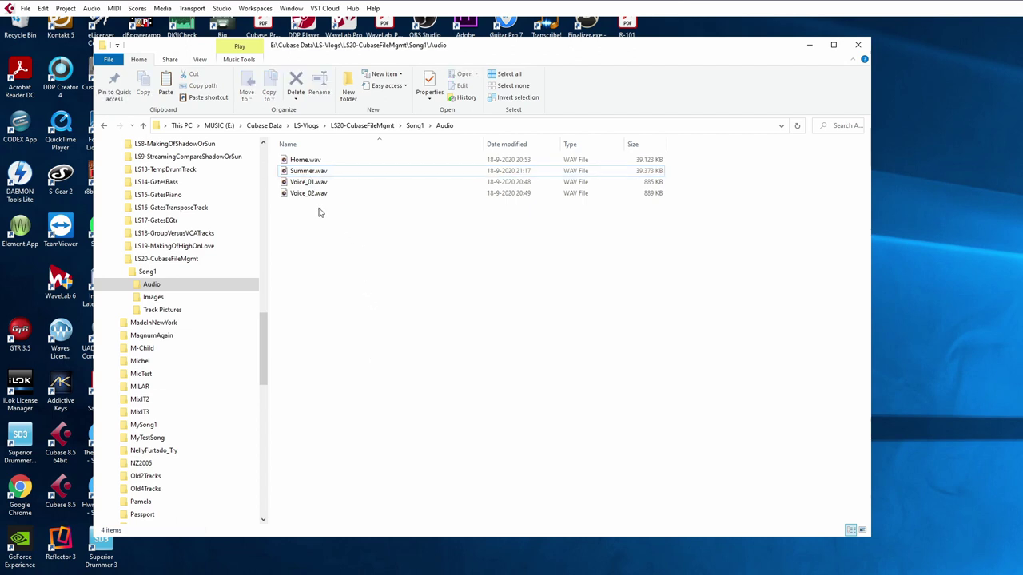
key(Up)
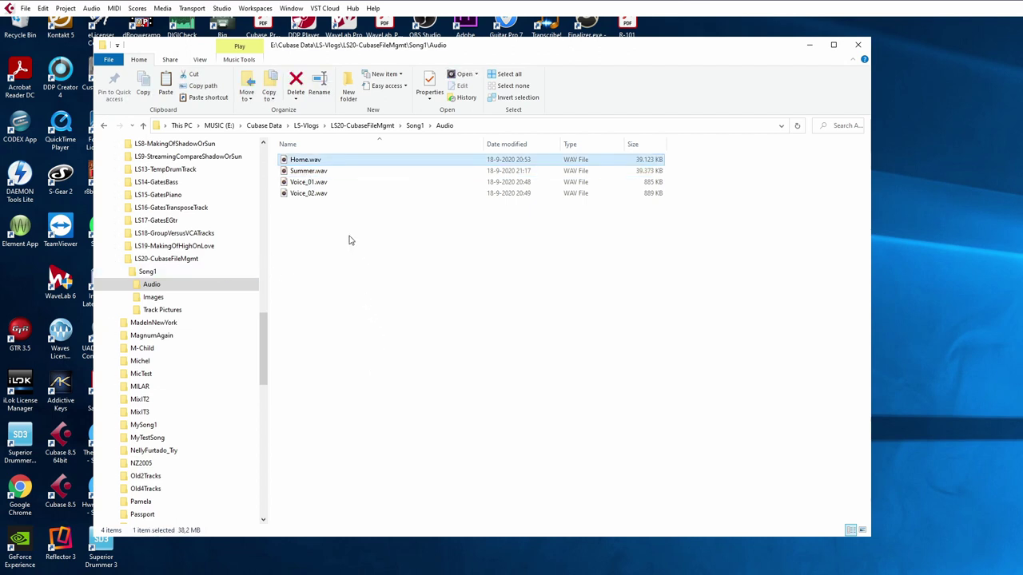
drag(304, 163, 172, 263)
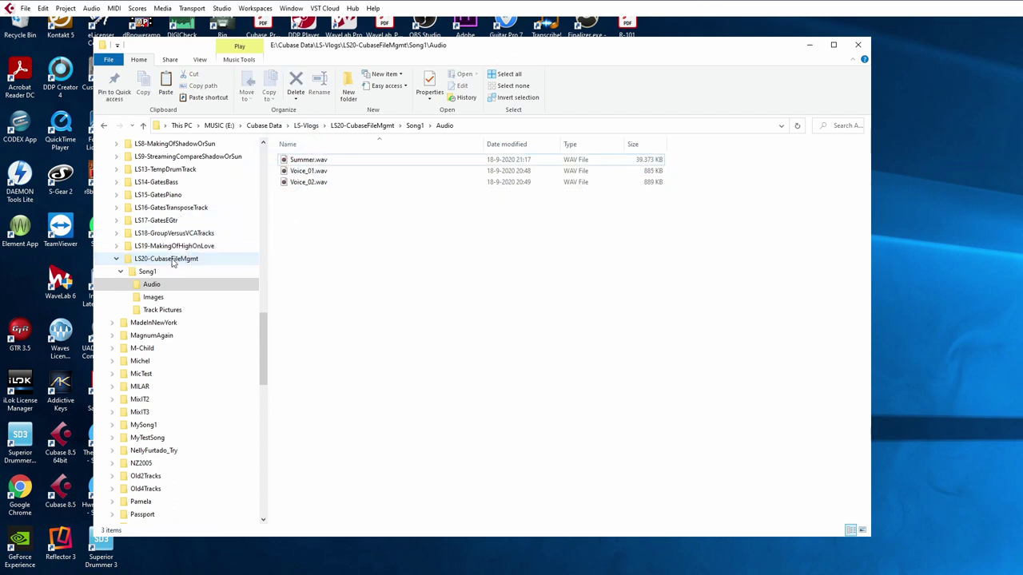
- Look for Home.wav in the LS20-CubaseFileMgmt folder and in Song1's Audio folder
click(173, 264)
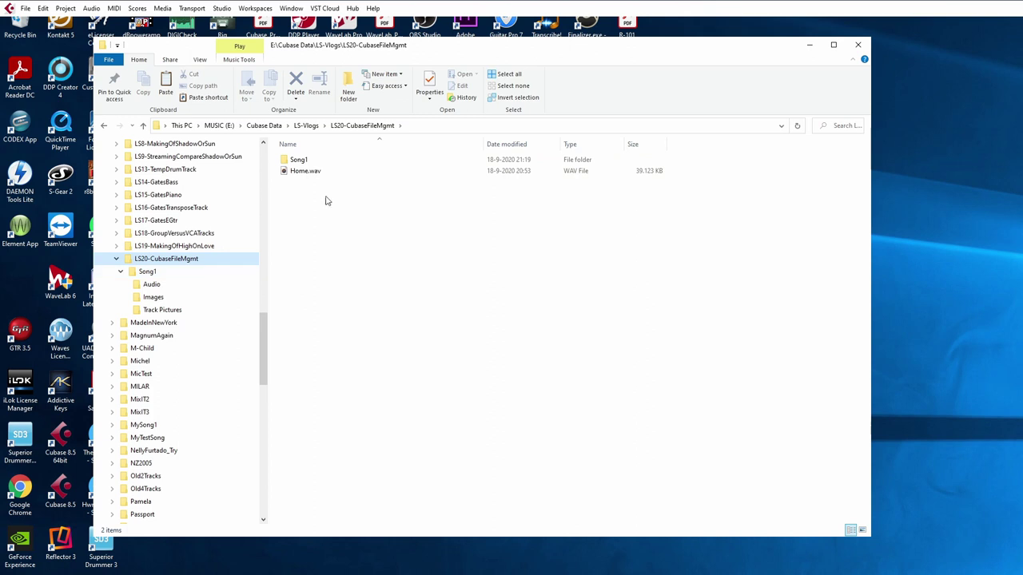
click(308, 172)
double_click(298, 163)
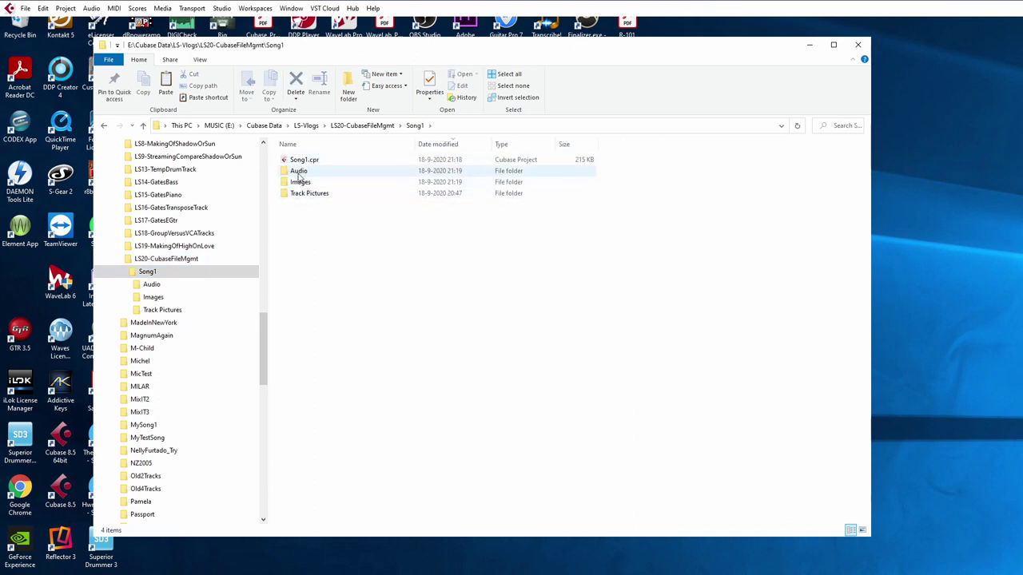
double_click(298, 171)
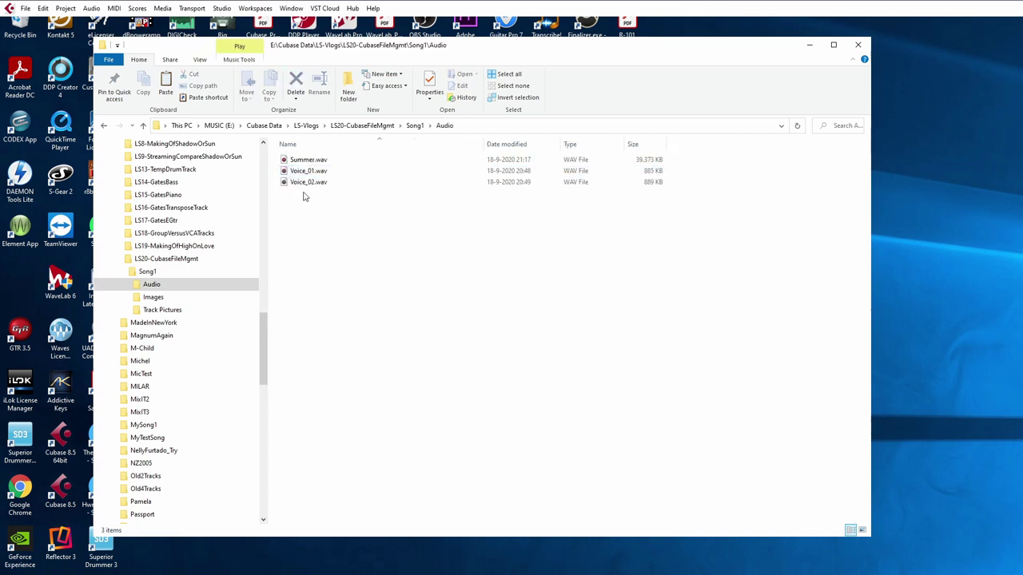
- Reopen Song1.cpr from the Song1 folder and resolve the missing file by locating Home.wav in LS20-CubaseFileMgmt
click(147, 272)
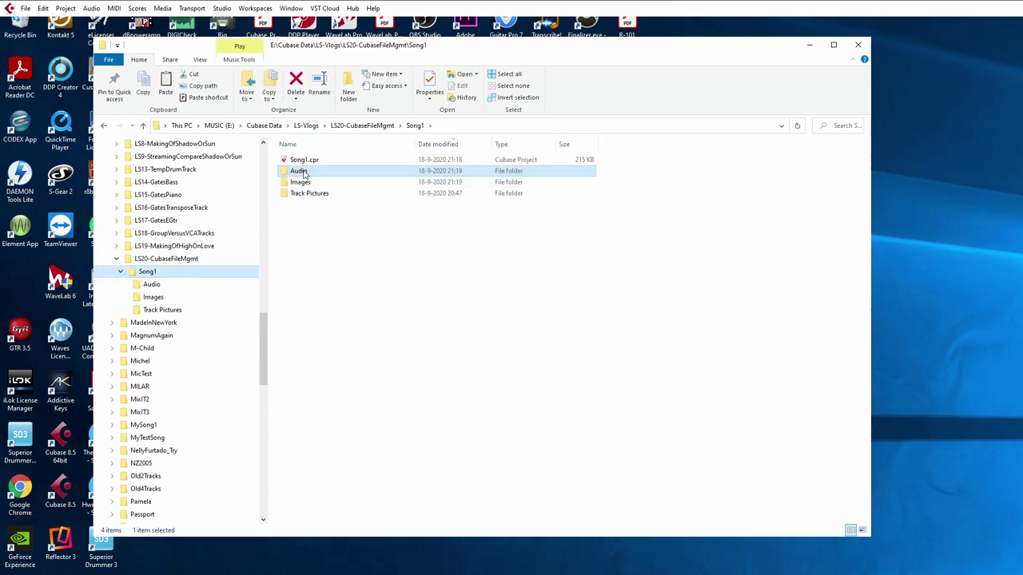
double_click(304, 160)
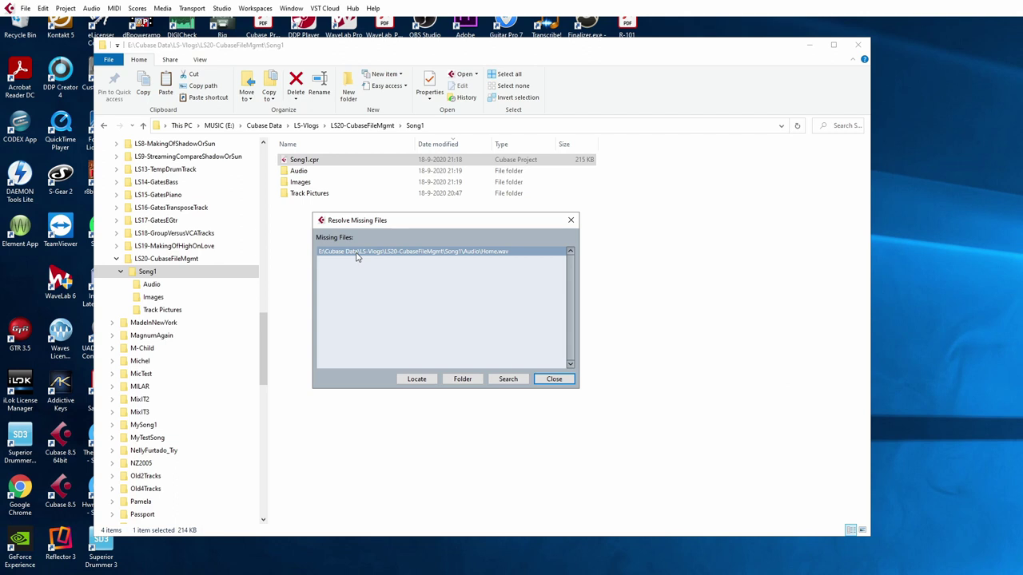
click(416, 379)
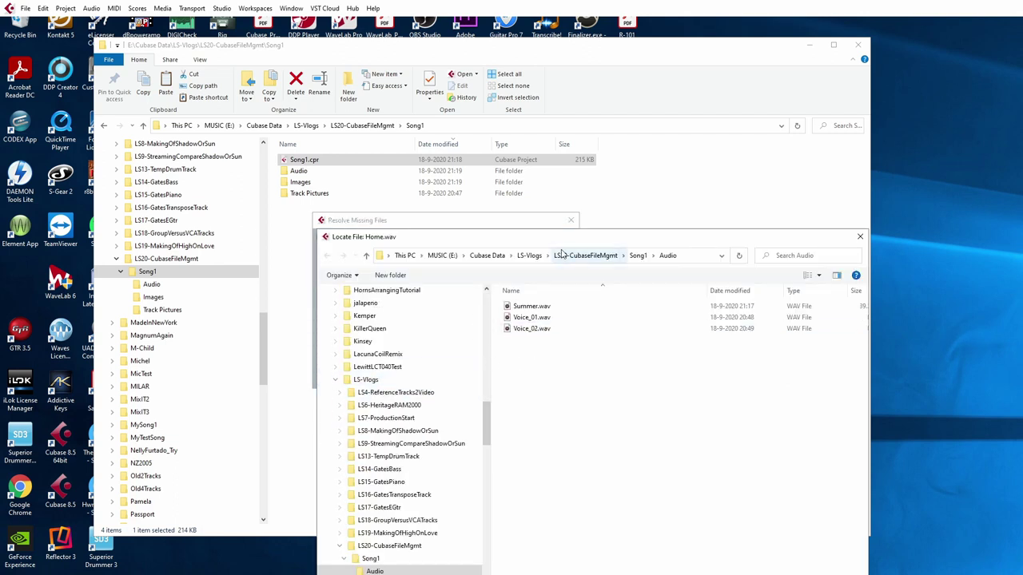
drag(559, 239, 458, 105)
key(Up)
key(Up)
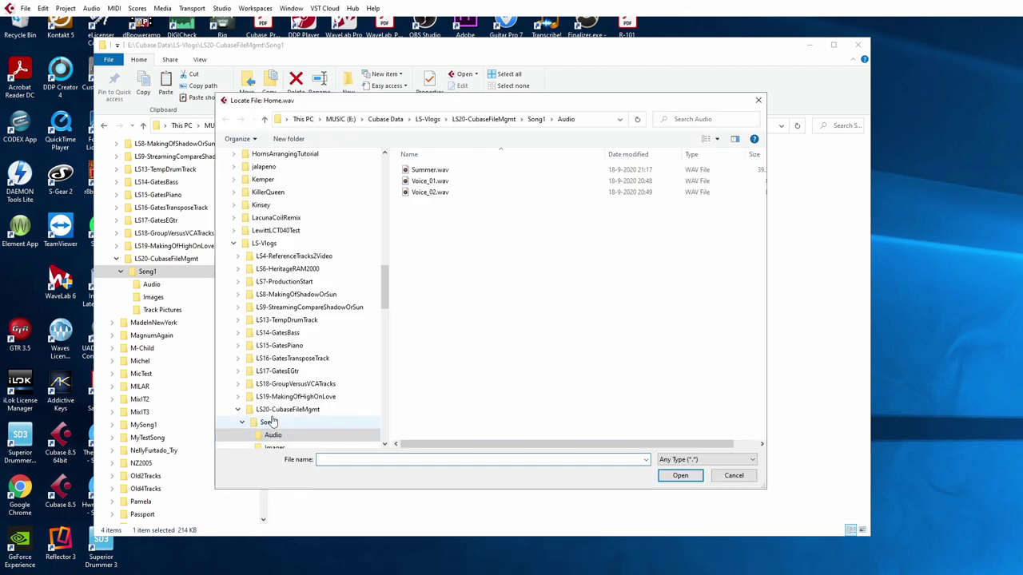
click(432, 182)
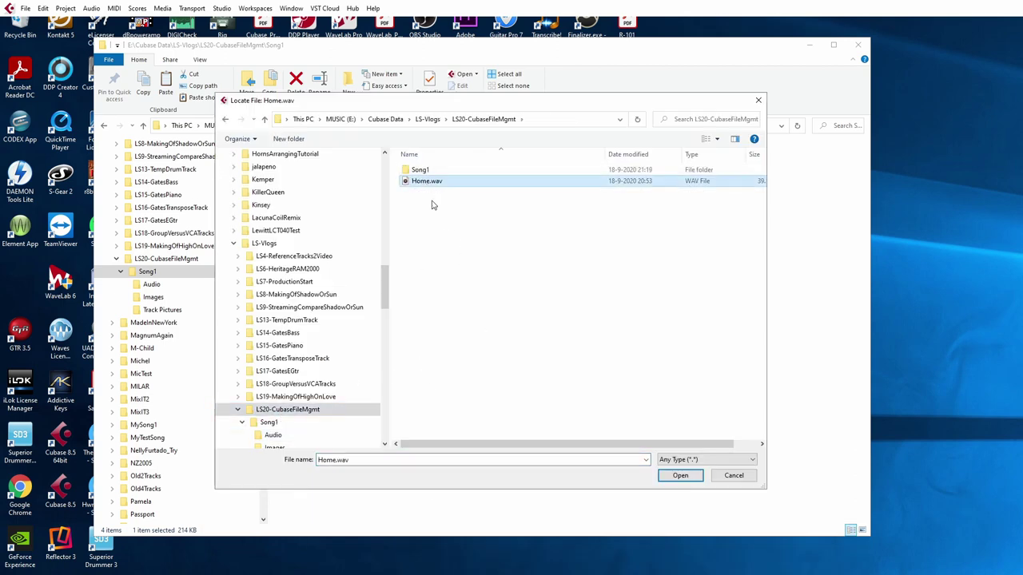
click(680, 475)
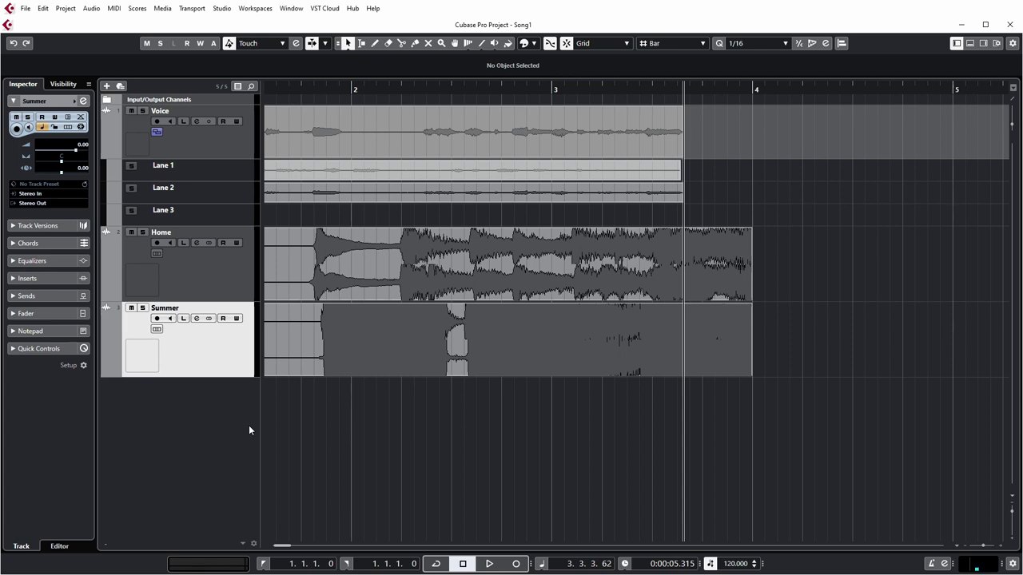
- Check Home's status and file path in the Pool, and close the Pool
click(65, 8)
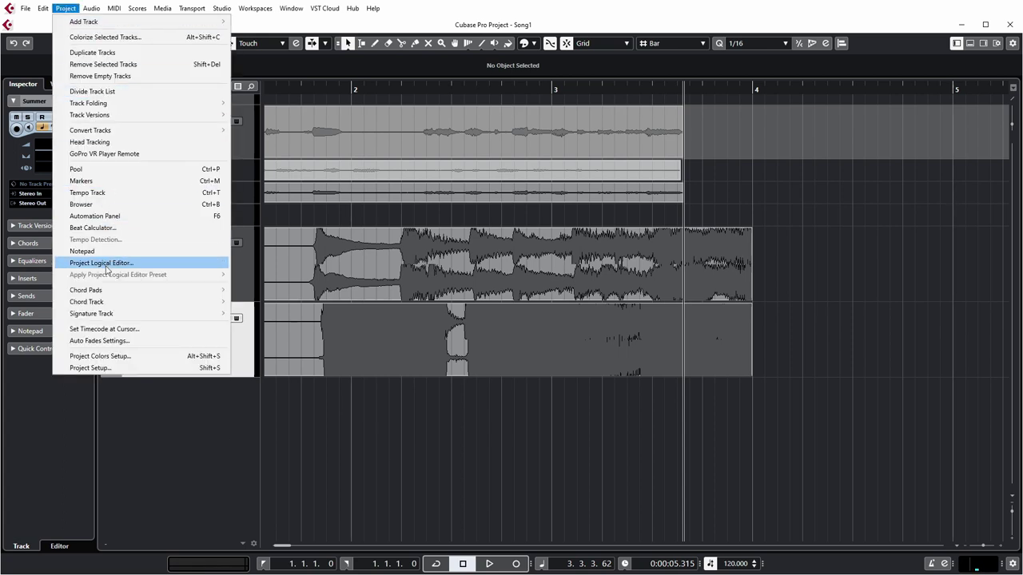
click(88, 170)
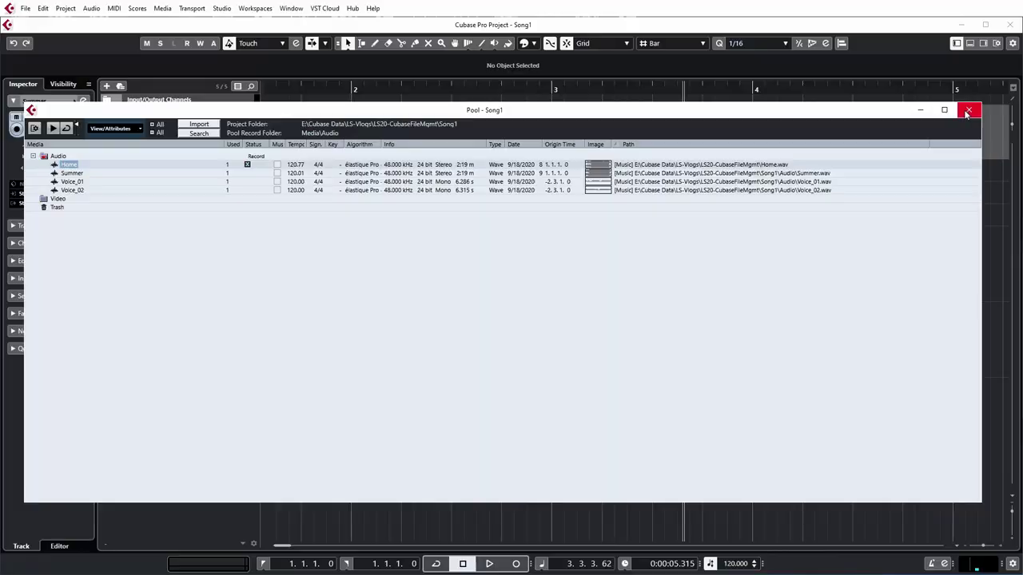
click(968, 111)
- Run Prepare Archive again and proceed with copying the external Home file into the working directory
click(161, 9)
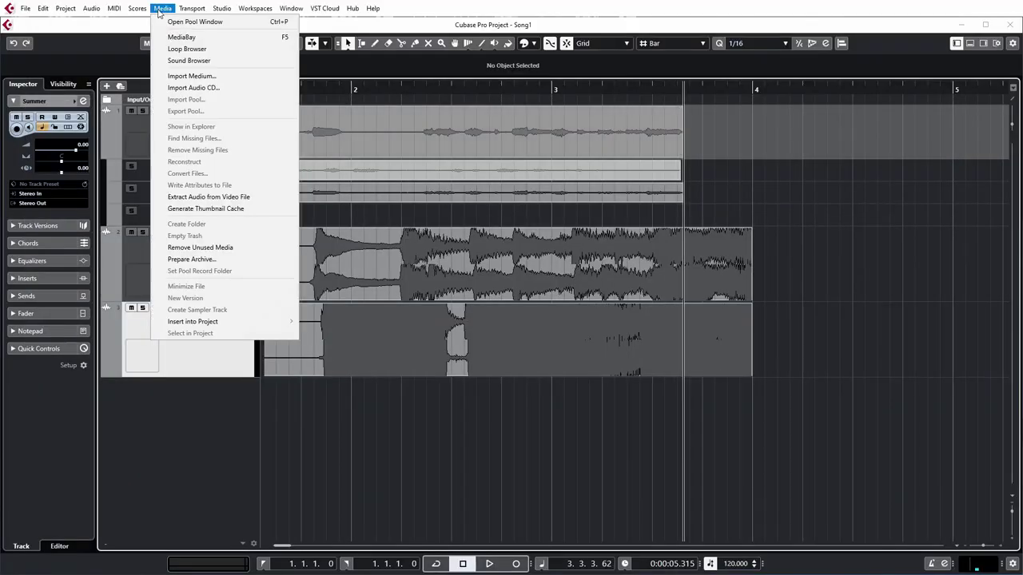
click(187, 260)
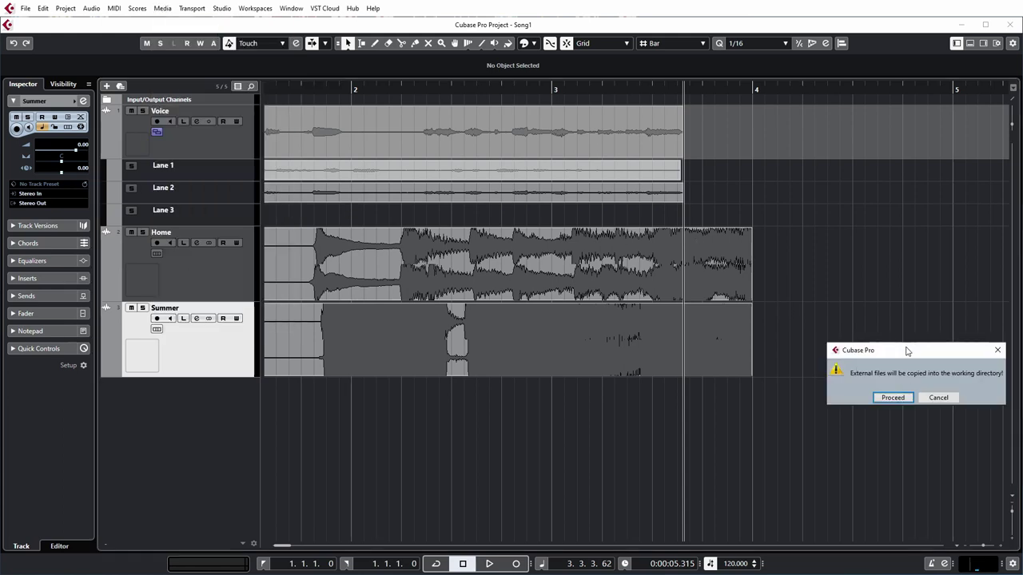
drag(906, 349, 513, 238)
click(501, 288)
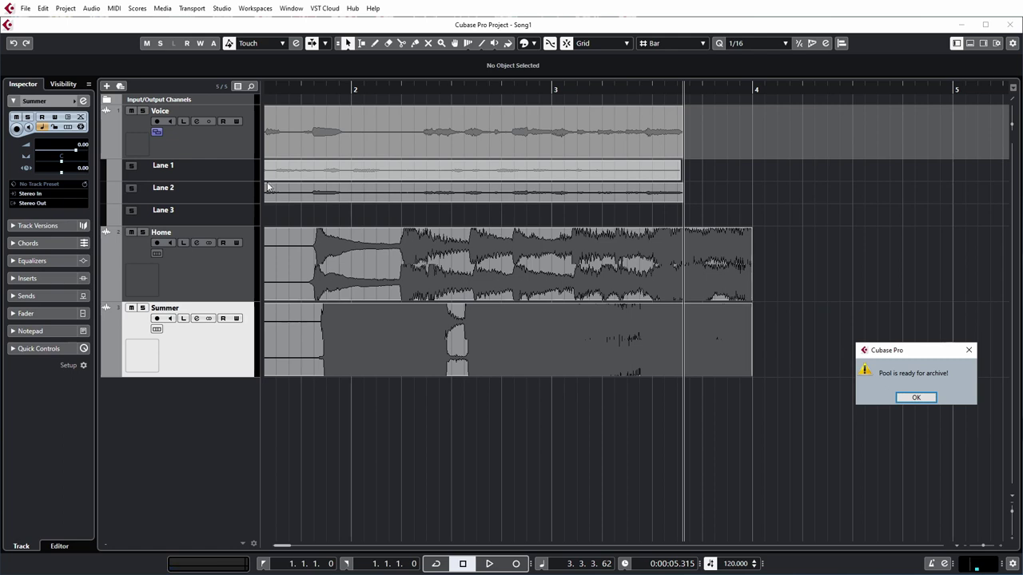
click(915, 397)
- Recheck the file paths of Home, Summer and both Voice recordings in the Pool
click(67, 8)
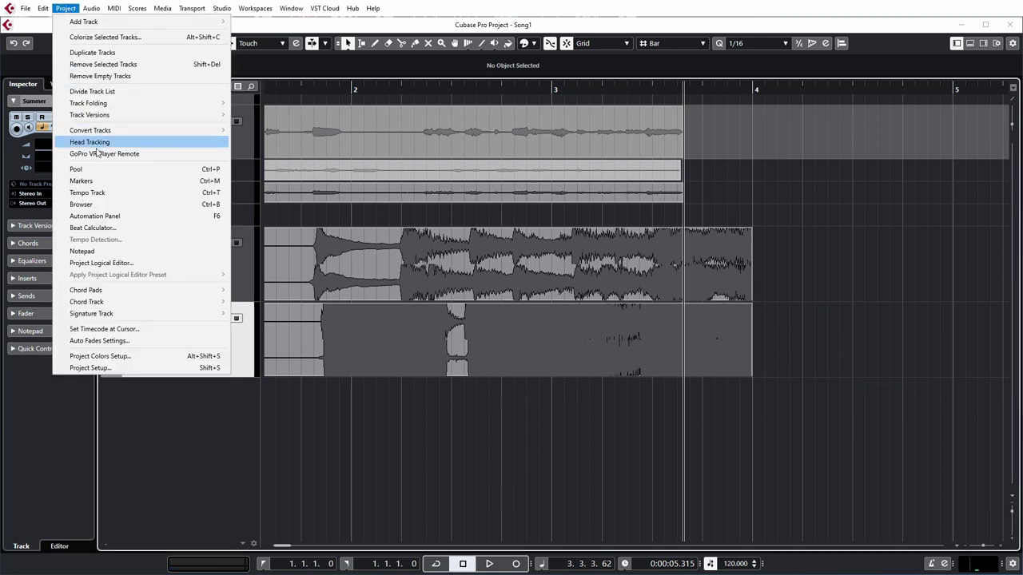
click(117, 169)
key(Down)
key(Down)
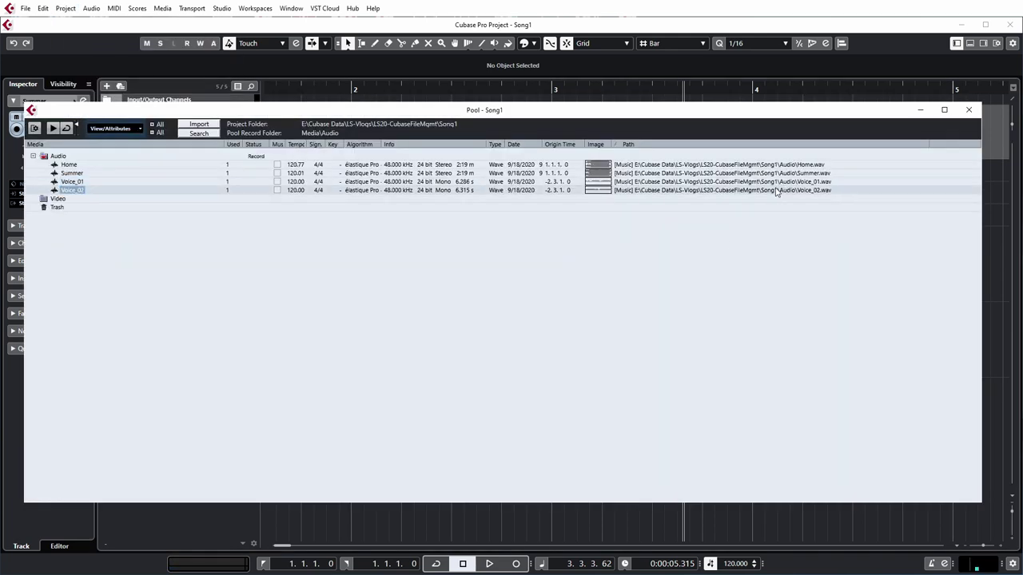
key(Up)
key(Up)
key(Up)
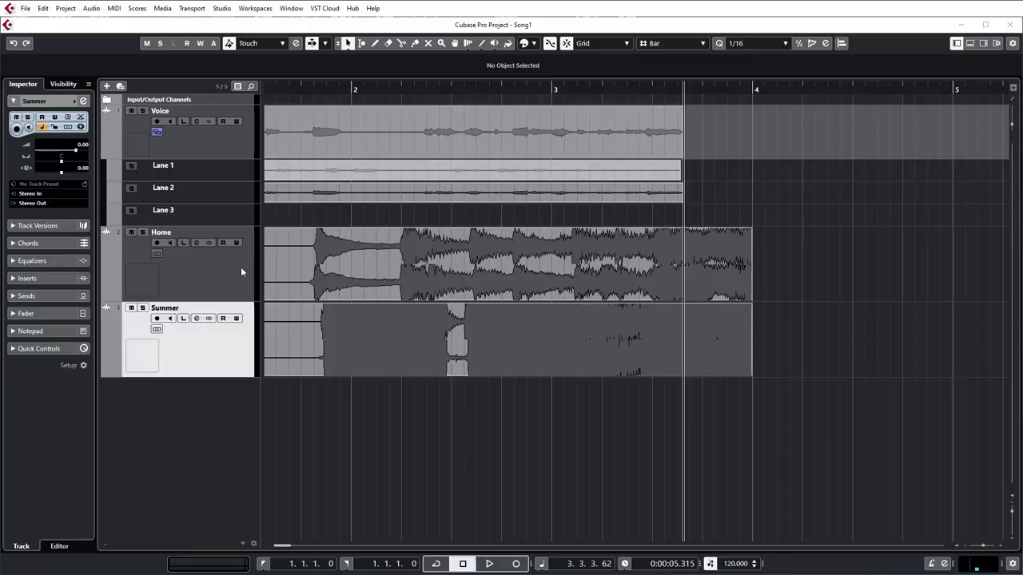
- Remove the Home and Summer tracks from the project, including their events
click(213, 282)
right_click(201, 272)
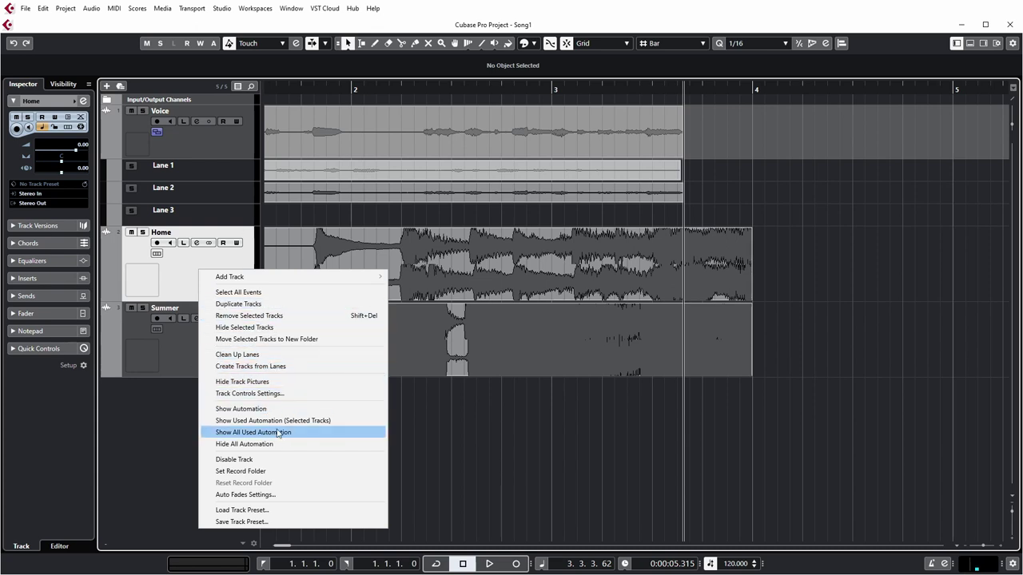
click(267, 316)
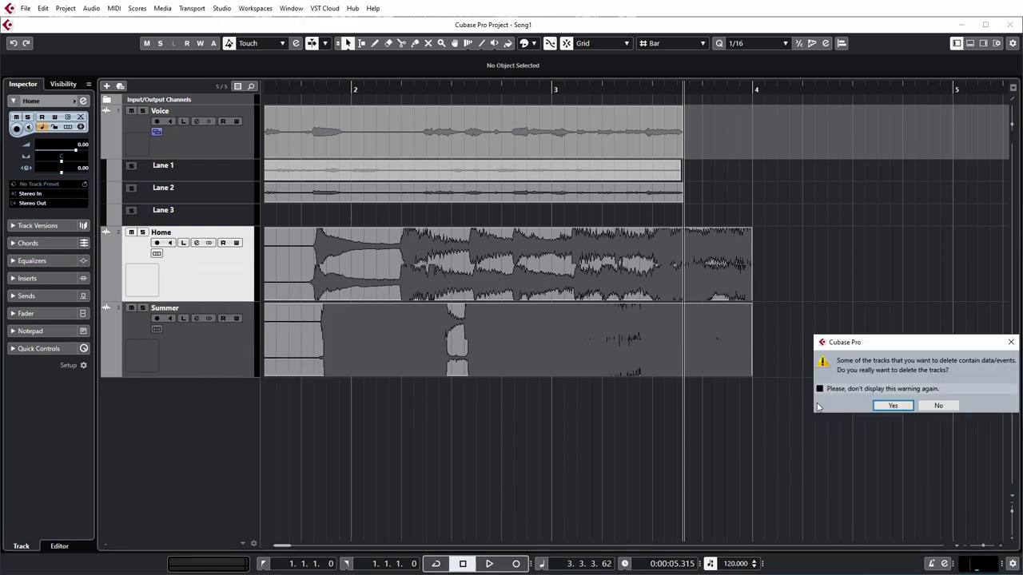
click(892, 406)
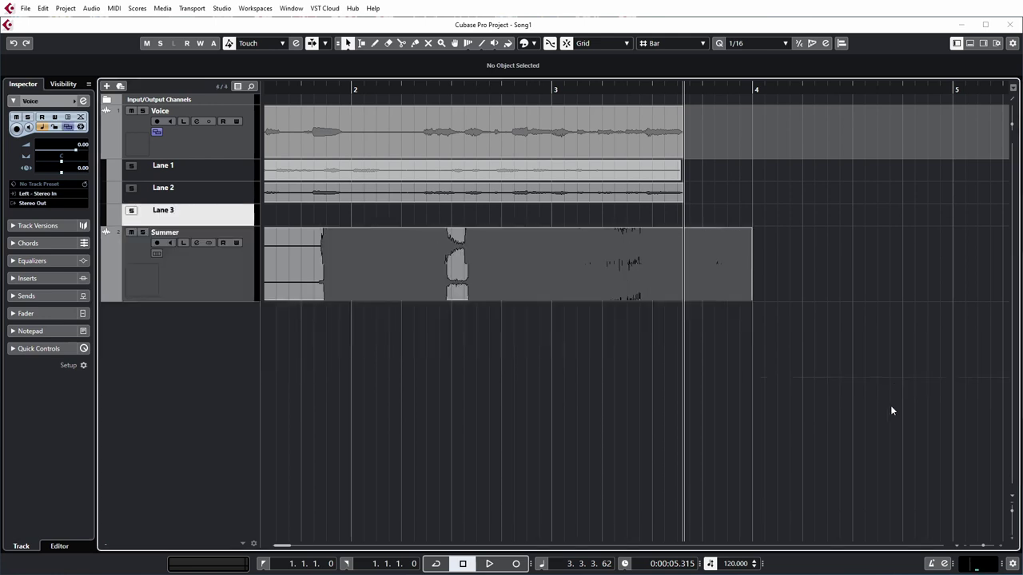
right_click(210, 273)
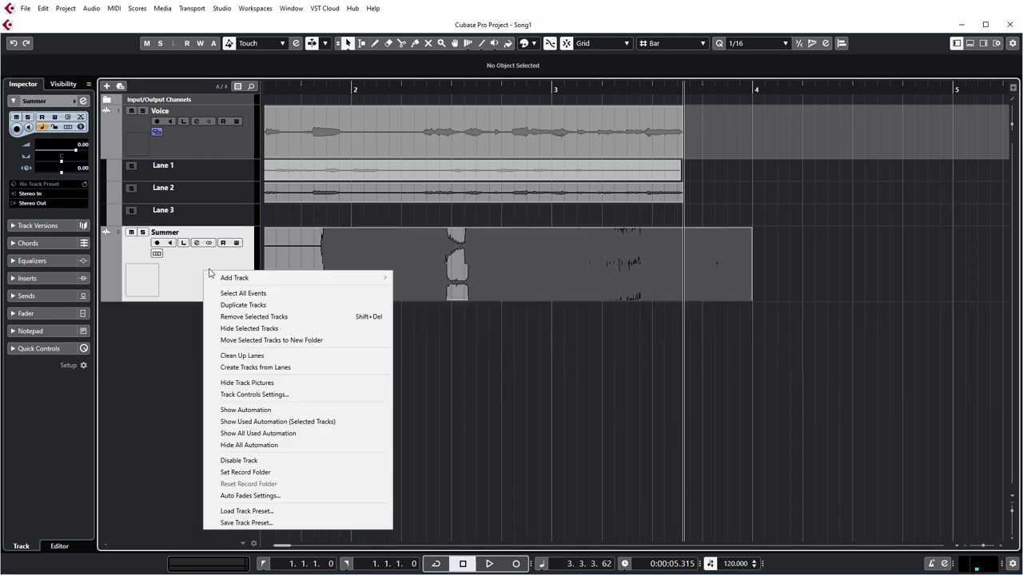
click(251, 320)
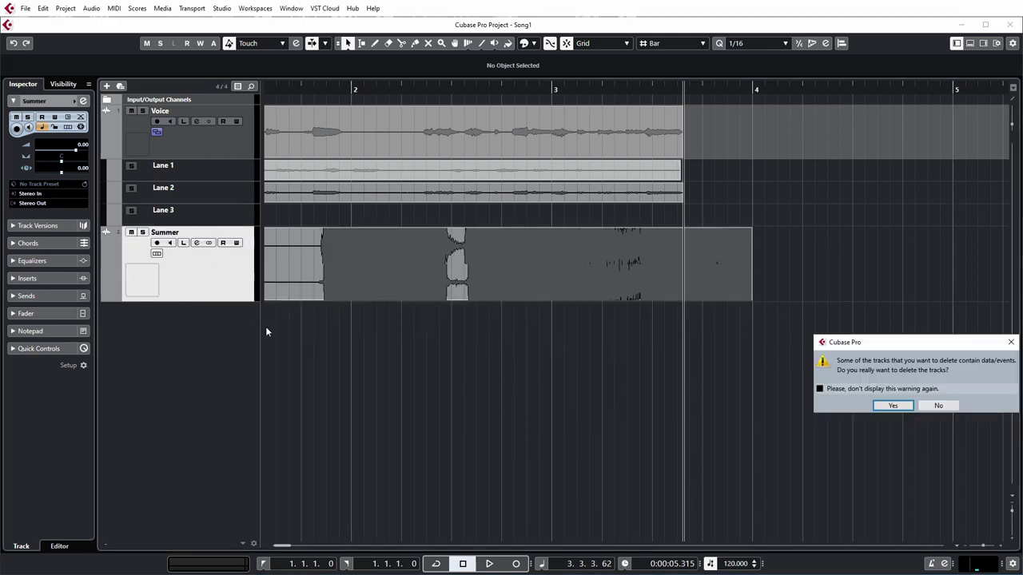
key(Return)
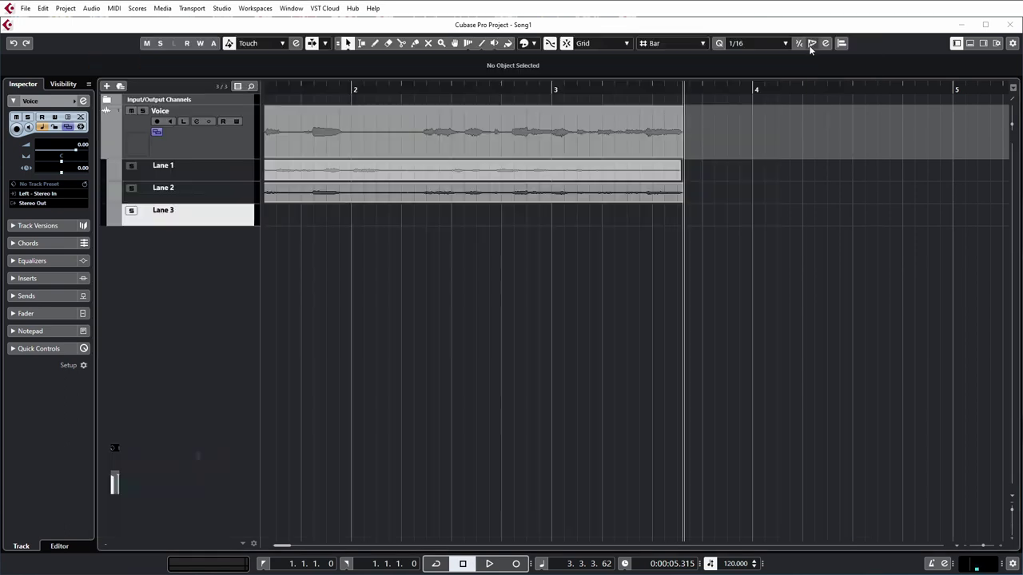
- Check in the Pool whether Home and Summer are still listed and used in the project
click(67, 9)
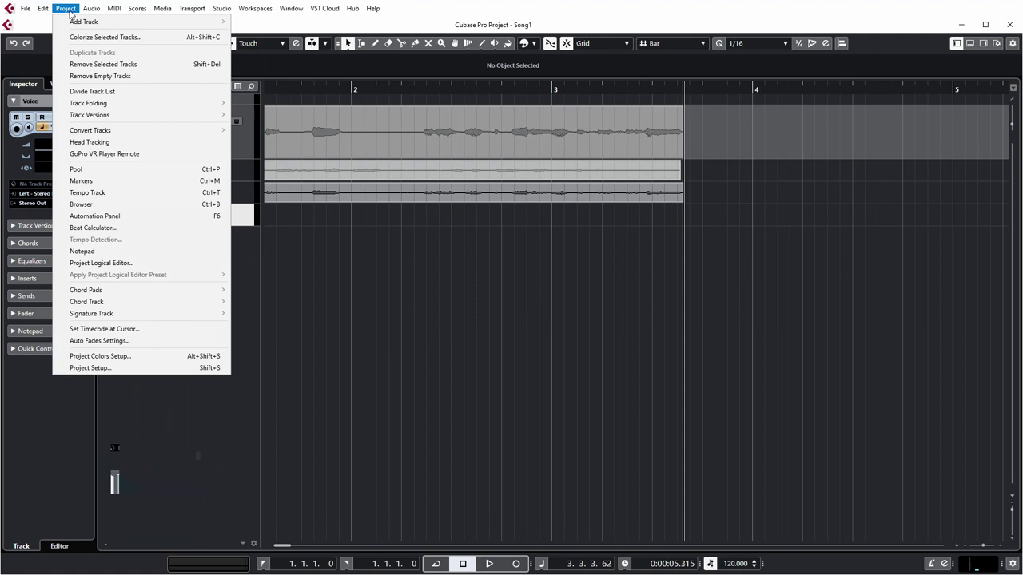
click(78, 168)
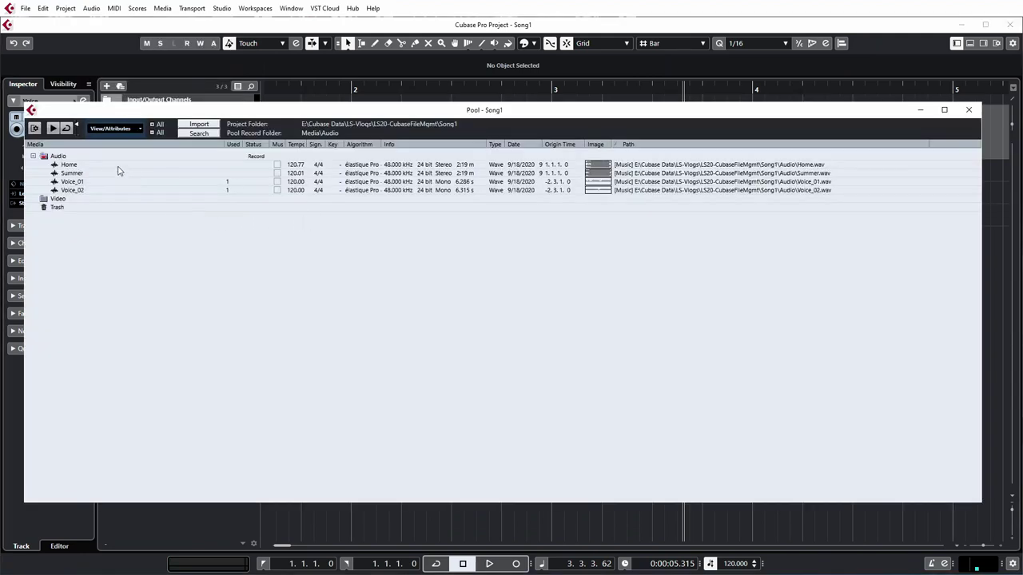
click(736, 173)
key(Up)
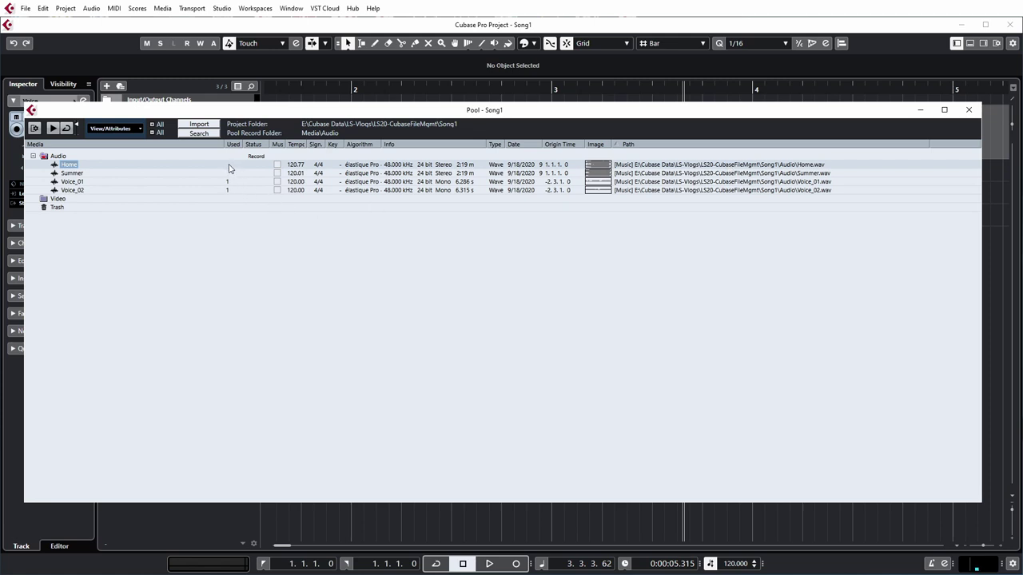
- Remove the unused media from the Pool's Audio folder by moving it to the Trash
click(56, 157)
right_click(55, 157)
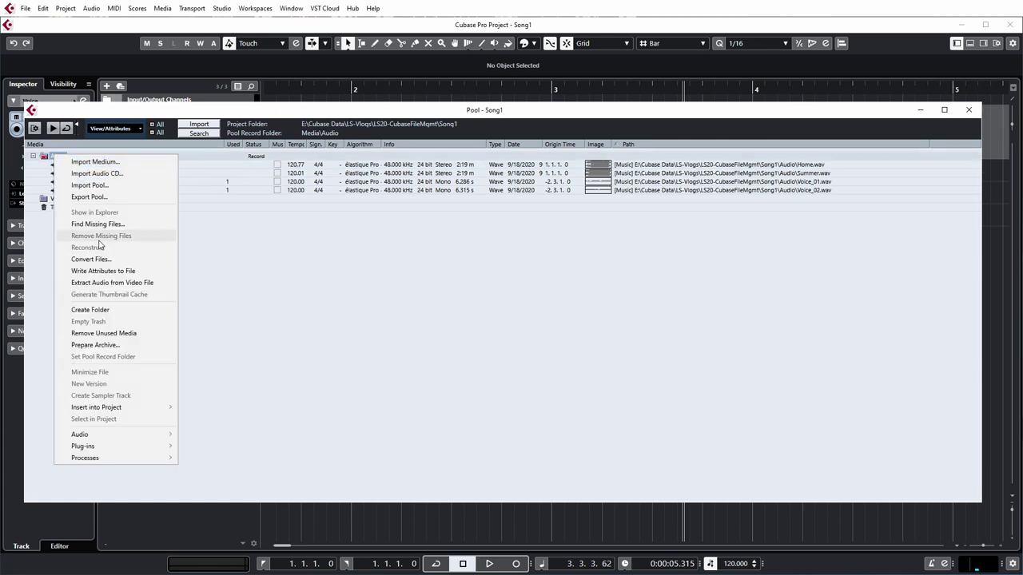
click(126, 339)
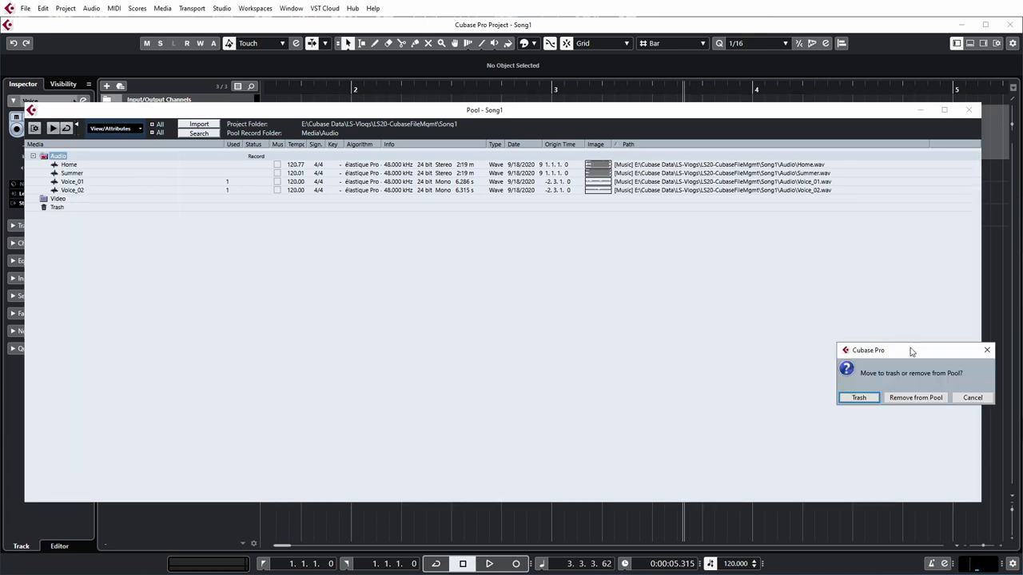
drag(912, 352, 478, 283)
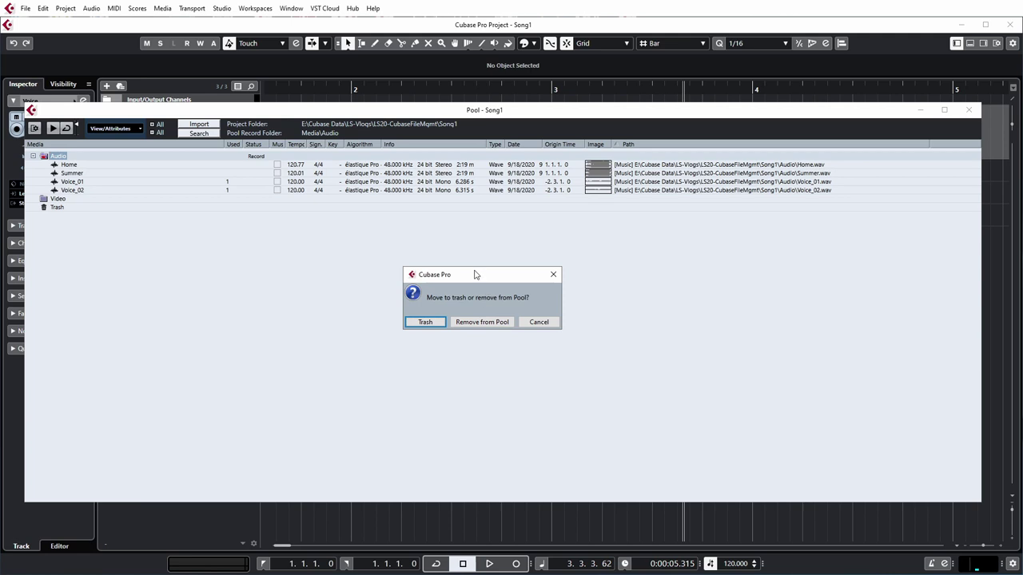
drag(476, 273, 493, 240)
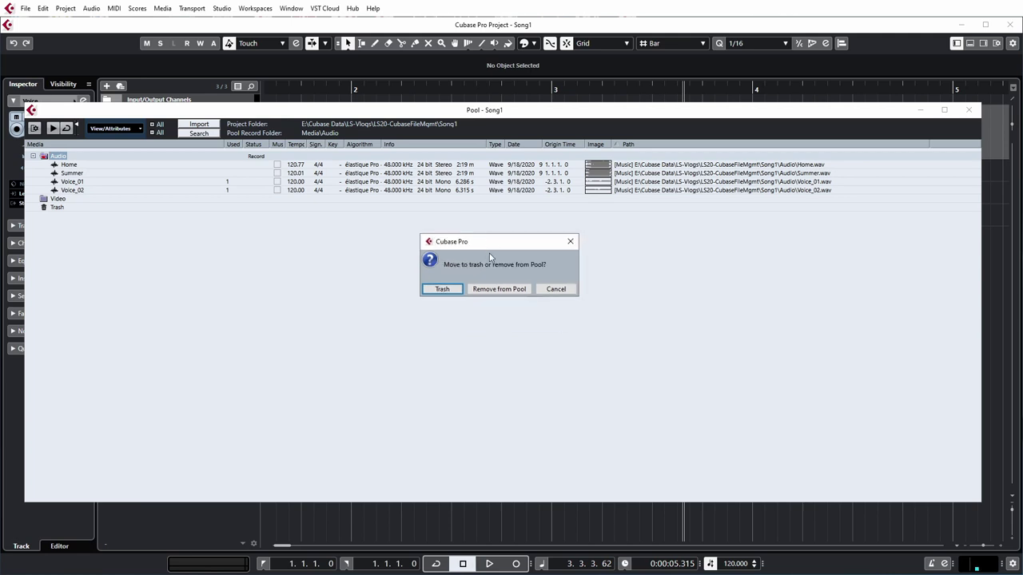
click(441, 289)
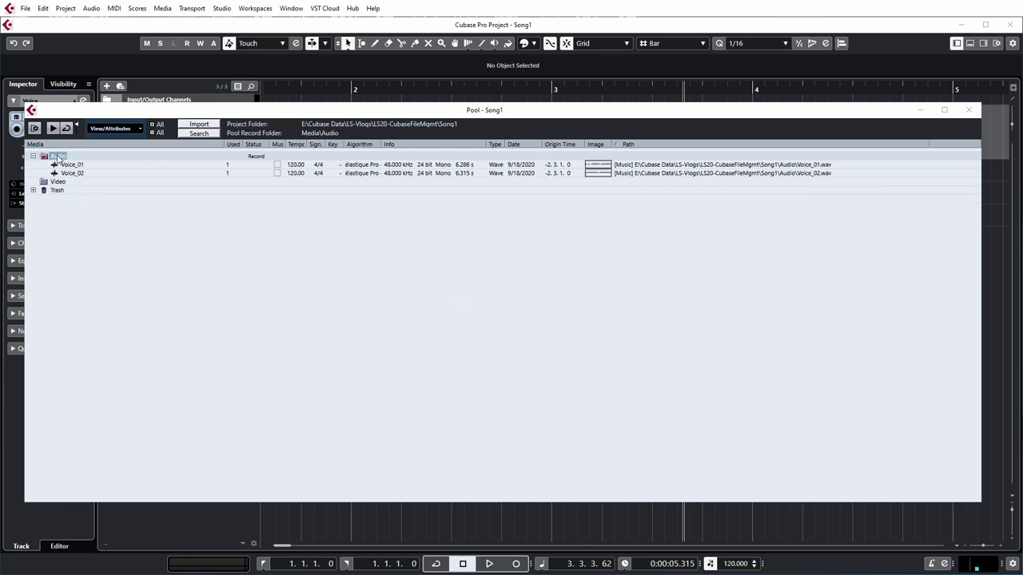
- Expand the Pool's Trash and empty it, erasing the Home and Summer files from the hard disk
click(32, 190)
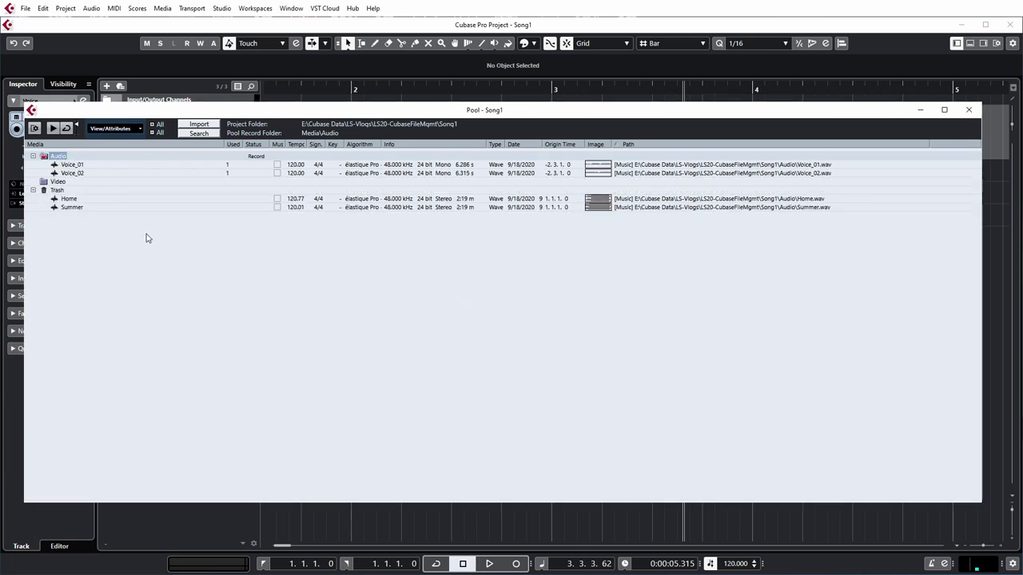
right_click(57, 192)
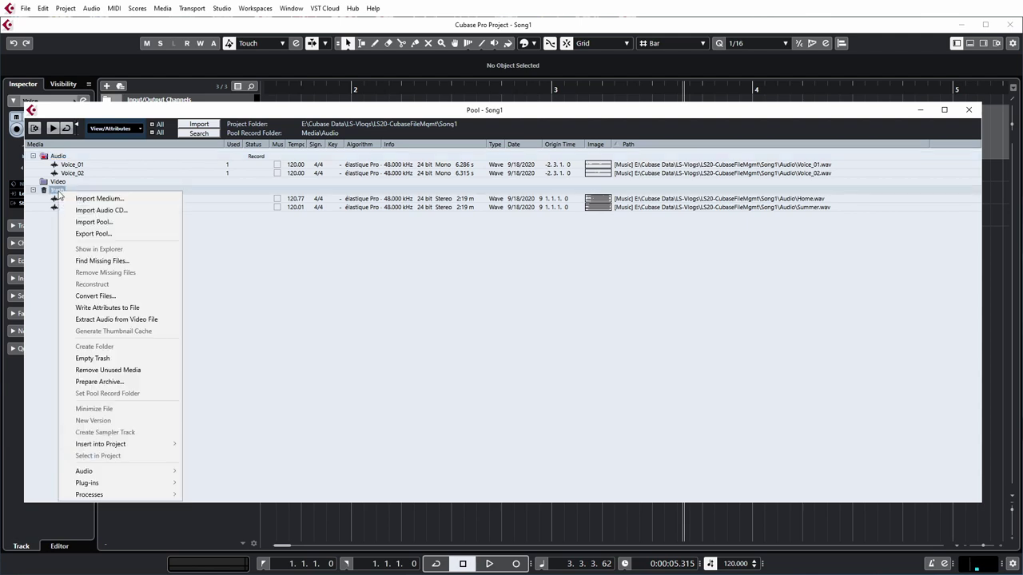
click(102, 358)
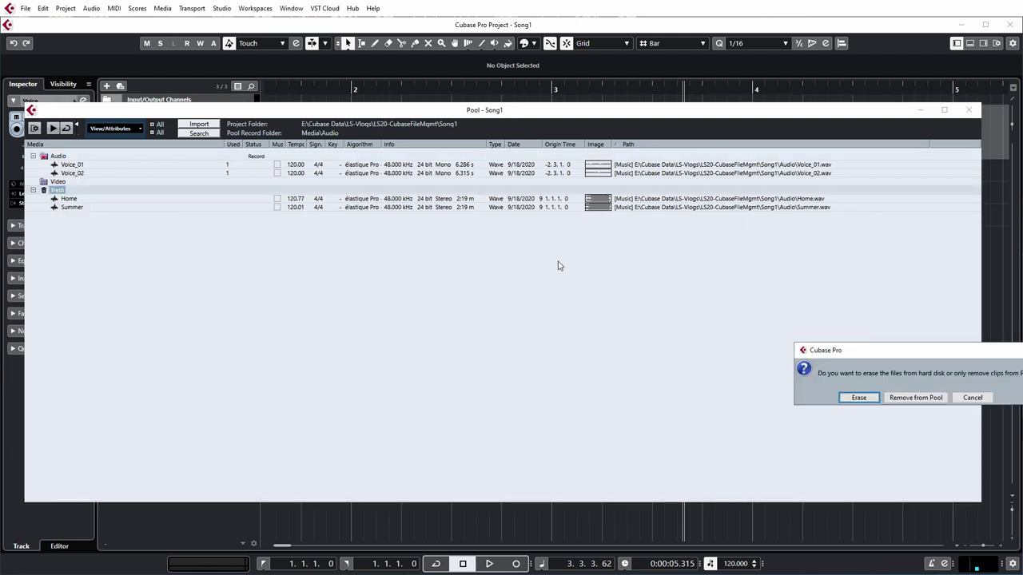
mouse_move(852, 350)
mouse_down()
mouse_move(619, 324)
mouse_move(413, 261)
mouse_up()
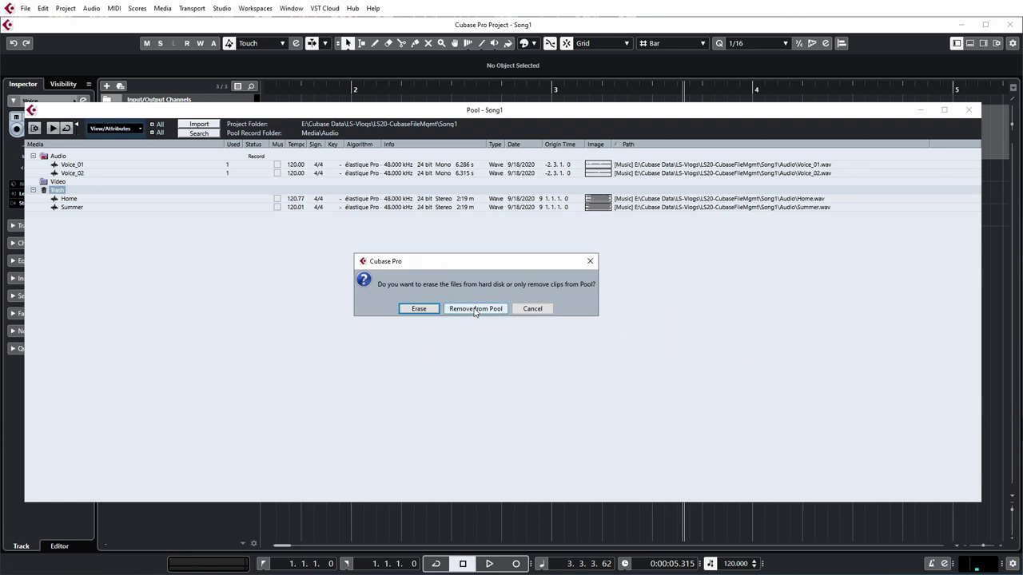
click(421, 309)
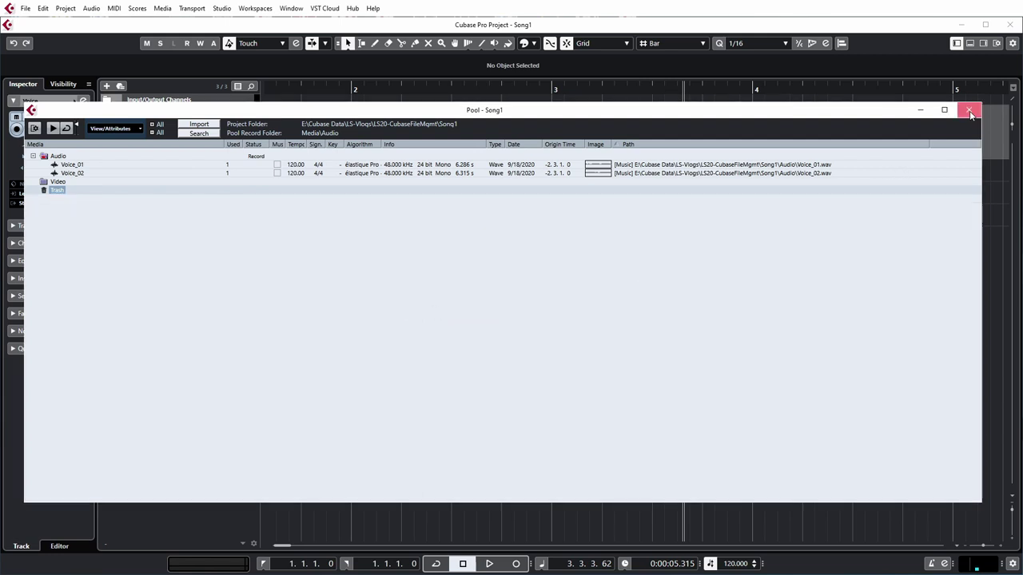
- Close the Pool and check in File Explorer which files remain in Song1's Audio folder
click(969, 111)
key(alt+Tab)
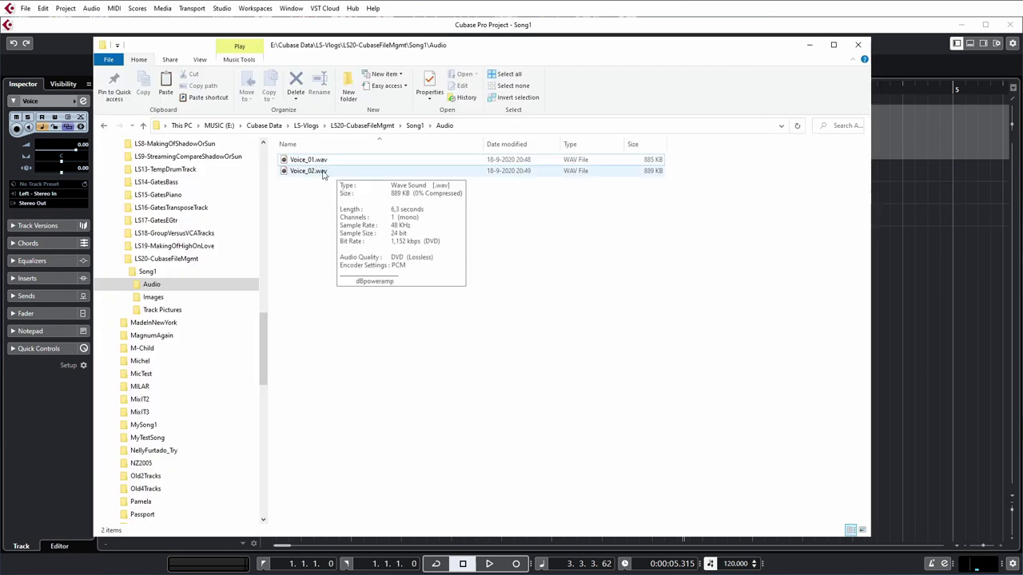
click(176, 284)
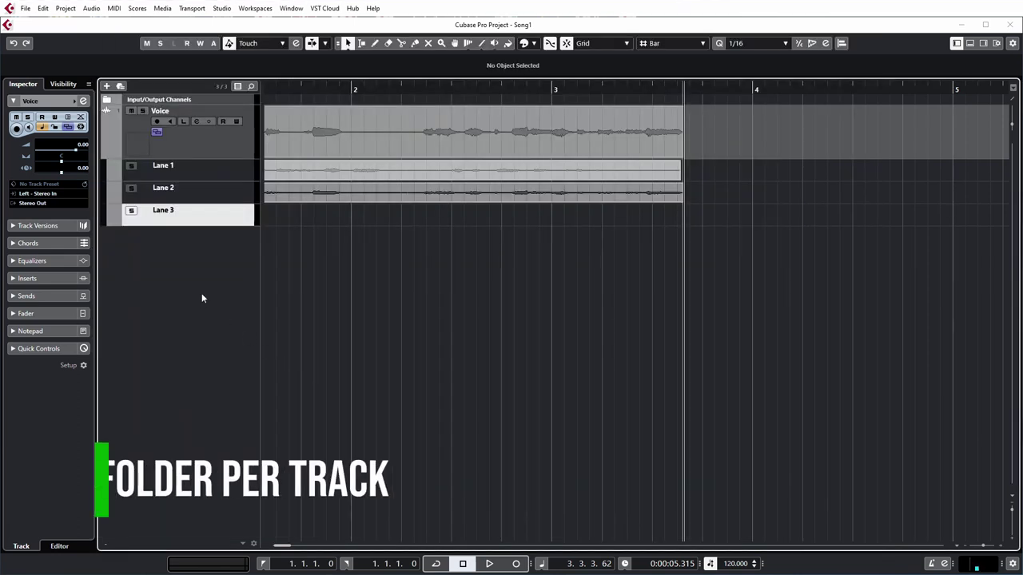
- Add one mono audio track named Kick below the Voice track
right_click(184, 252)
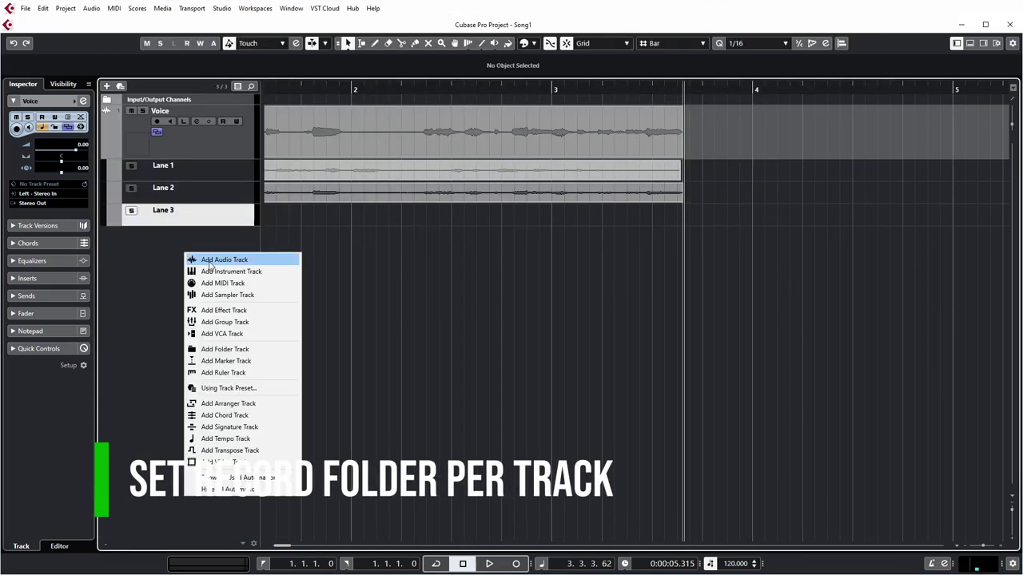
click(214, 262)
drag(739, 358, 474, 238)
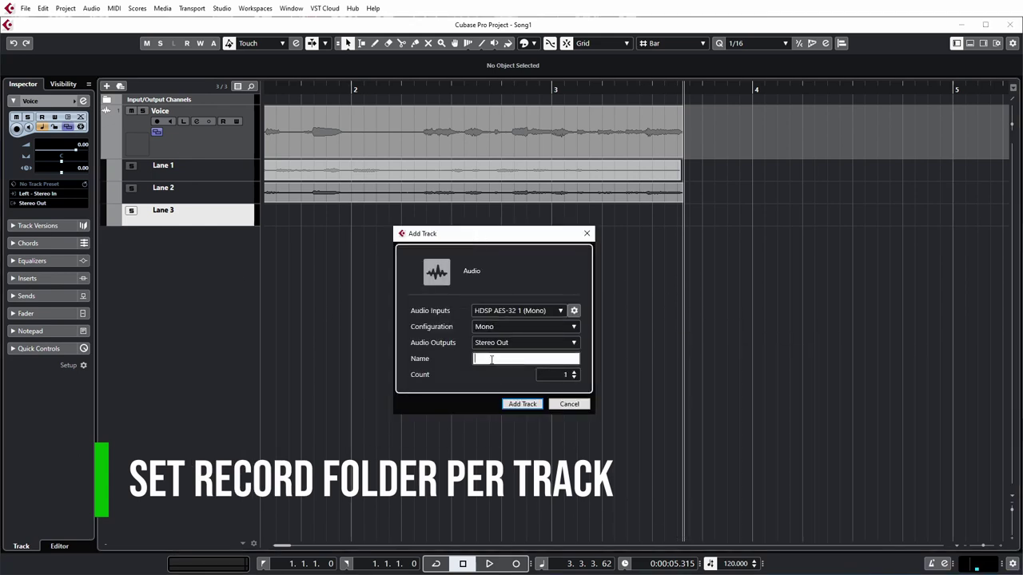
text(Drums)
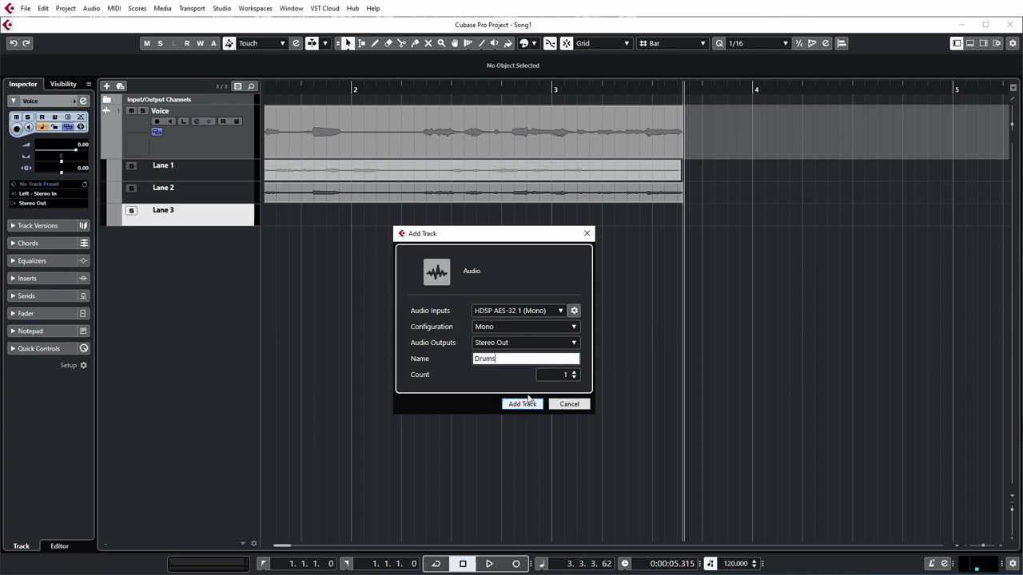
key(BackSpace)
key(BackSpace)
key(BackSpace)
key(BackSpace)
key(BackSpace)
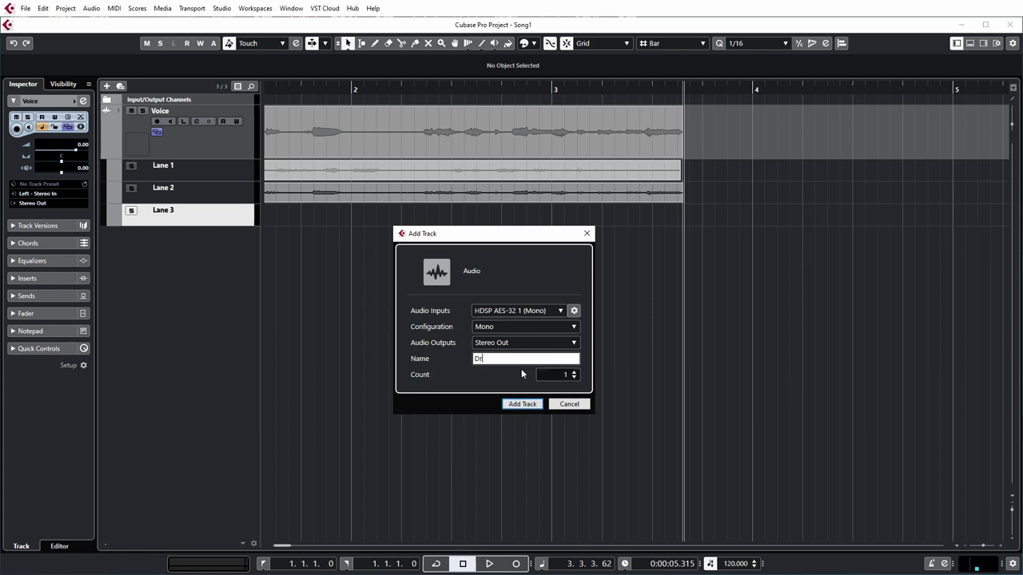
text(Kick)
click(523, 403)
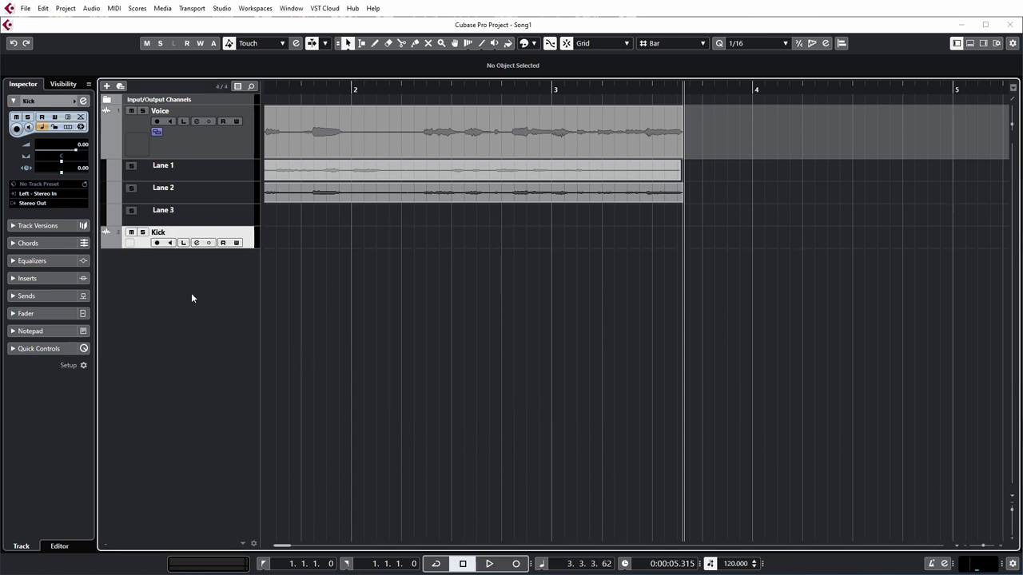
- Add a mono audio track named Snare and increase the height of the Kick and Snare tracks
right_click(191, 296)
click(202, 299)
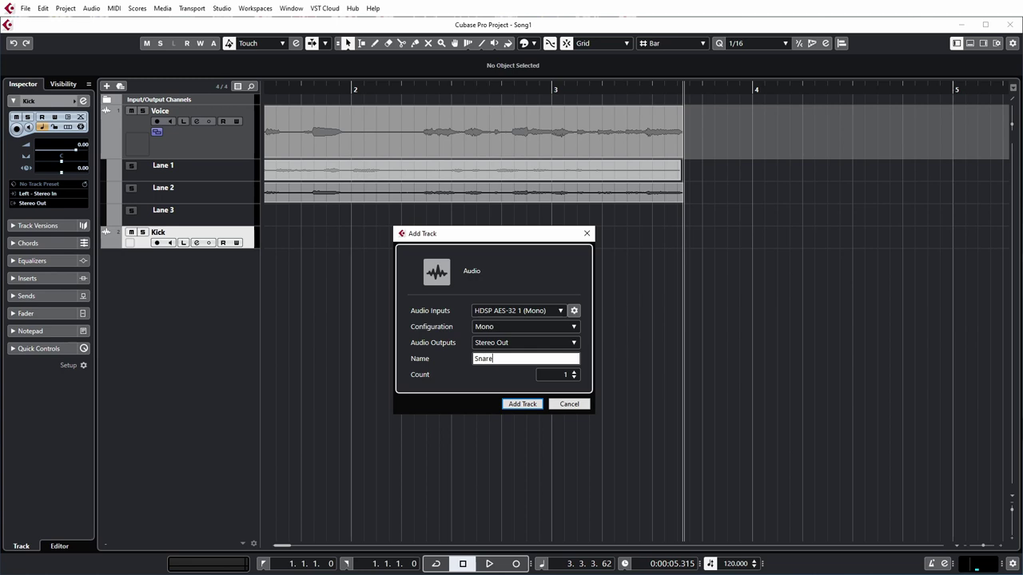
click(522, 403)
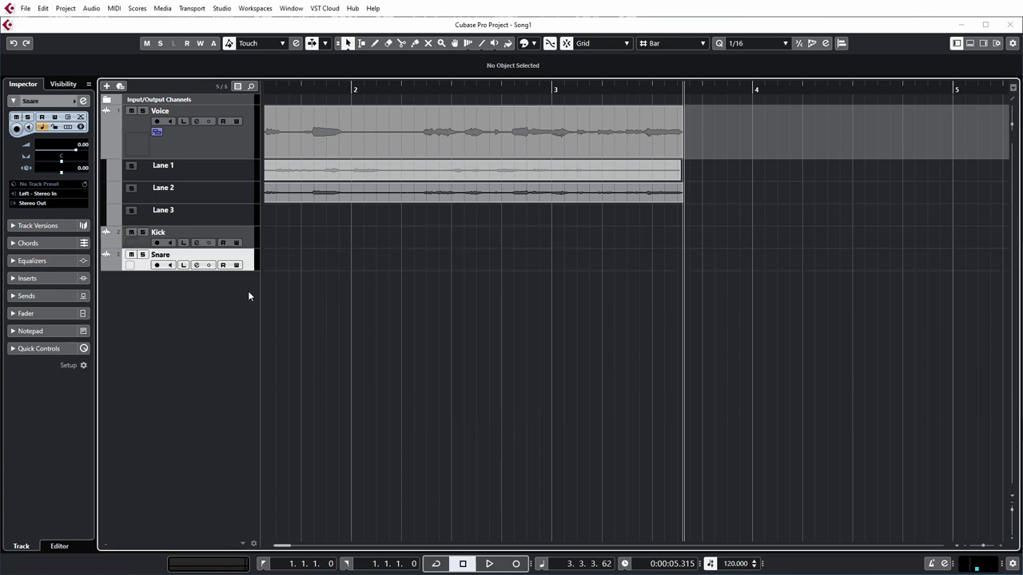
drag(248, 244, 251, 344)
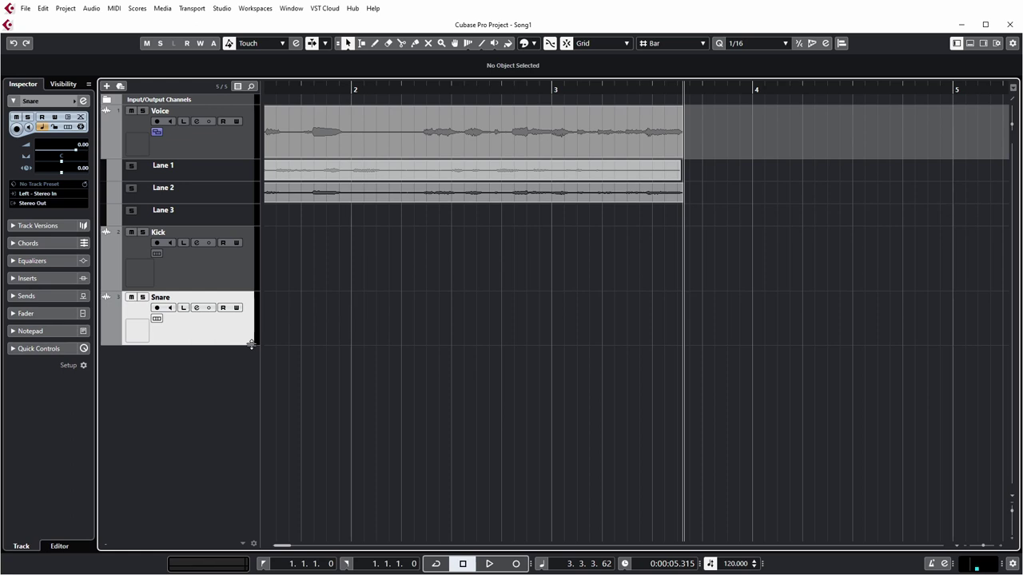
drag(251, 345, 251, 367)
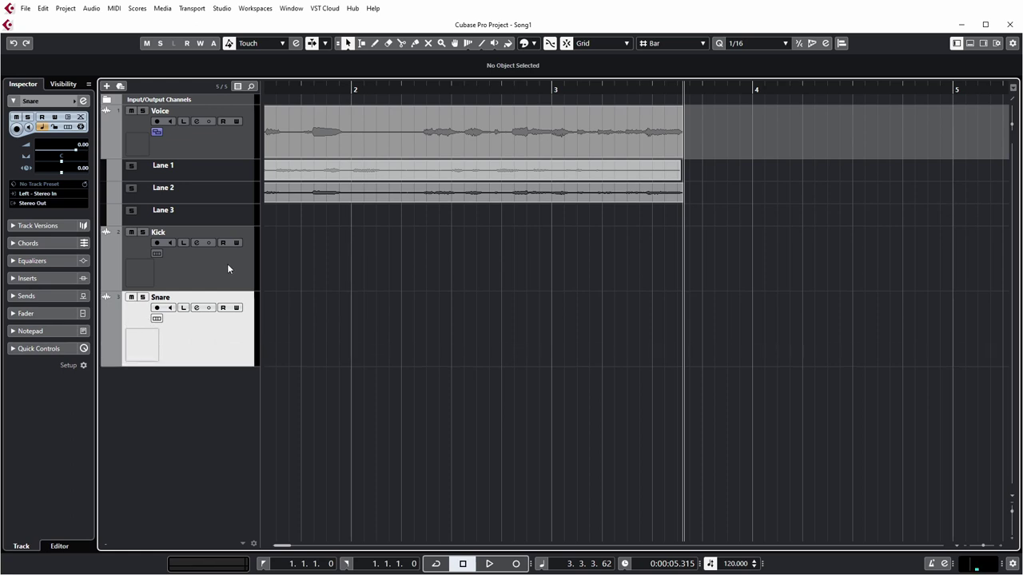
- Start setting a record folder for both the Kick and Snare tracks and browse to Song1's Audio folder
click(227, 265)
click(232, 329)
click(235, 276)
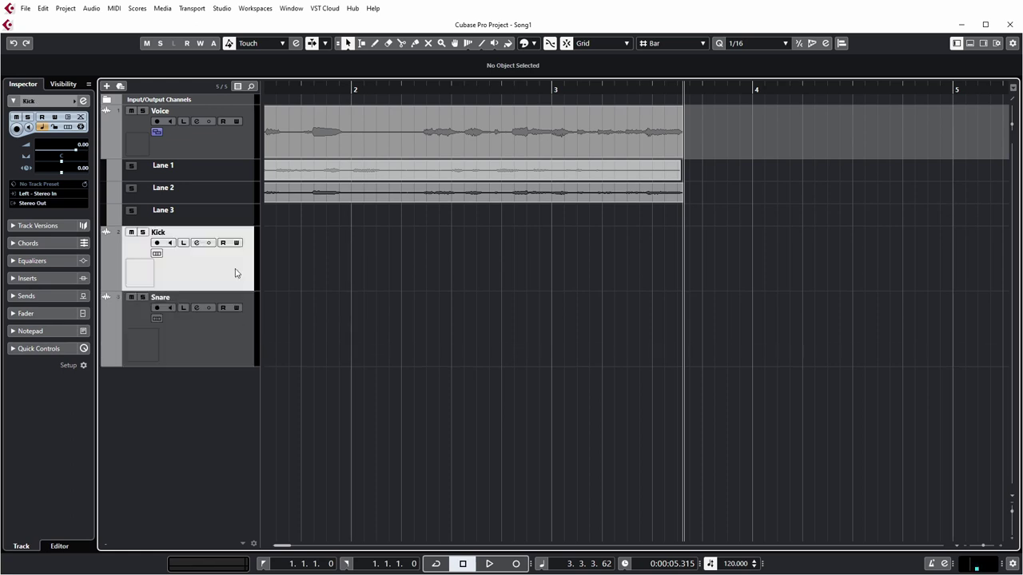
ctrl+click(221, 332)
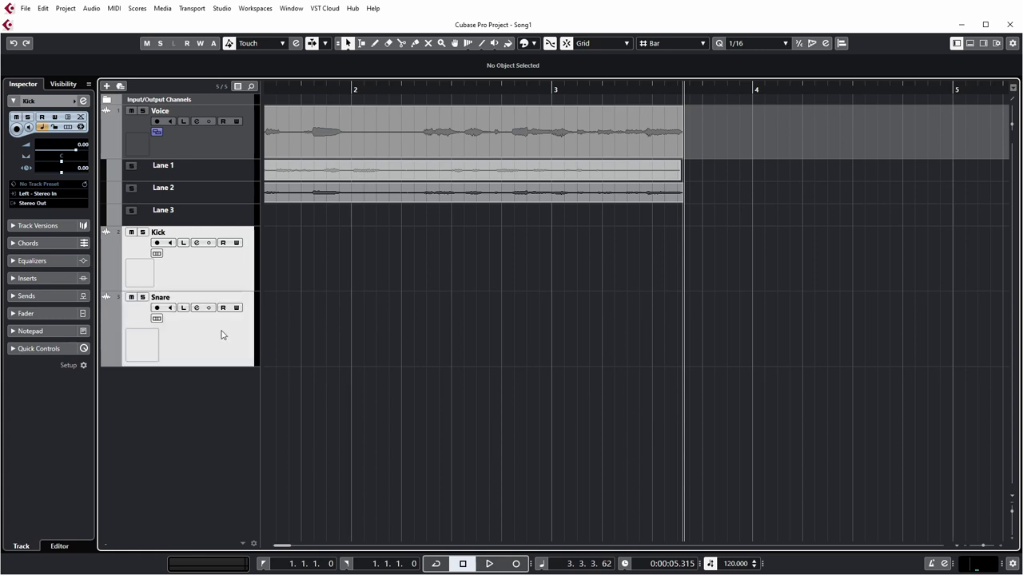
right_click(222, 274)
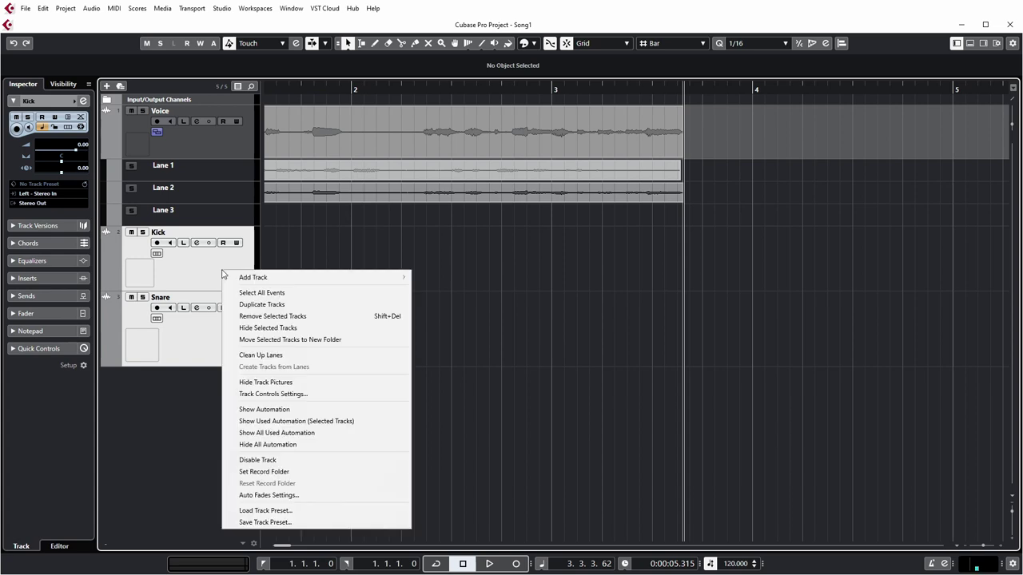
click(277, 475)
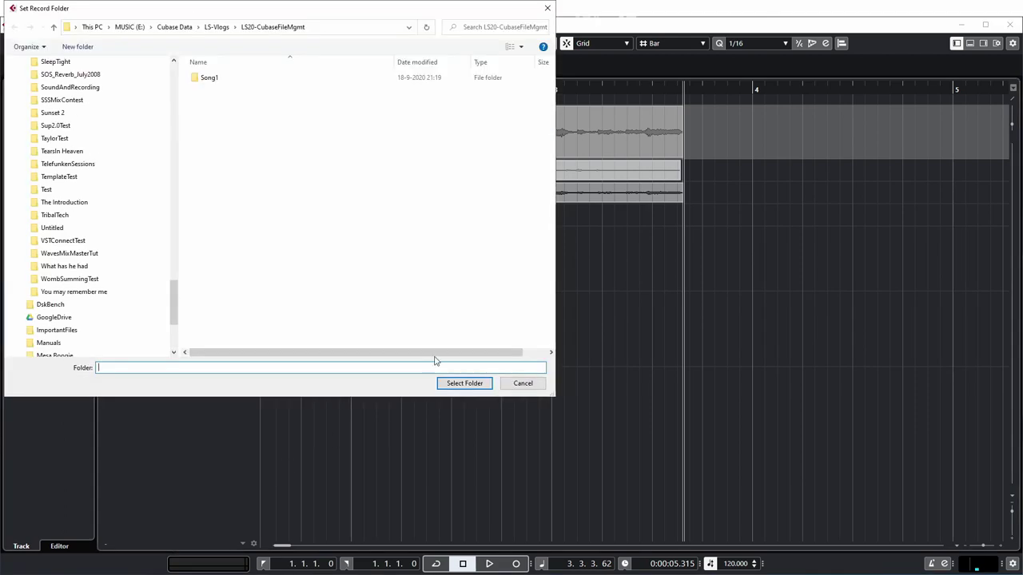
drag(340, 8, 524, 42)
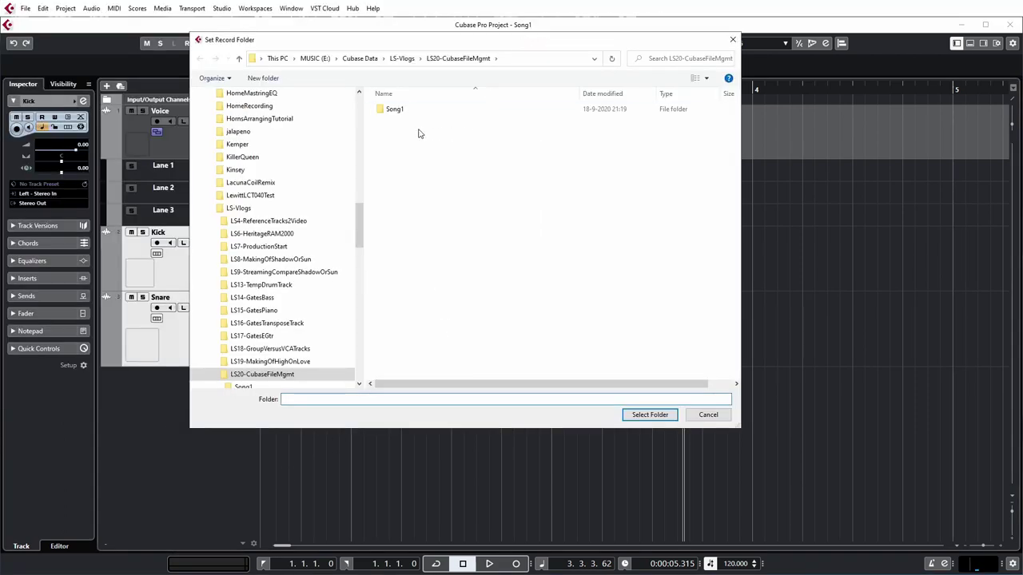
double_click(392, 110)
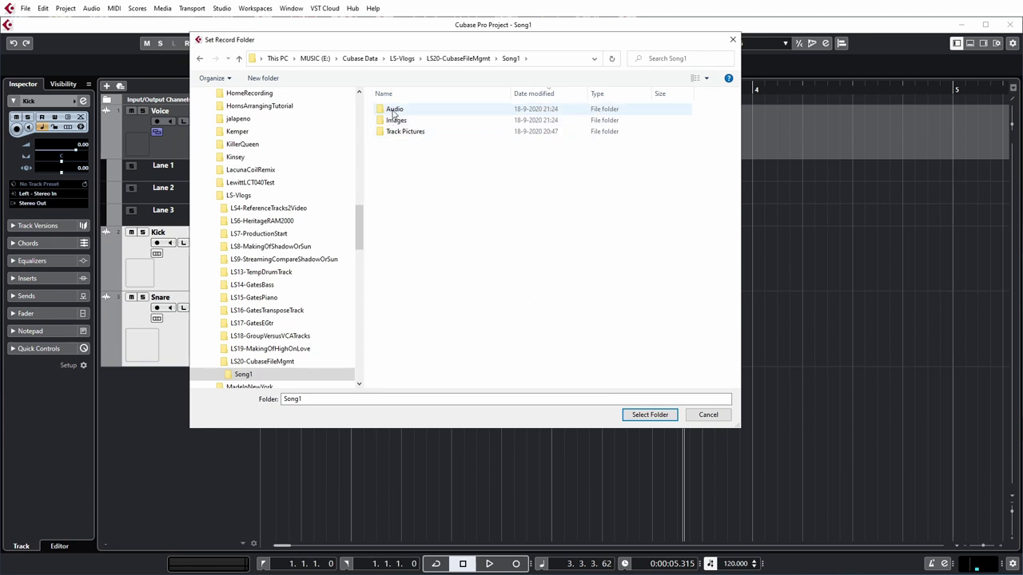
double_click(393, 112)
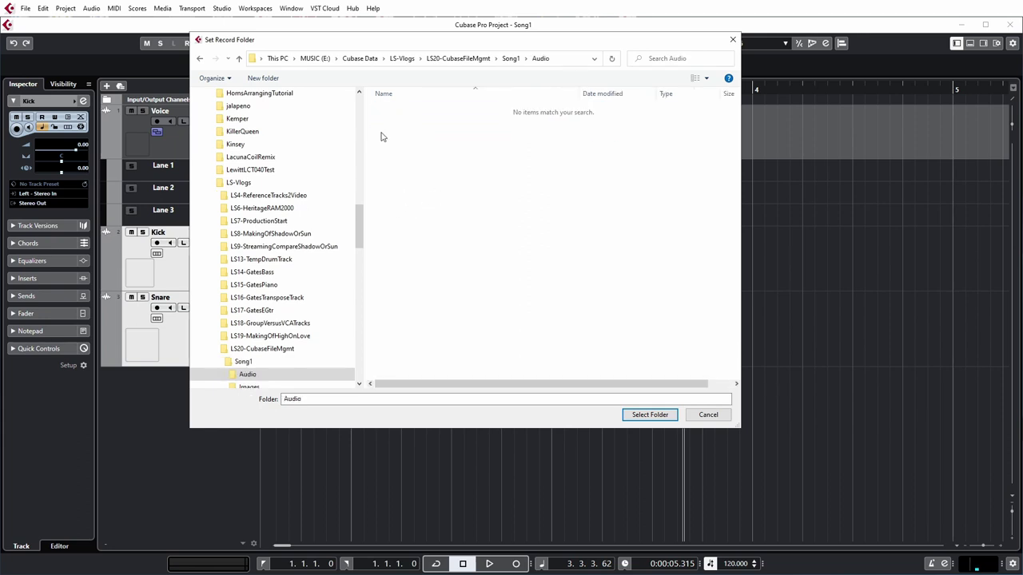
- Create a Drums subfolder inside Audio and choose it as the record folder for the selected tracks
click(279, 80)
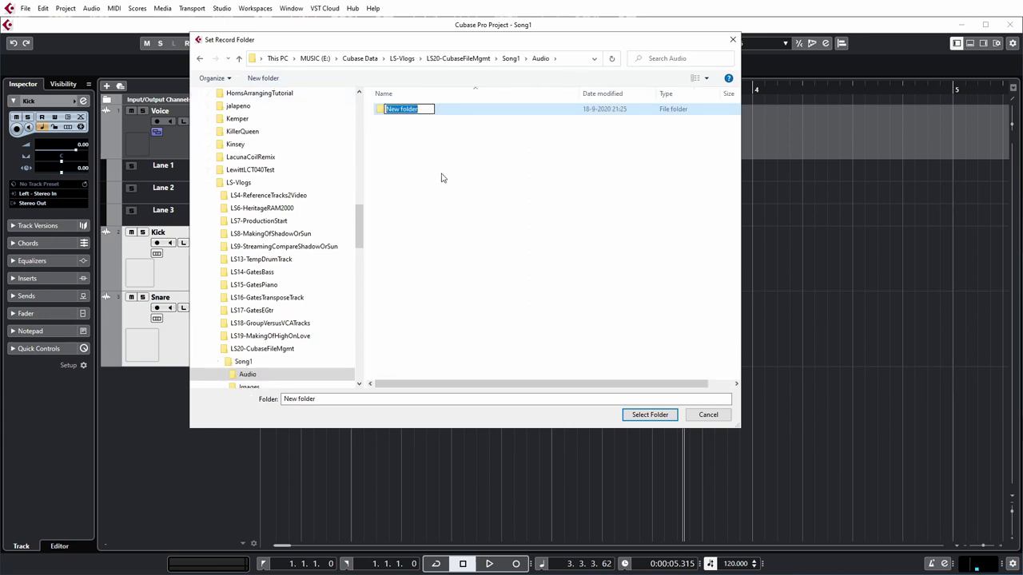
text(Drums)
key(Return)
click(649, 415)
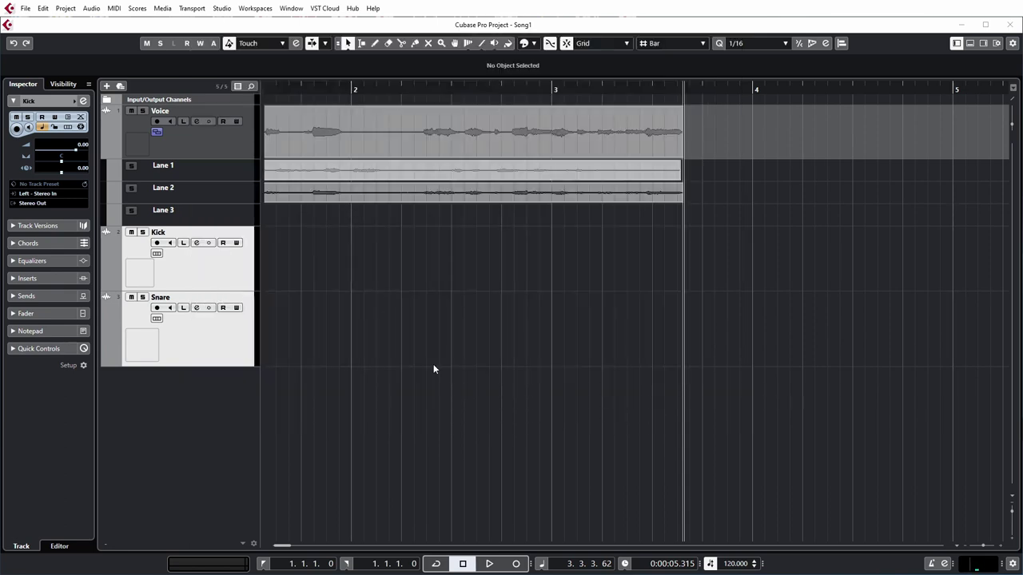
- Record-enable Kick and Snare and record a short take on both tracks from the project start
click(157, 309)
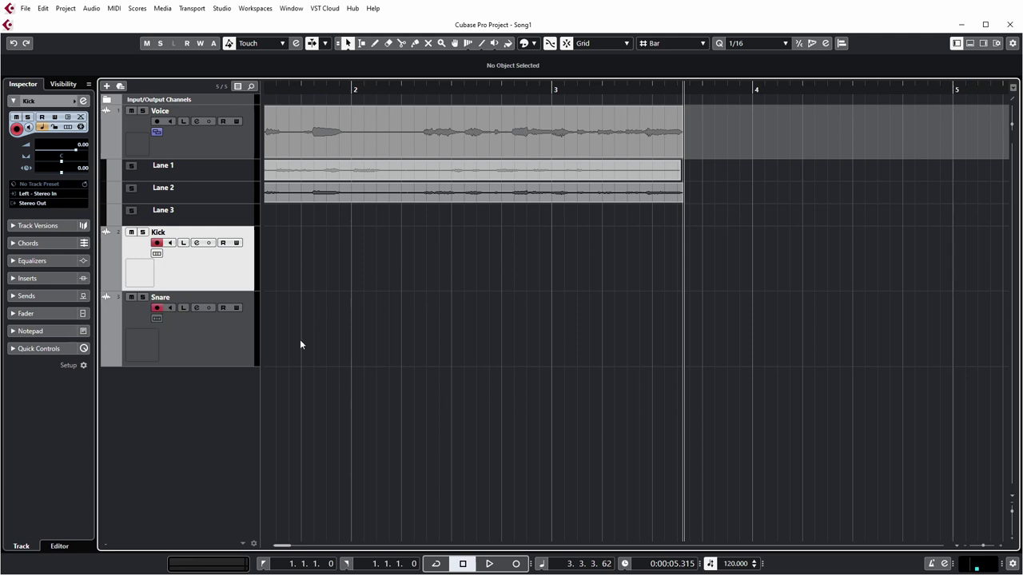
key(Home)
key(KP_Multiply)
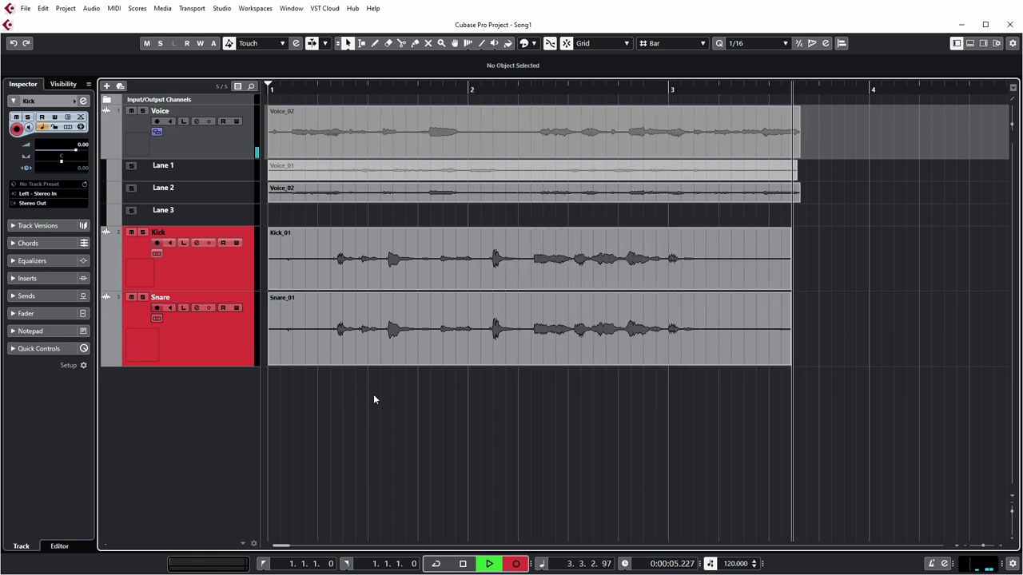
key(space)
- Open the Pool and check the file paths of the new Kick and Snare recordings
click(66, 8)
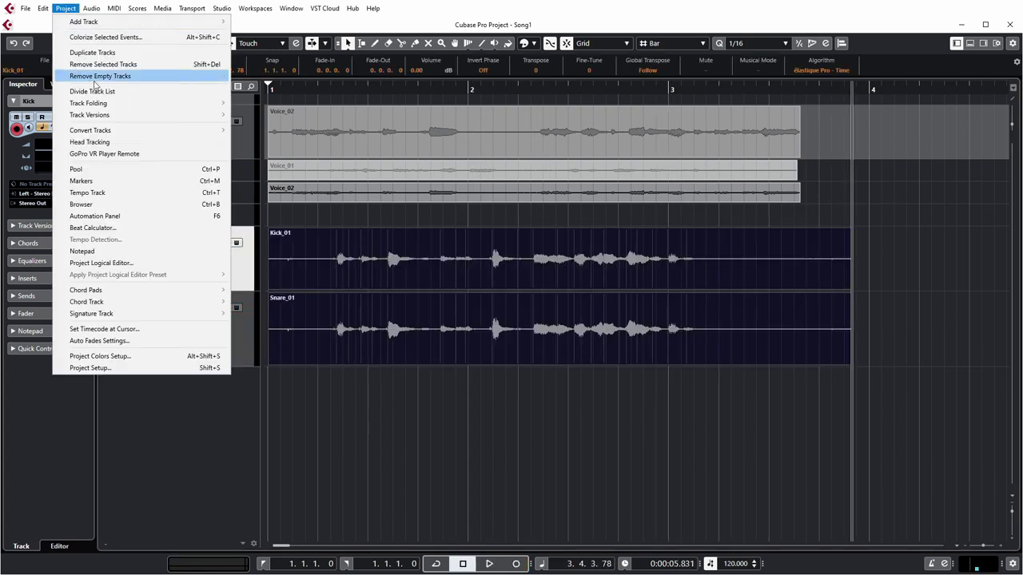
click(100, 170)
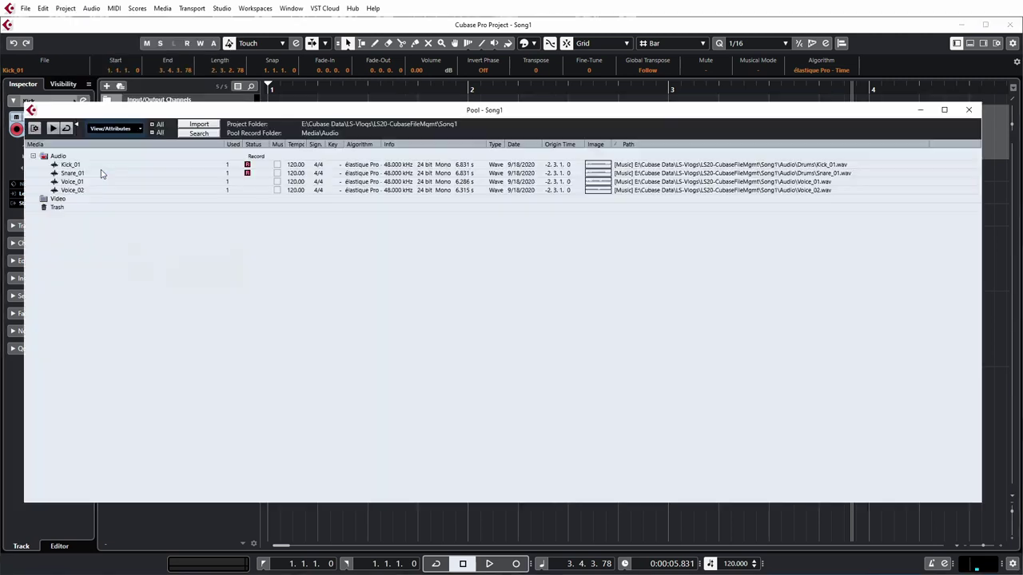
click(72, 173)
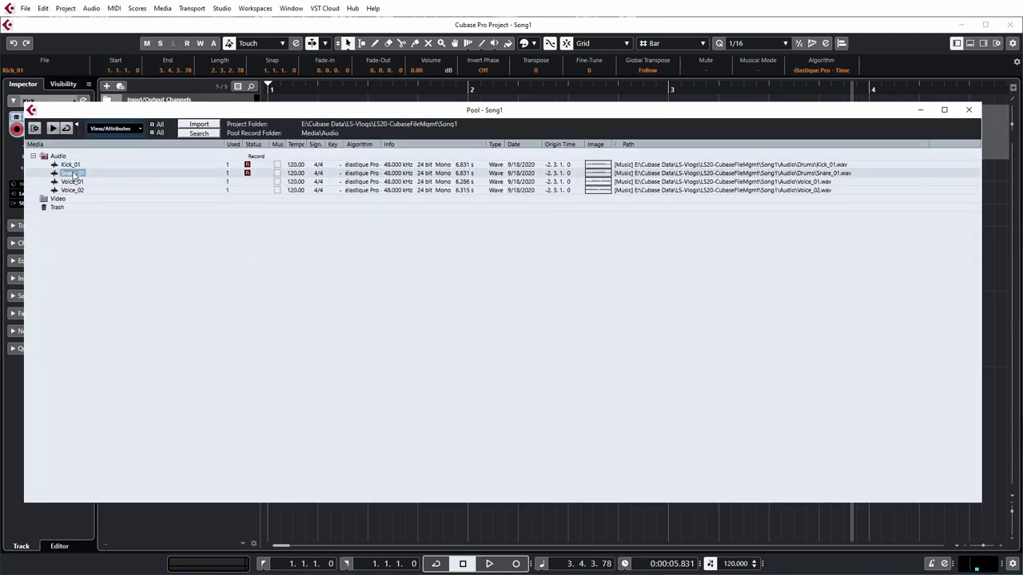
- Select Kick_01 and Snare_01 in turn in the Pool and examine which subfolder each recording's path points to
click(70, 165)
click(73, 173)
click(794, 167)
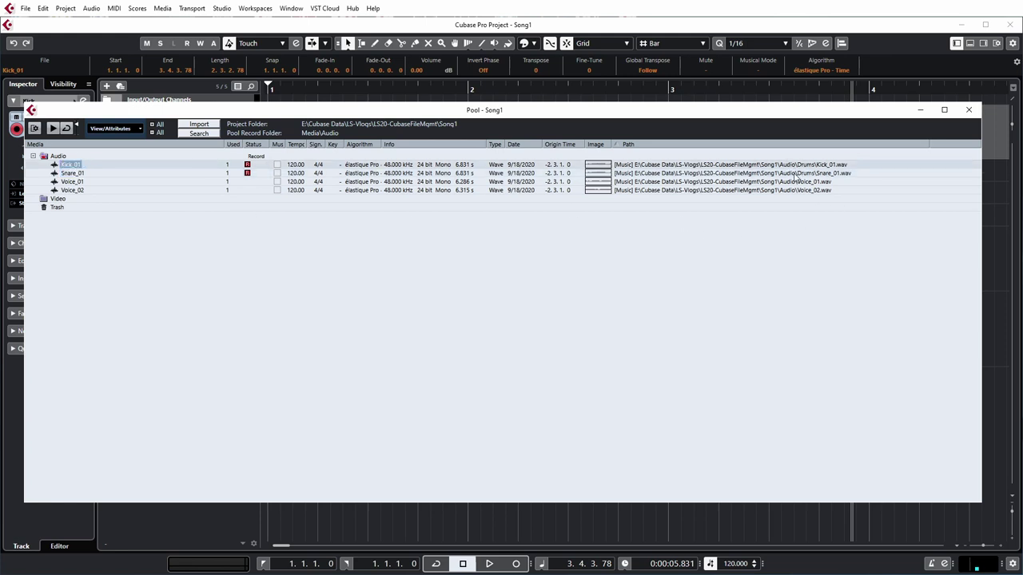
click(813, 174)
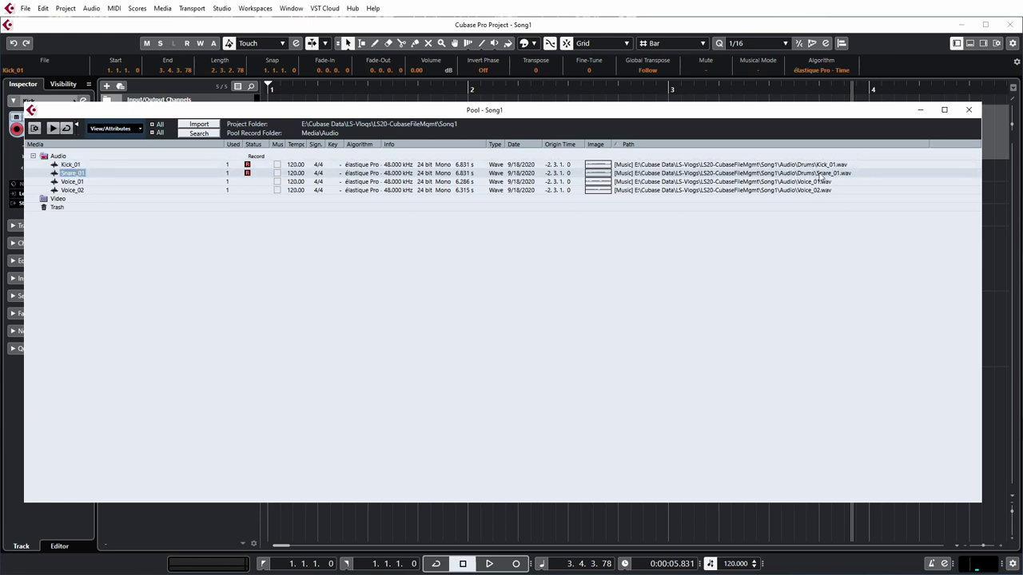
click(823, 165)
click(826, 175)
- Switch to File Explorer, open the Drums folder inside Song1's Audio folder, and examine the sizes of the Kick and Snare WAV files
key(alt+Tab)
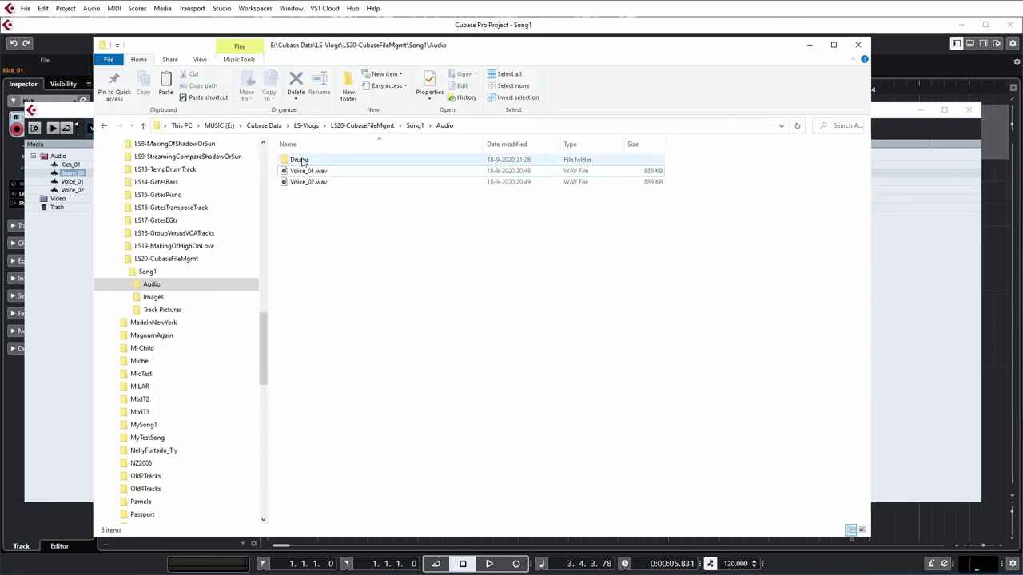
double_click(301, 159)
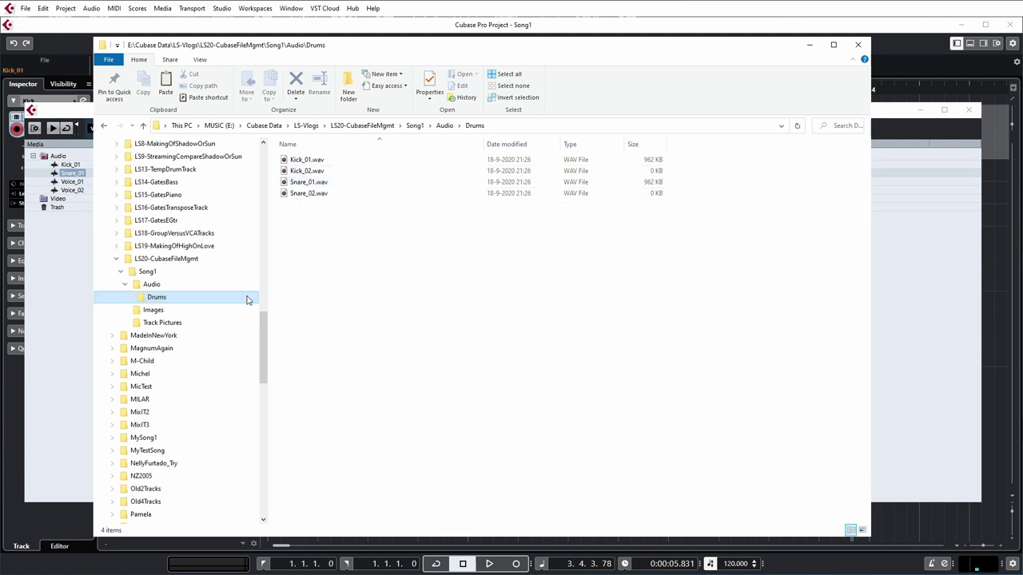
click(643, 192)
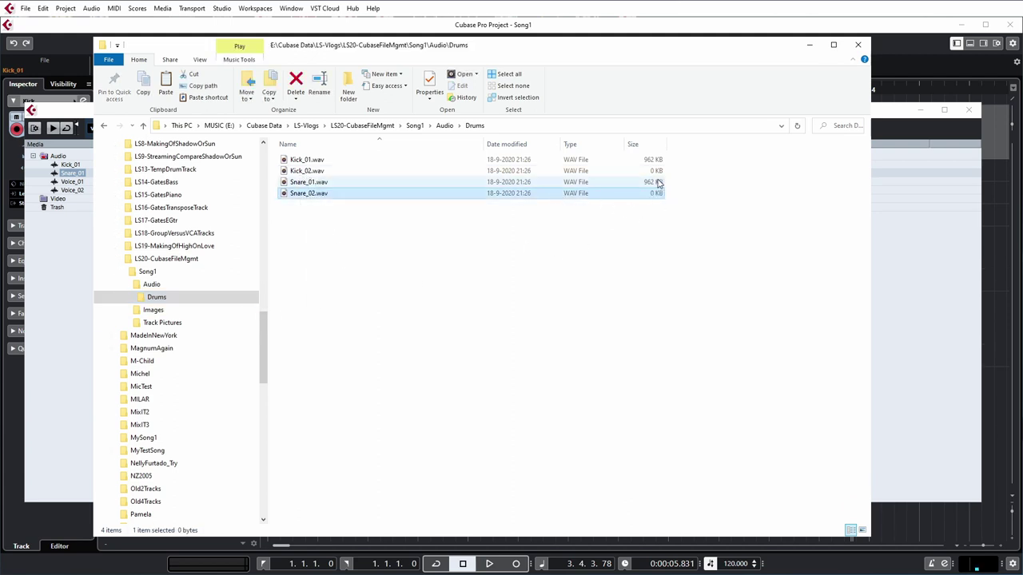
key(Up)
key(Up)
click(519, 194)
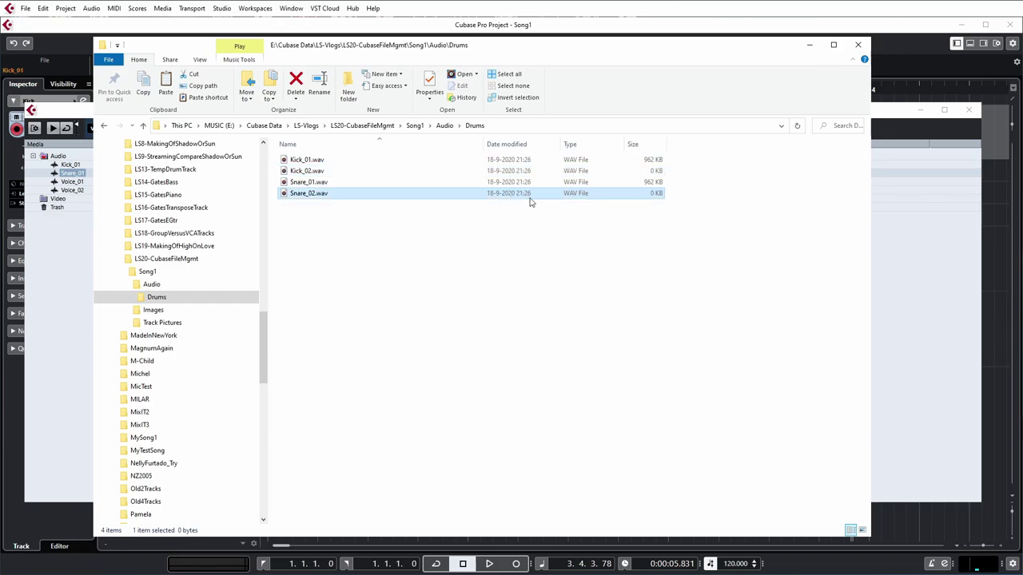